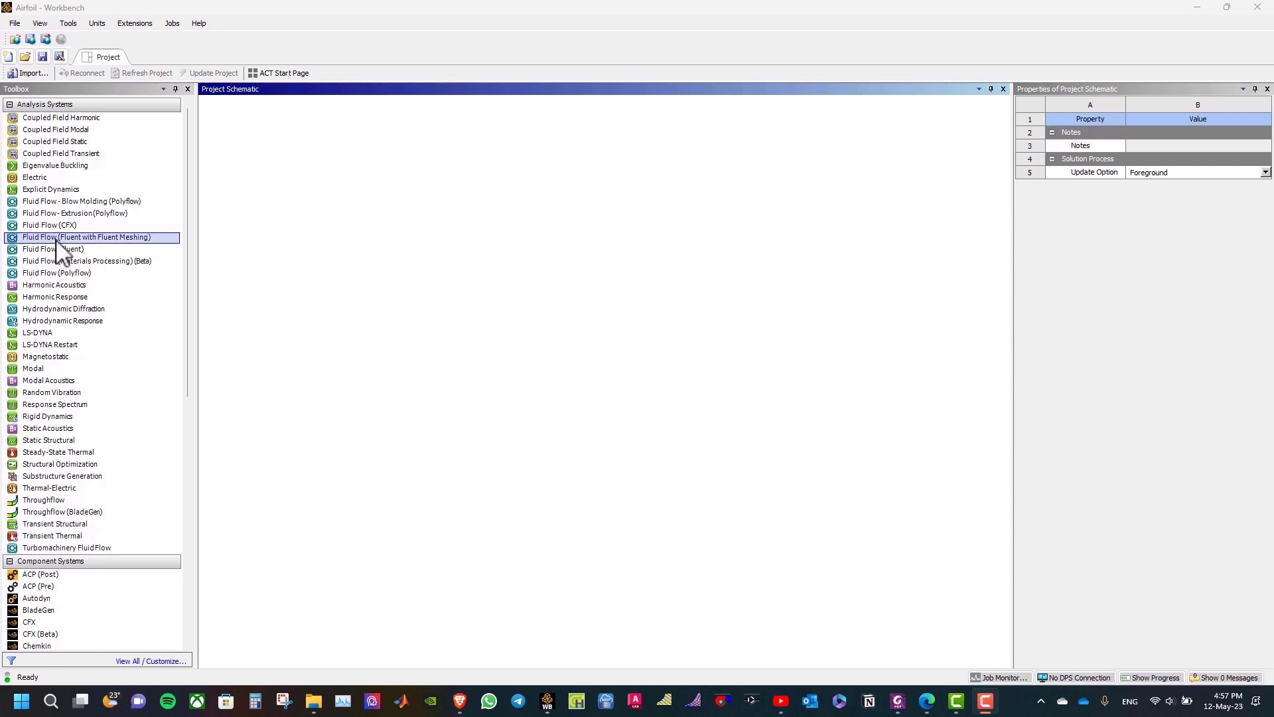
Add a Fluent with Fluent Meshing system, import airfoil_8_te.scdoc as its geometry, and open meshing
left_click_drag(59, 246, 274, 193)
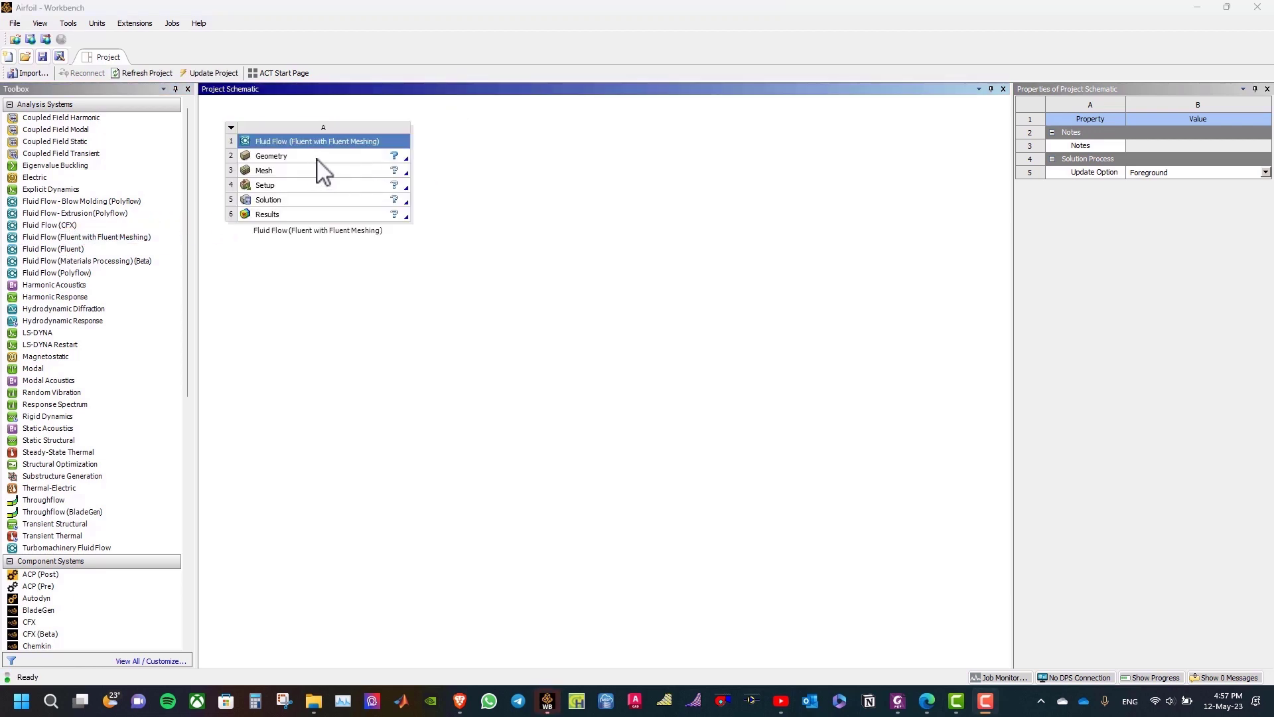
right_click(359, 157)
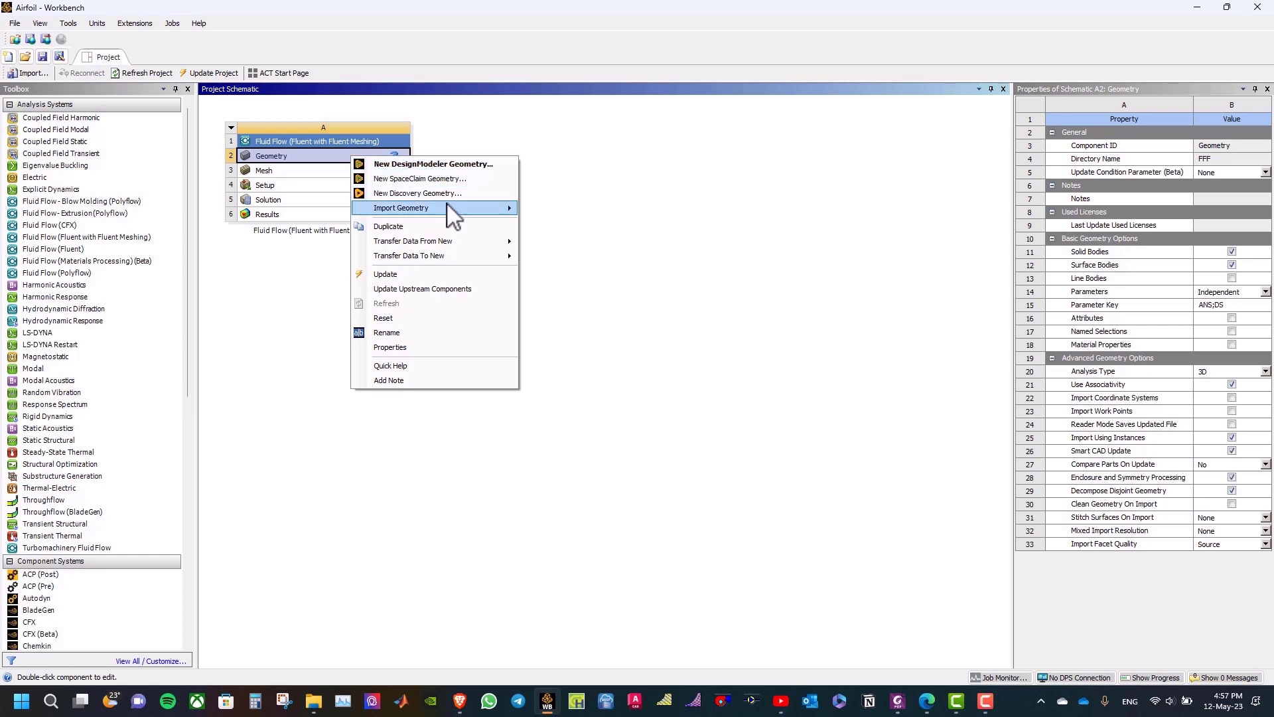
left_click(564, 200)
double_click(114, 146)
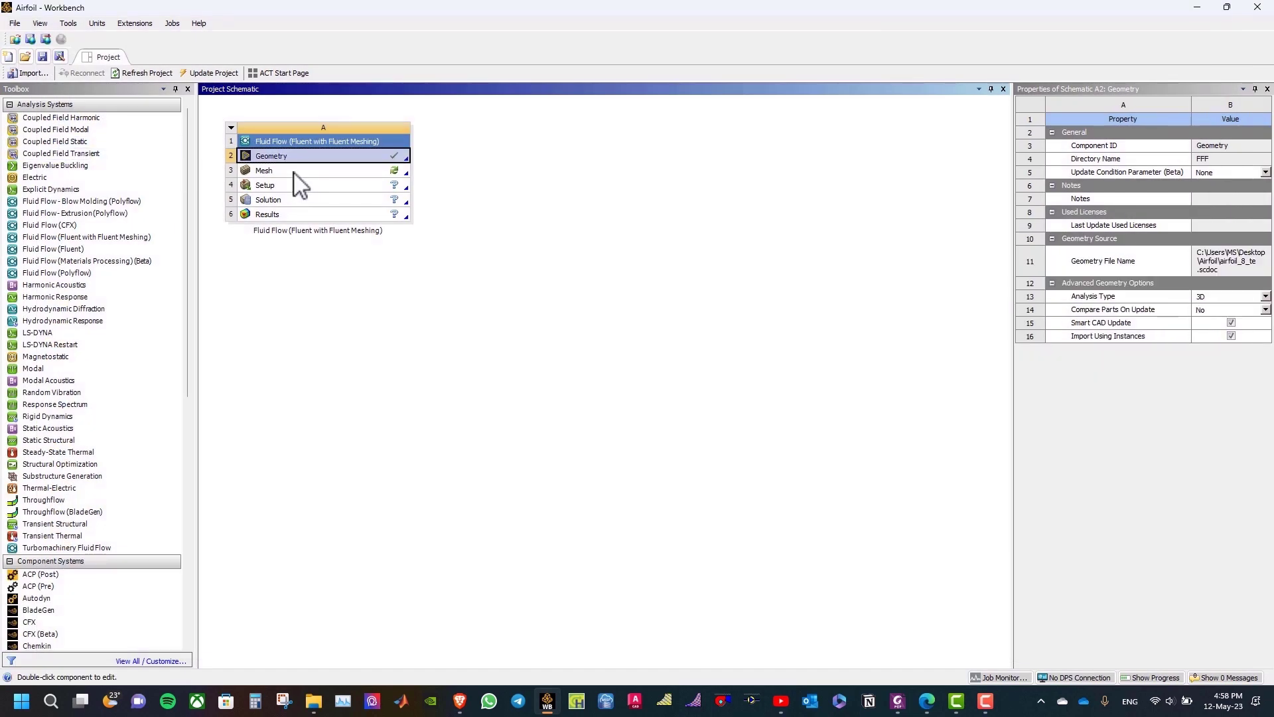
double_click(294, 171)
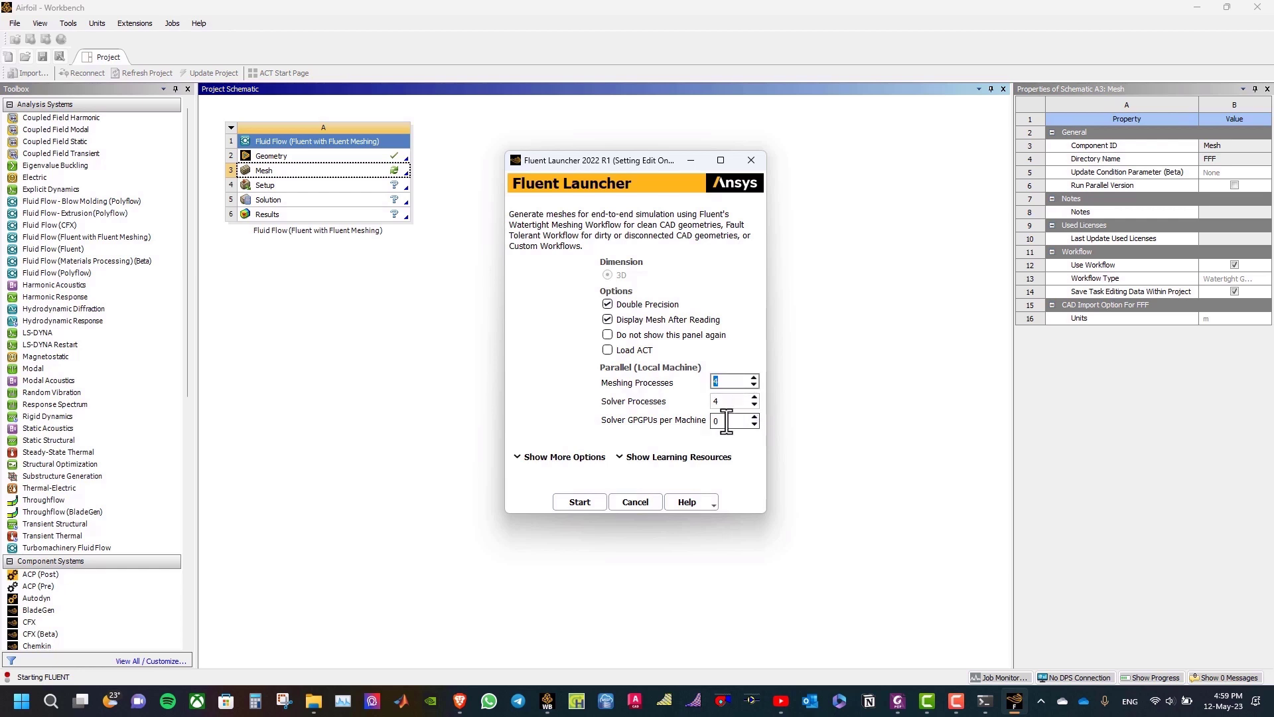
Launch Fluent Meshing and import airfoil_8_te.scdoc in metres into the watertight workflow
left_click(580, 503)
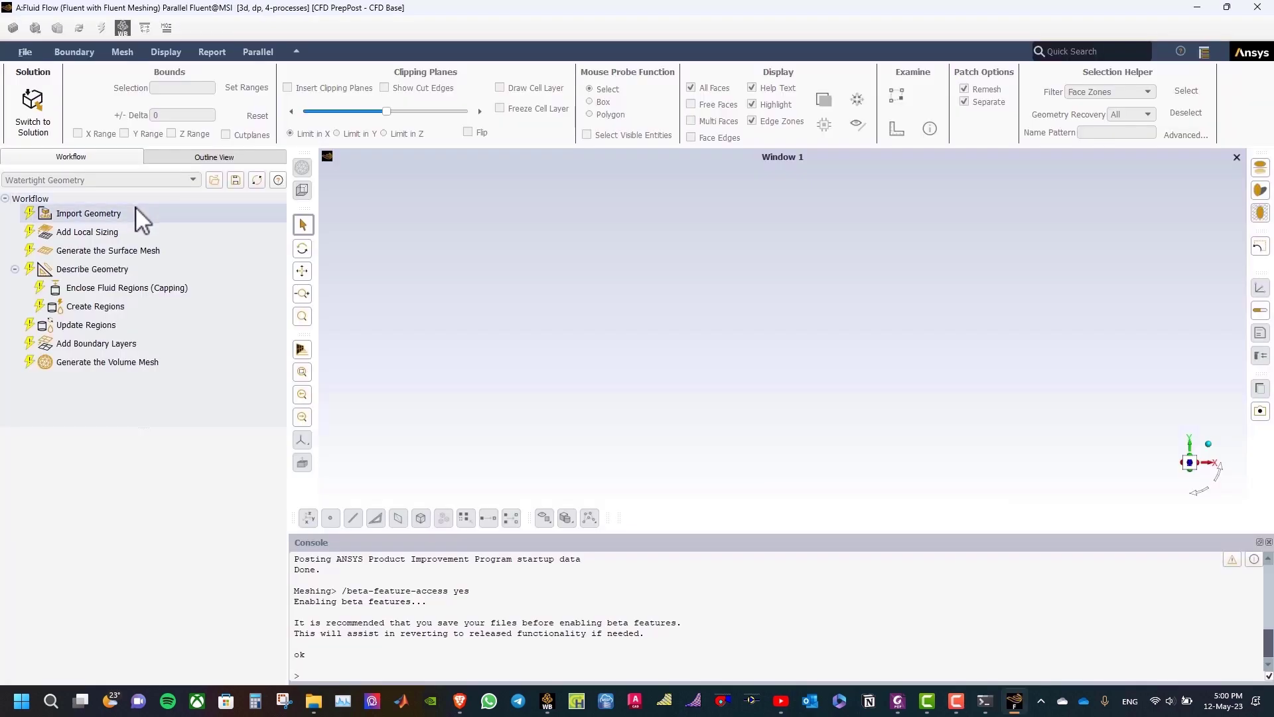
left_click(136, 209)
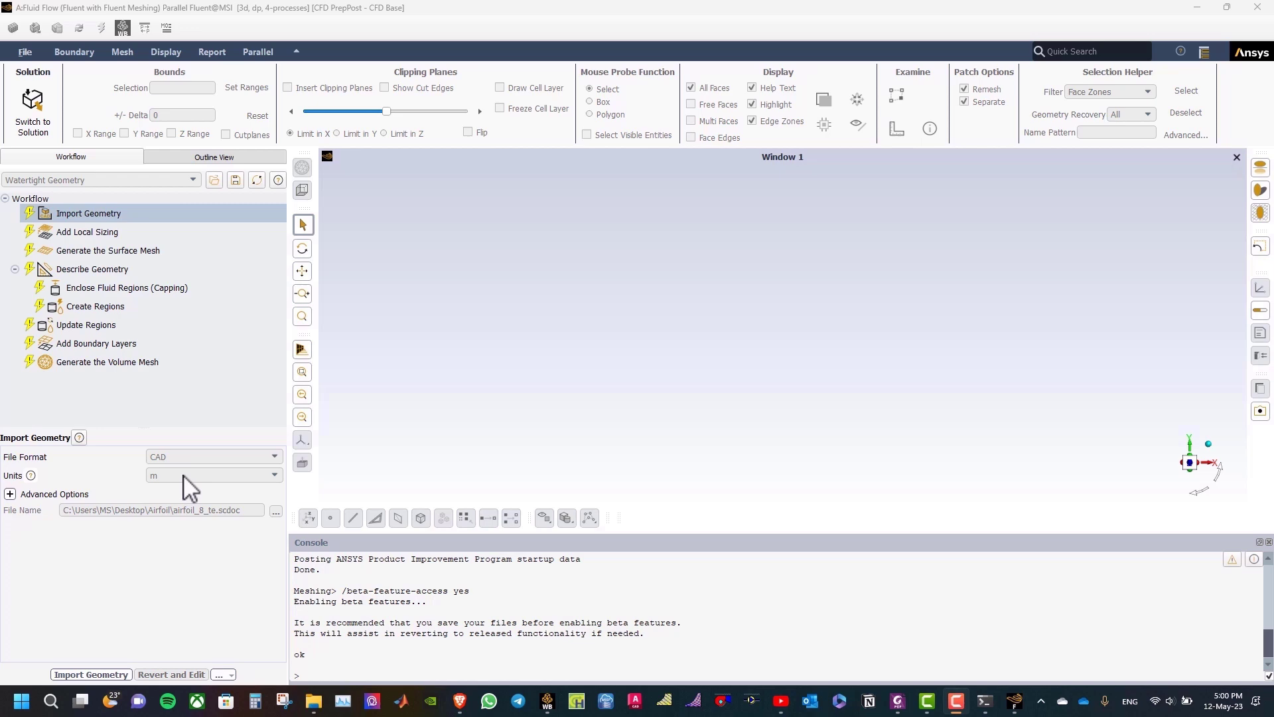
left_click(82, 674)
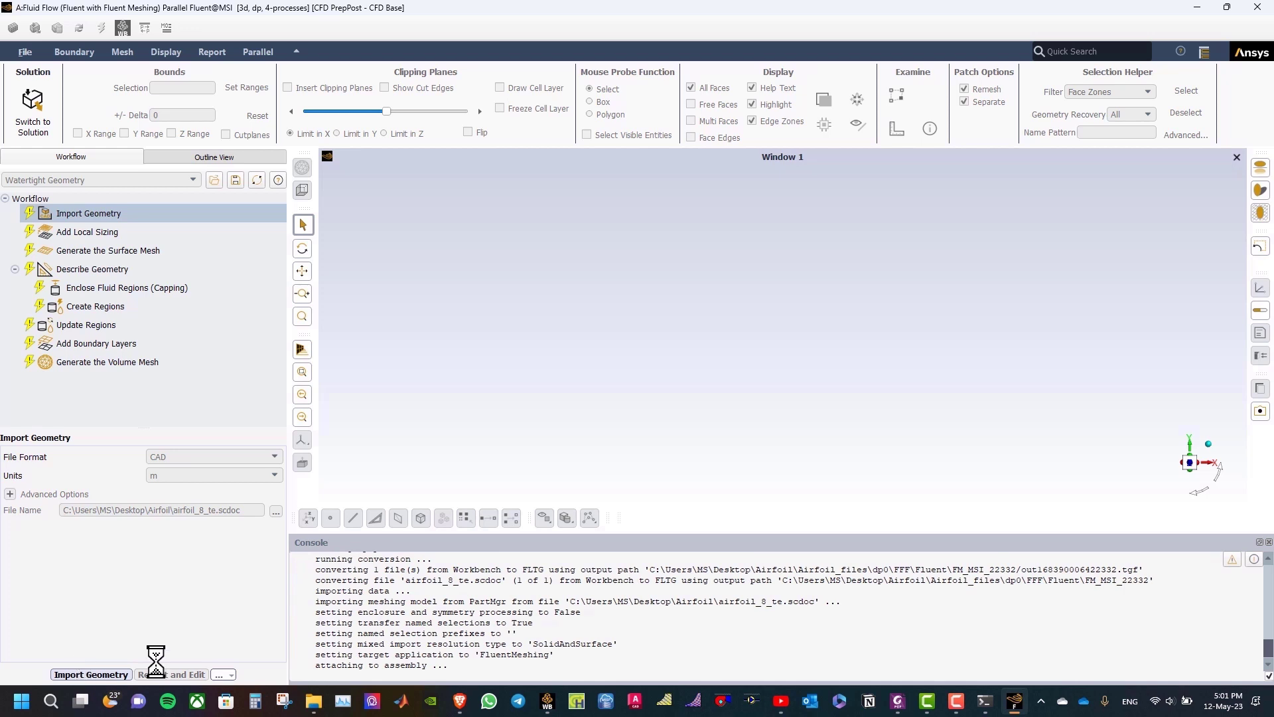
scroll(423, 575, "up", 1)
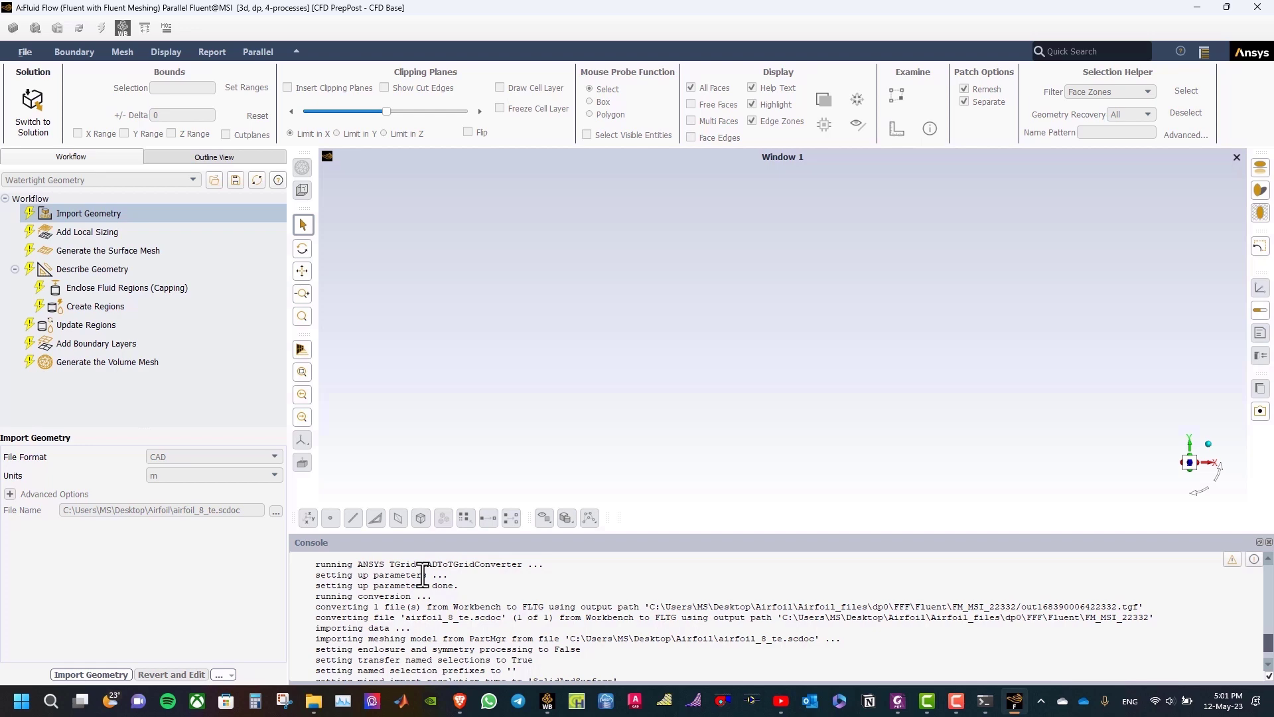
scroll(423, 574, "down", 1)
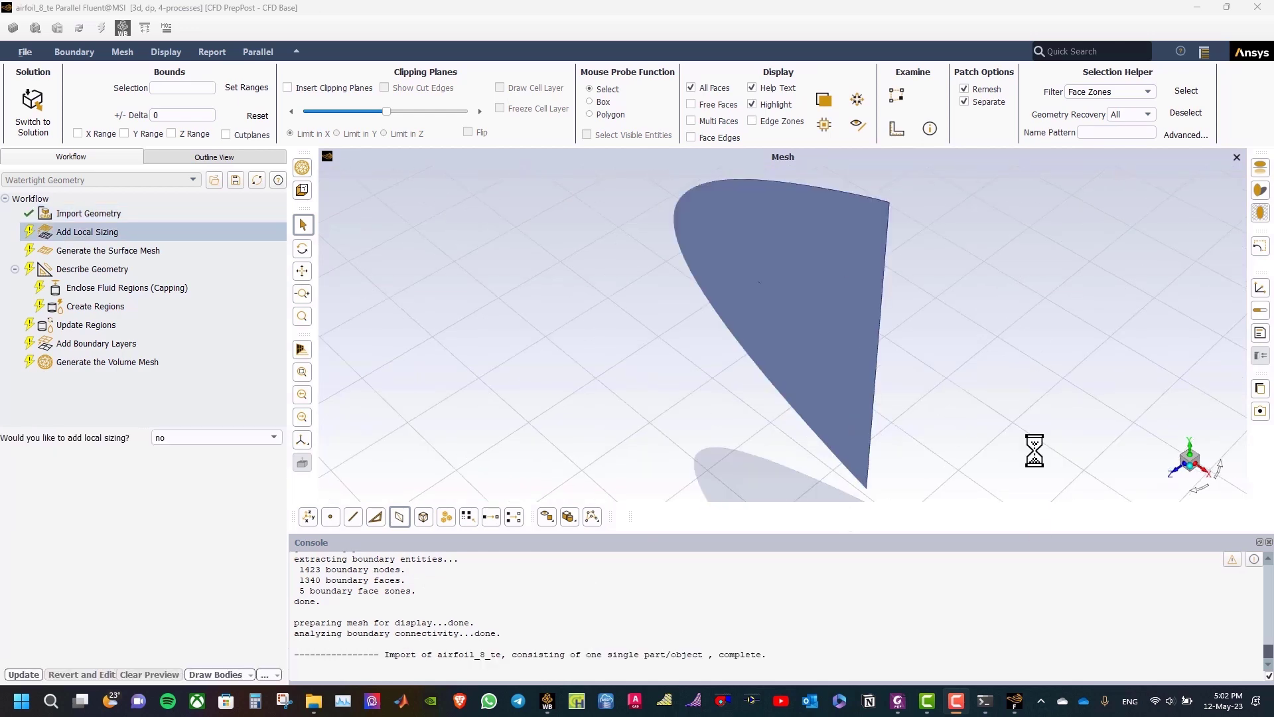
Enable local sizing and name the new sizing airfoil-max
left_click(1179, 474)
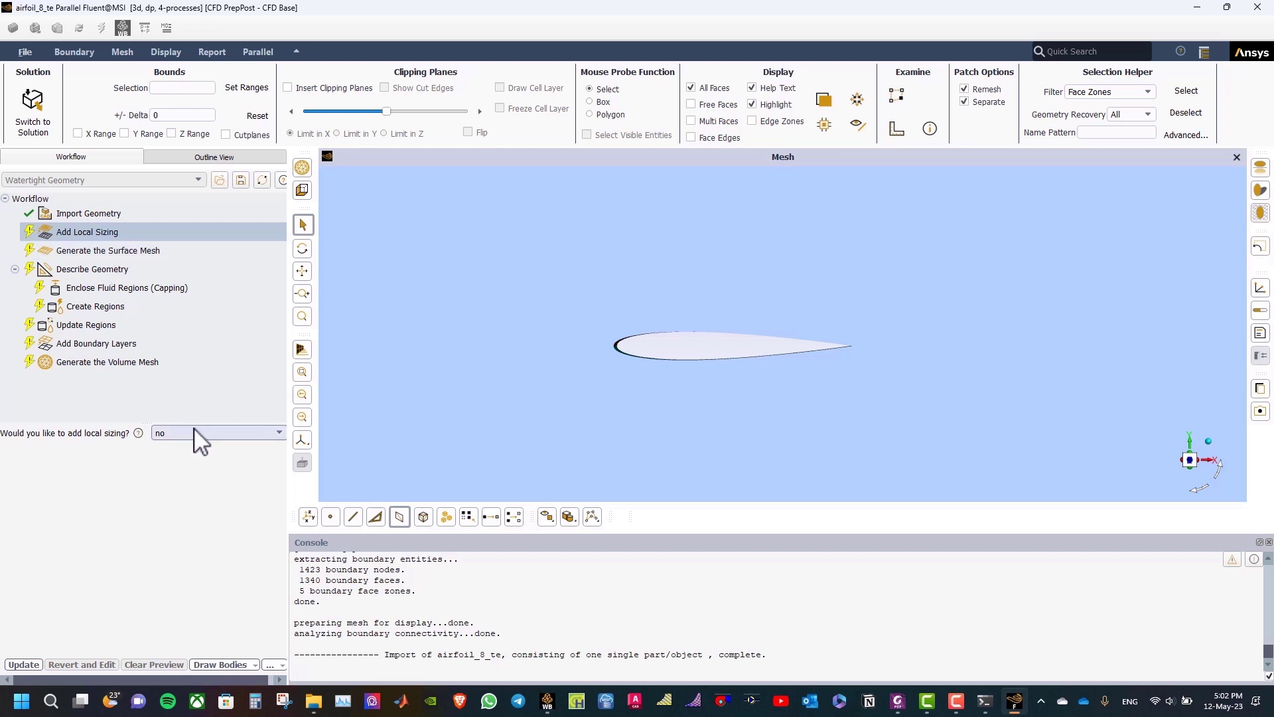
left_click_drag(288, 386, 332, 389)
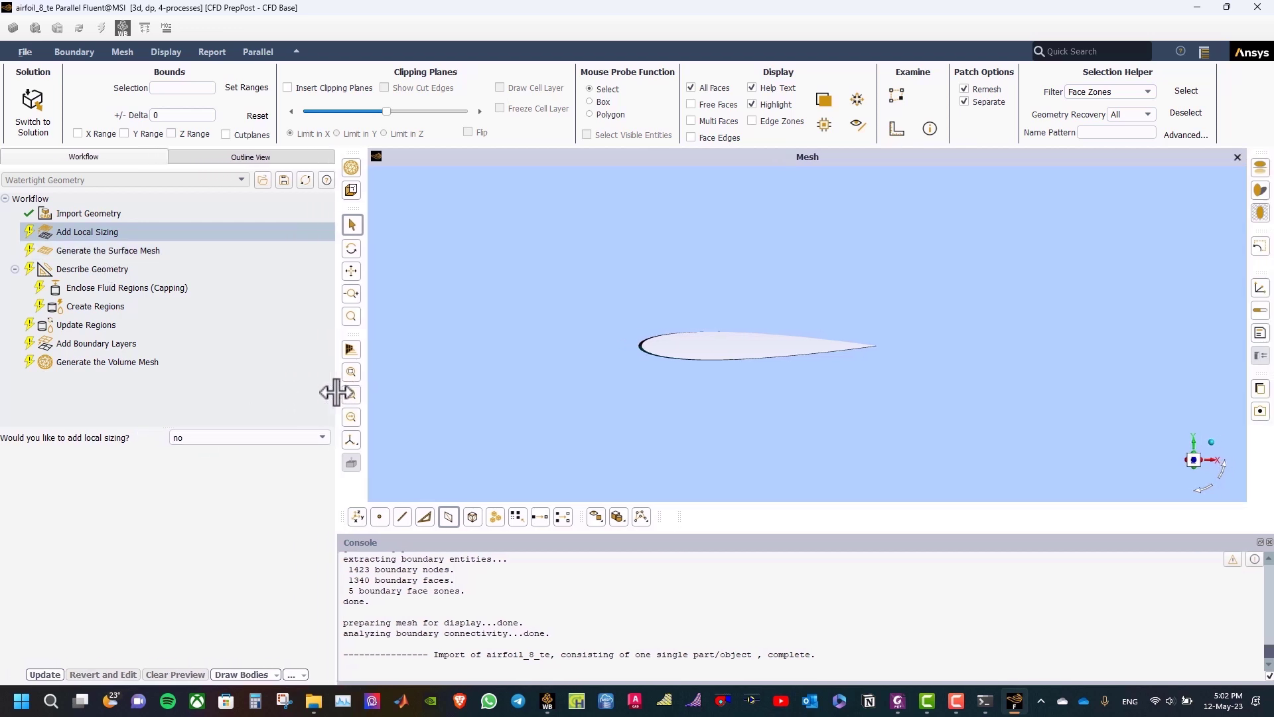
left_click(284, 438)
left_click(272, 453)
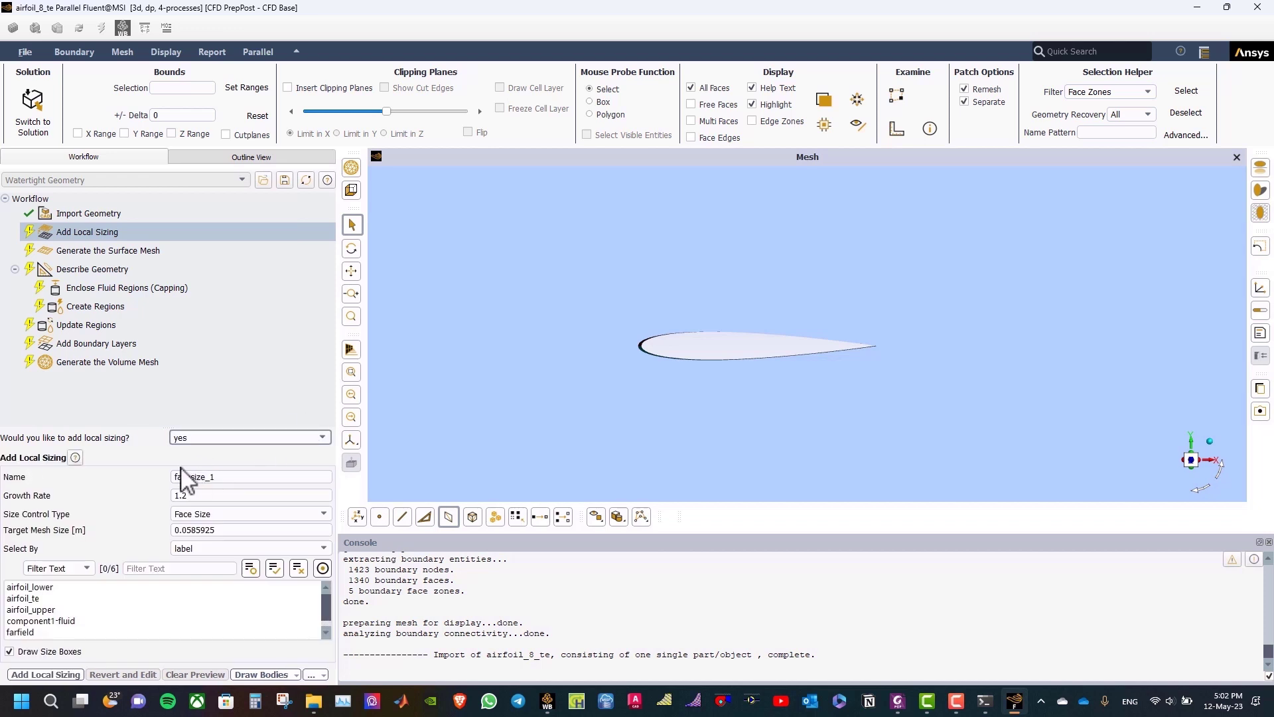
double_click(171, 426)
type("a")
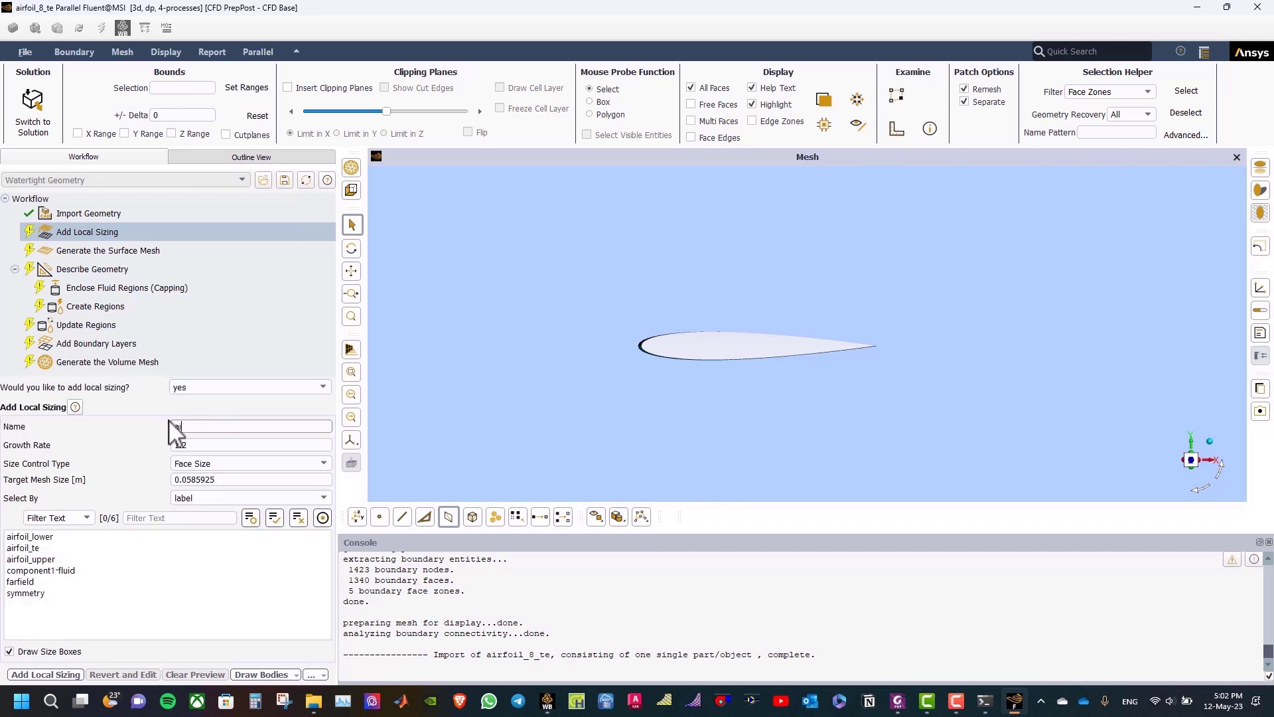
type("irfoil-max")
Make it a 0.015 m Face Size on airfoil_lower and airfoil_upper and add it
left_click(221, 465)
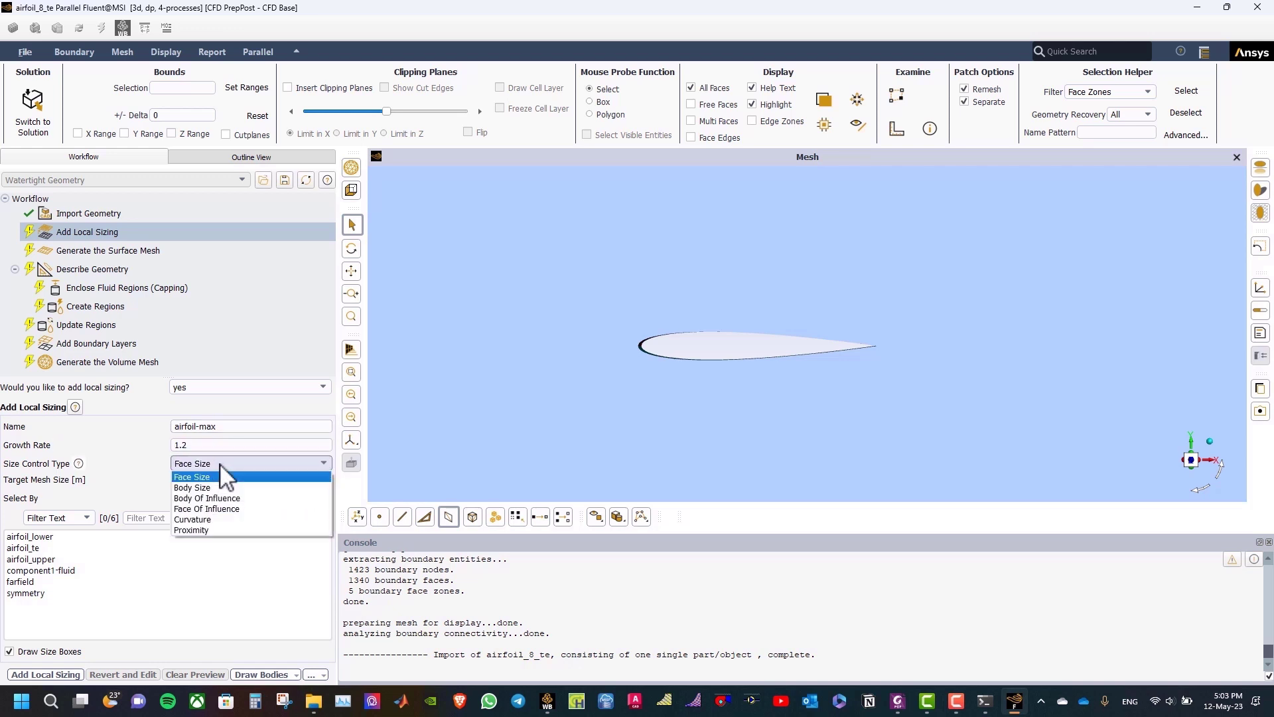
left_click(221, 463)
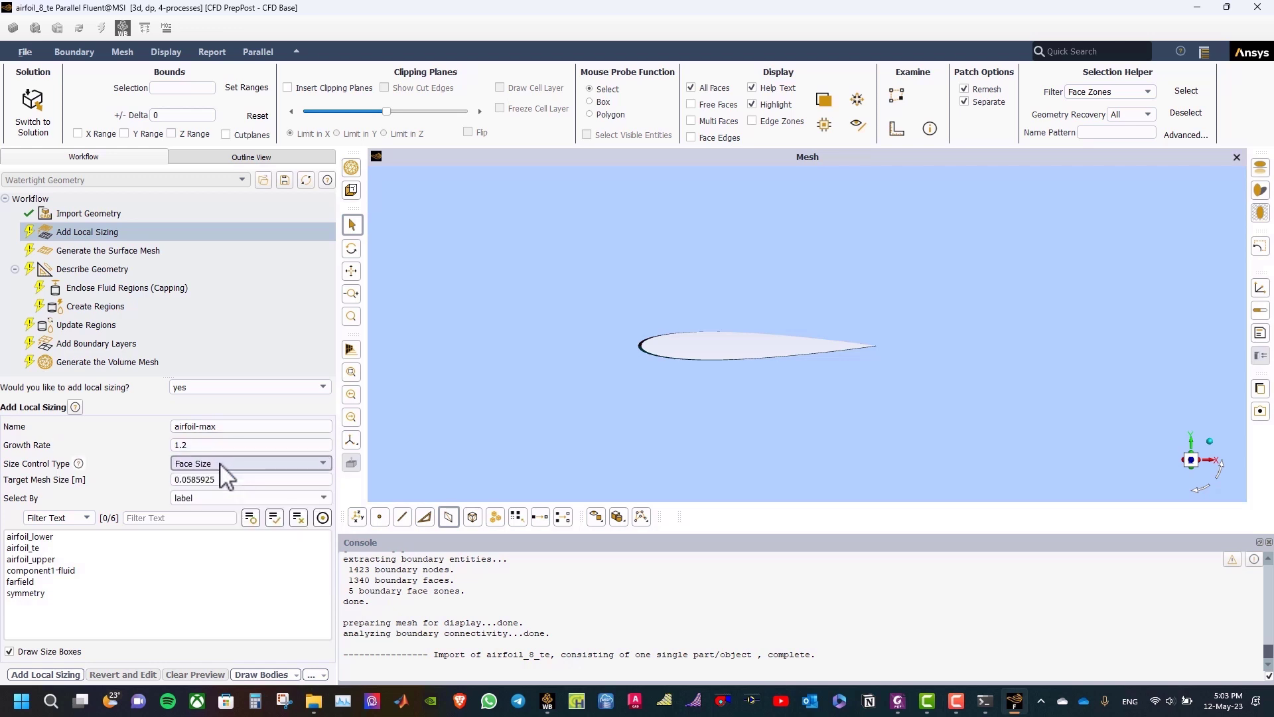
left_click(226, 479)
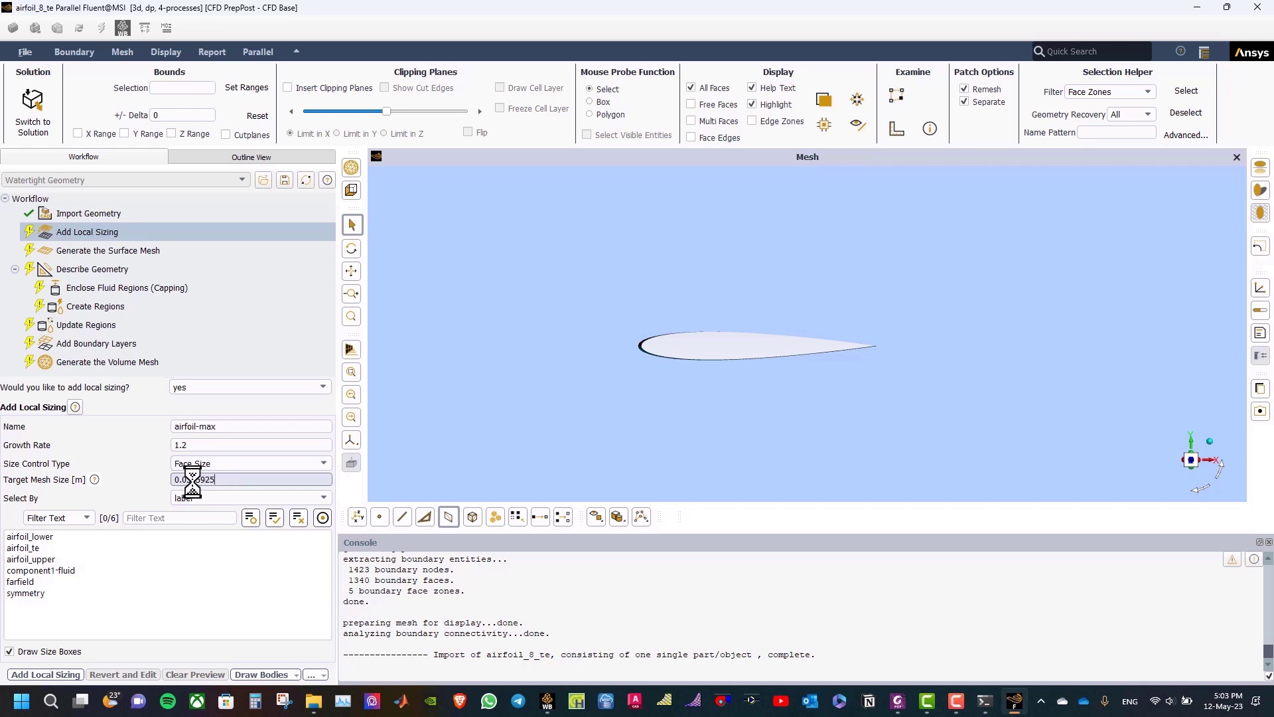
key("ctrl+a")
type("0.01")
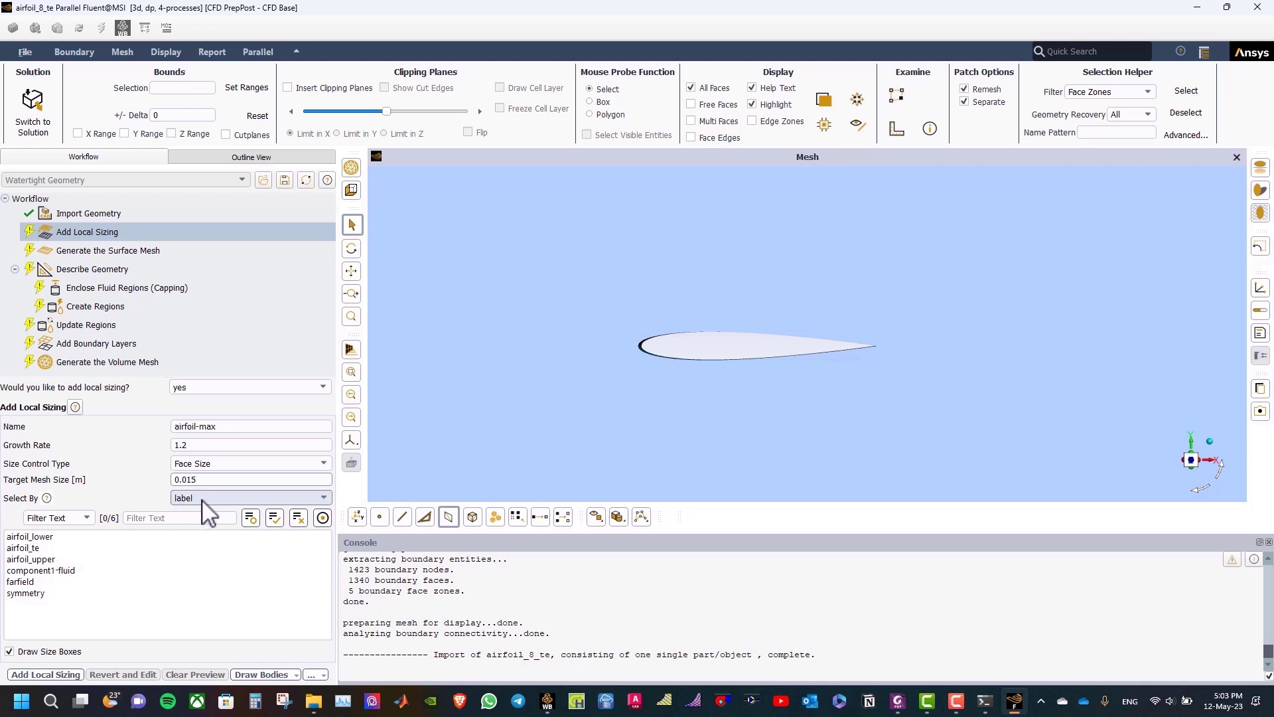
left_click(72, 538)
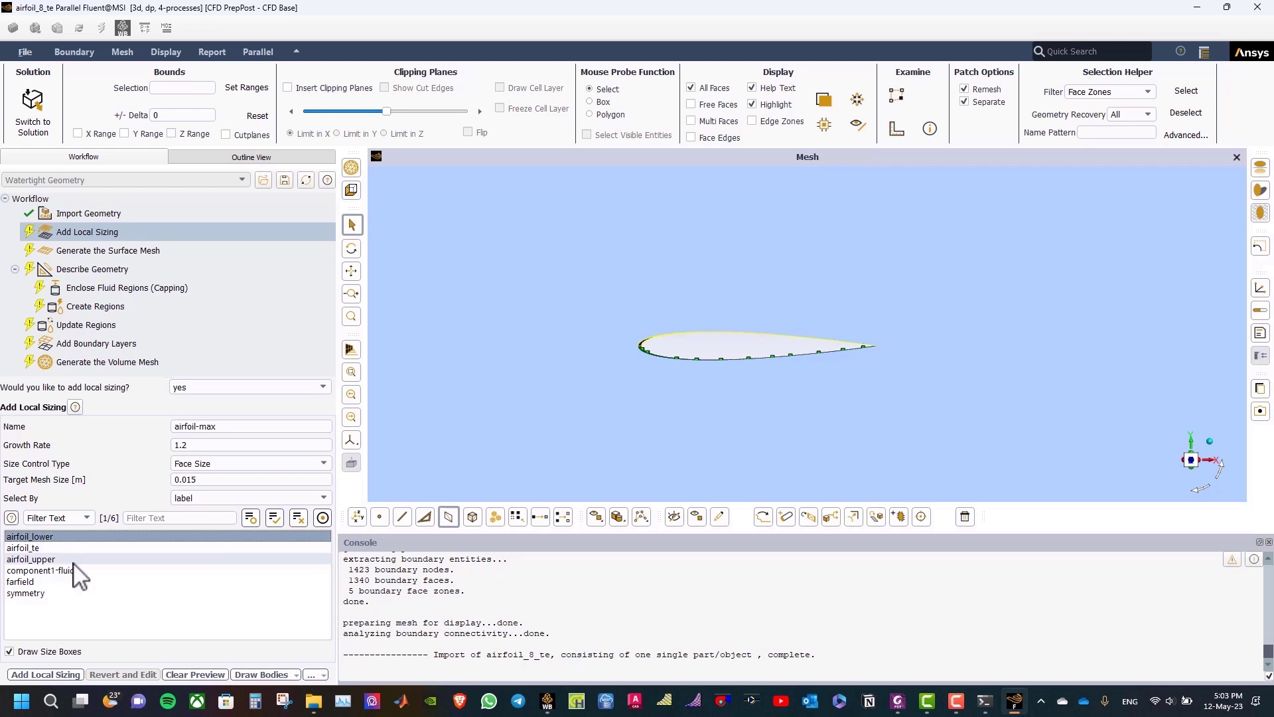
left_click(73, 559)
left_click(66, 676)
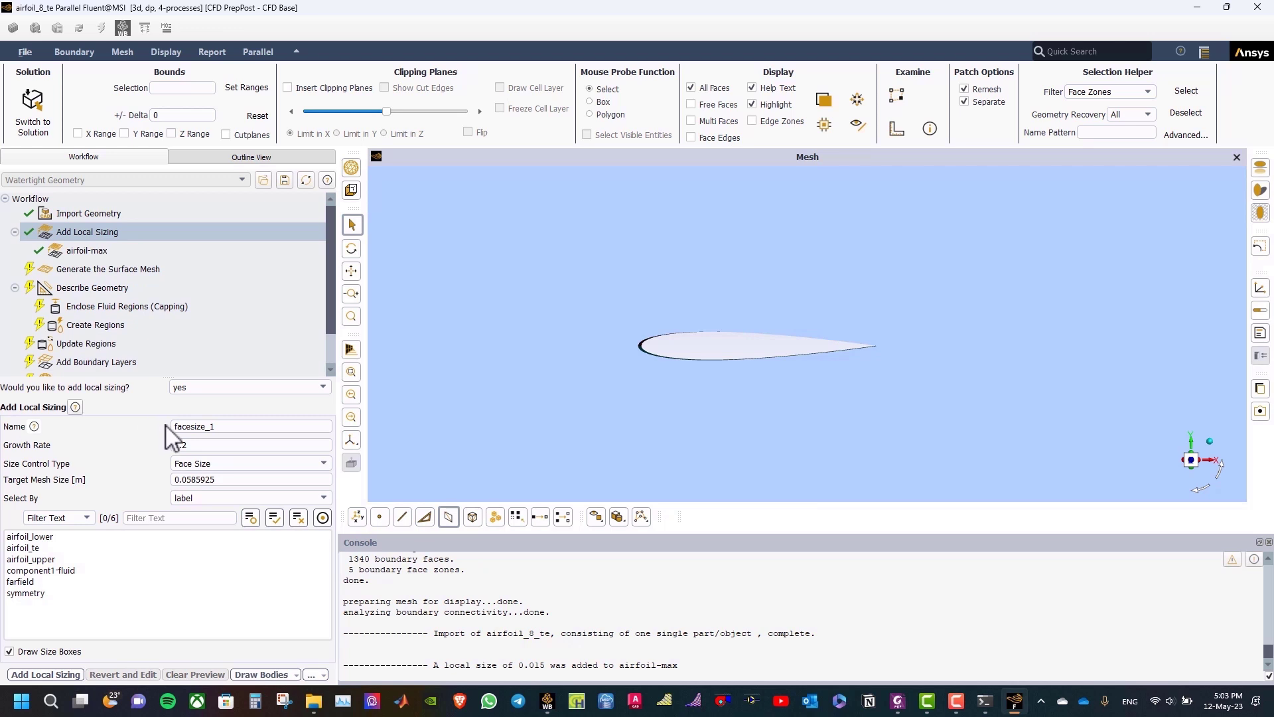
Name the next sizing te-prox and set its control type to Proximity
left_click(213, 428)
key("BackSpace")
type("1")
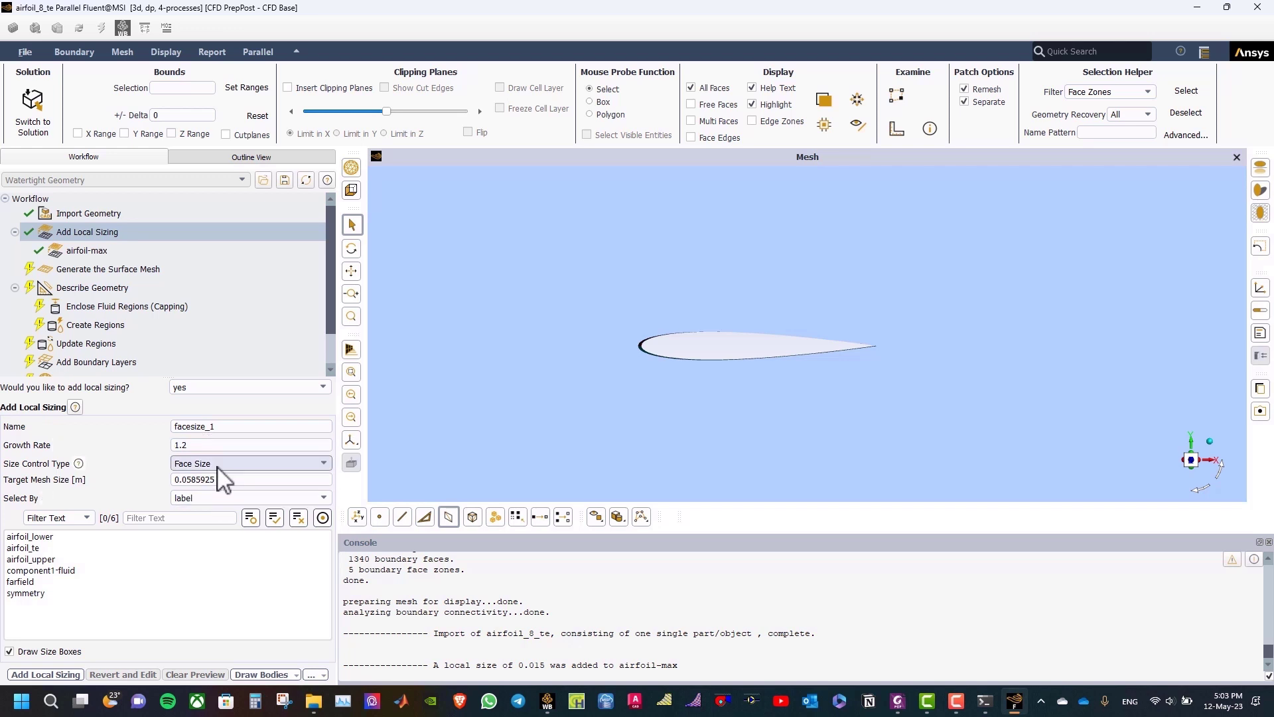
left_click(218, 465)
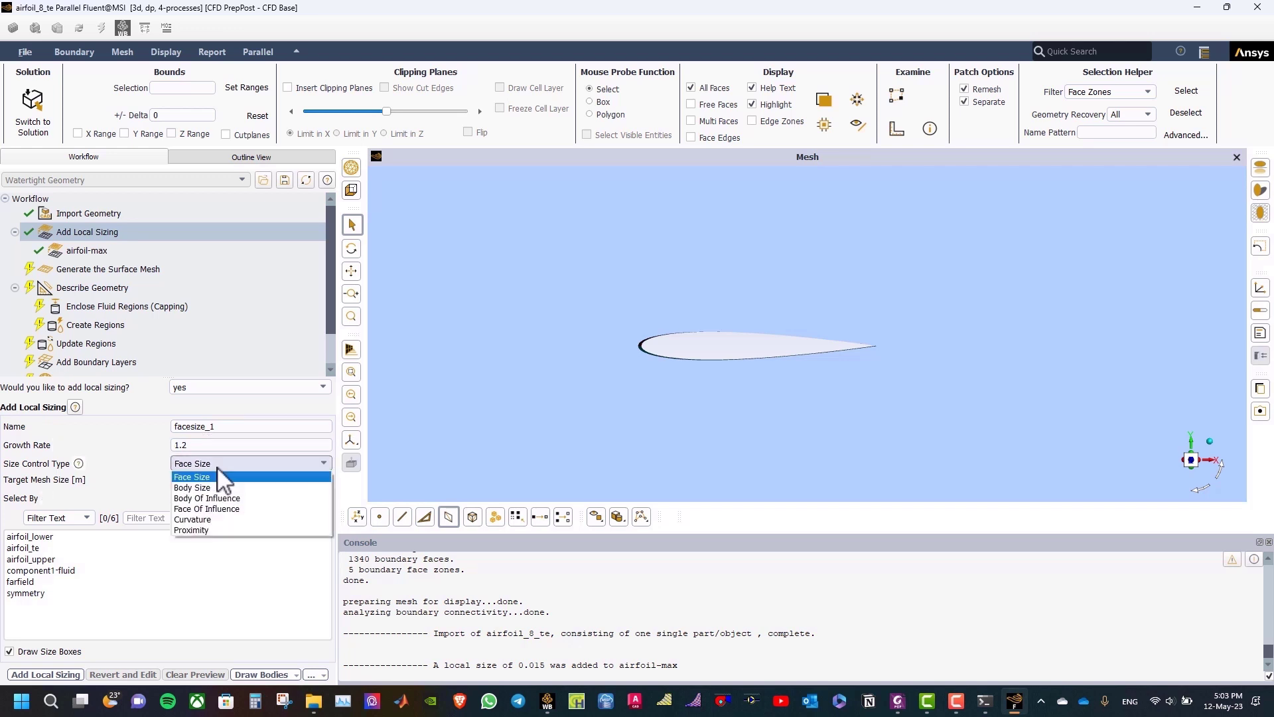
left_click(227, 531)
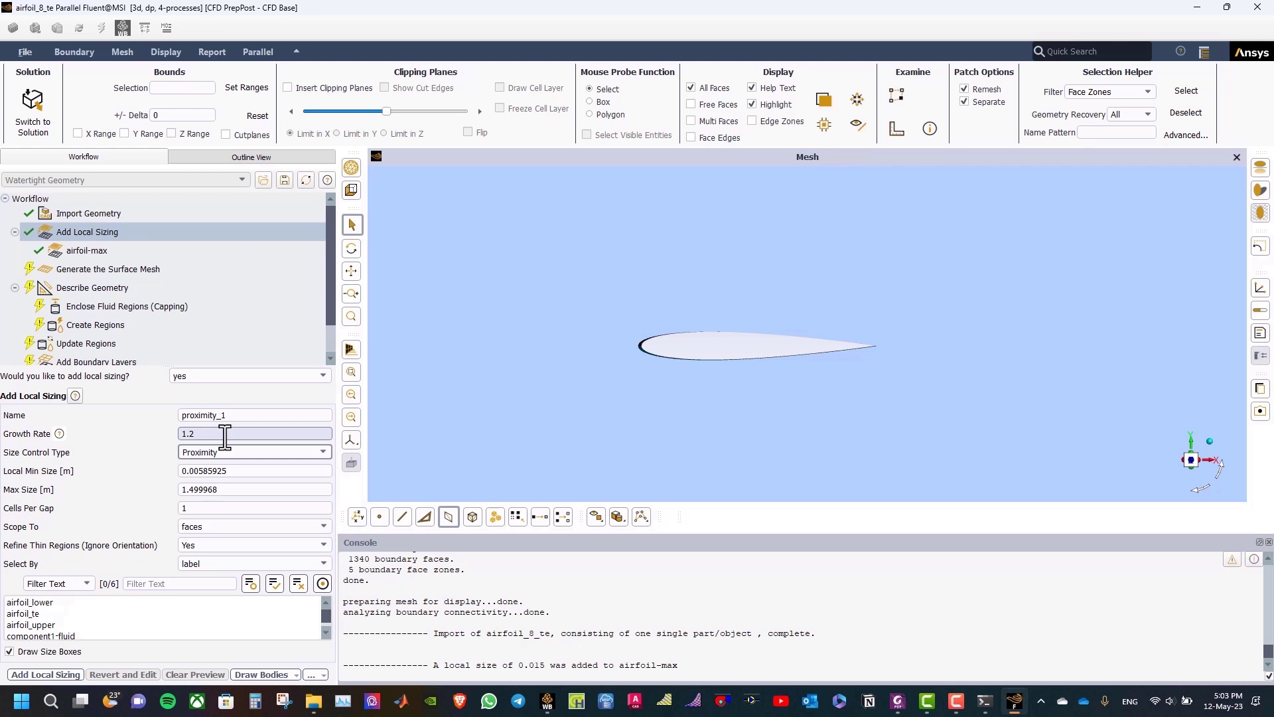
key("shift+Tab")
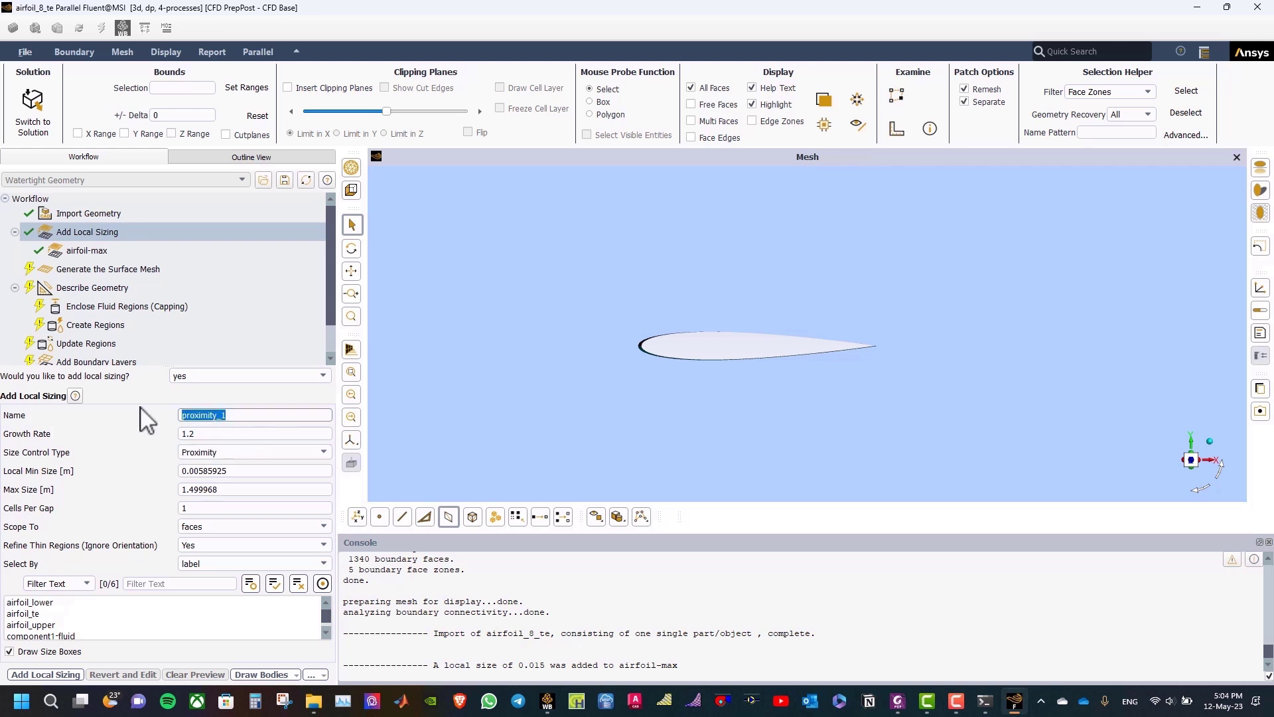
type("te-proximity")
Set proximity sizes to 0.0005 m minimum, 0.5 m maximum and 2 cells per gap
left_click_drag(247, 471, 174, 473)
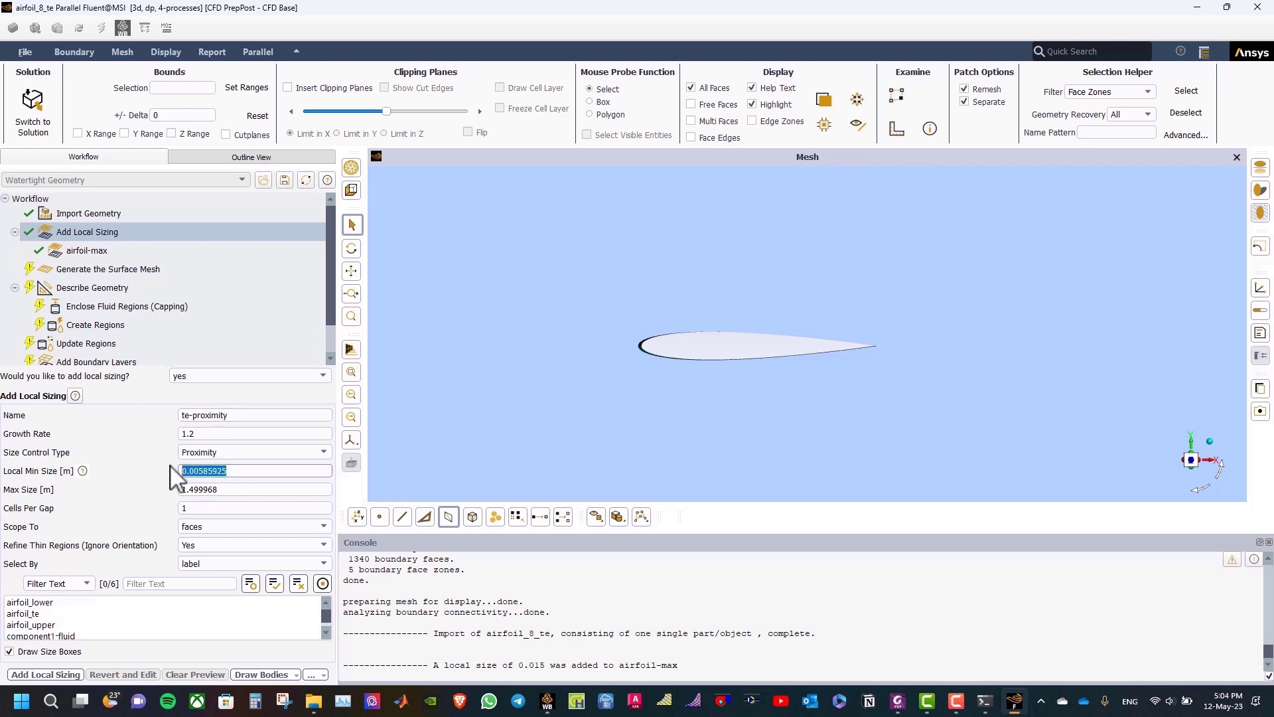
type("0.0005")
left_click_drag(235, 489, 132, 480)
type("0")
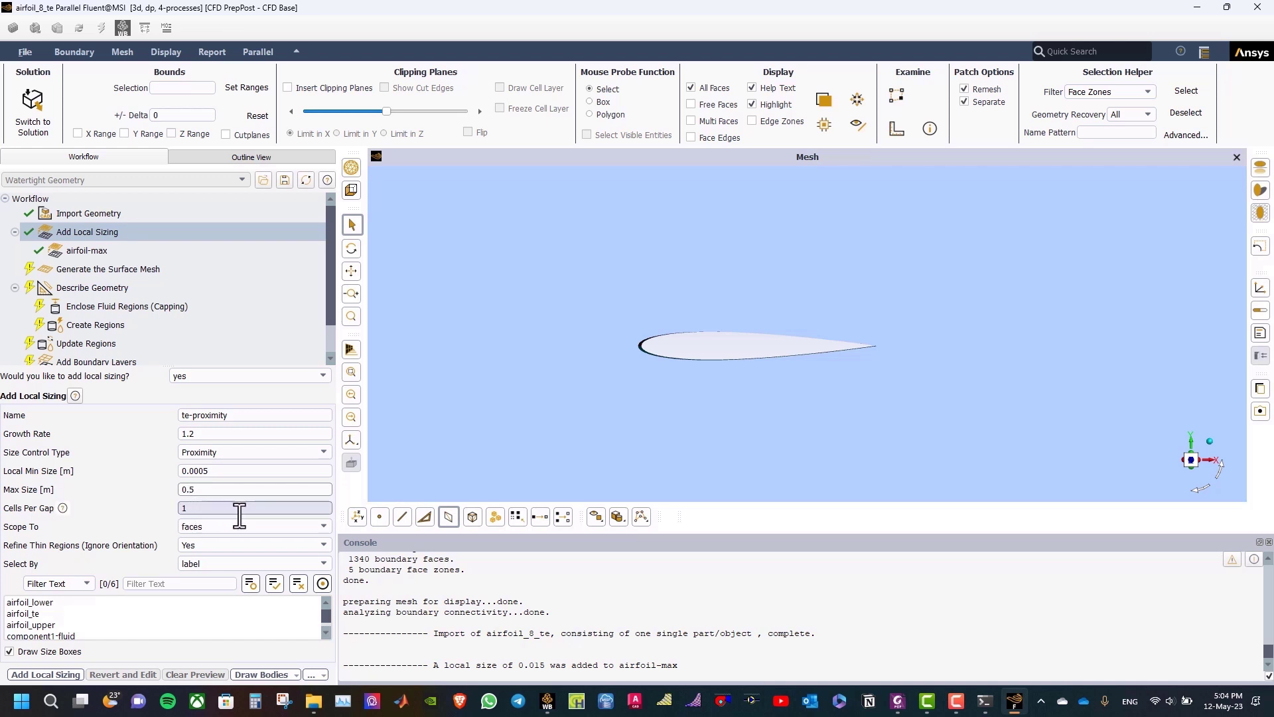
left_click(199, 507)
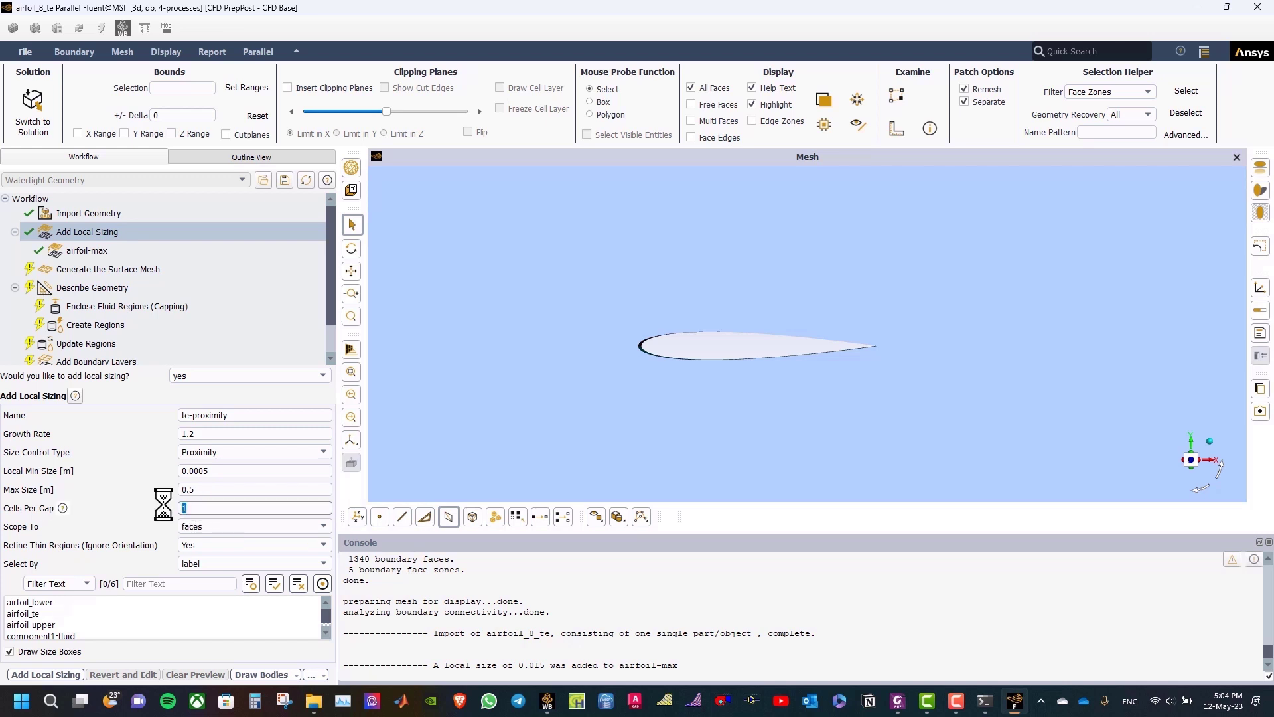
type("2")
Scope the te-prox sizing to edges on the airfoil_te trailing edge
left_click(317, 526)
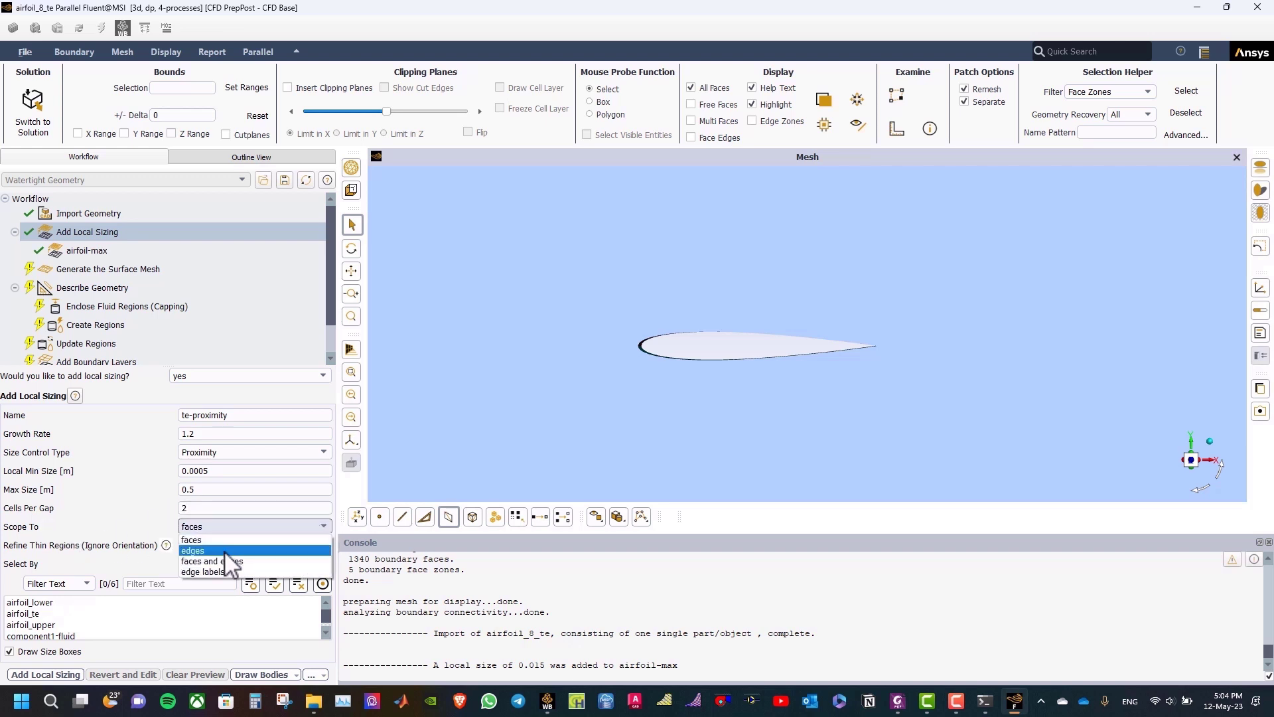
left_click(239, 542)
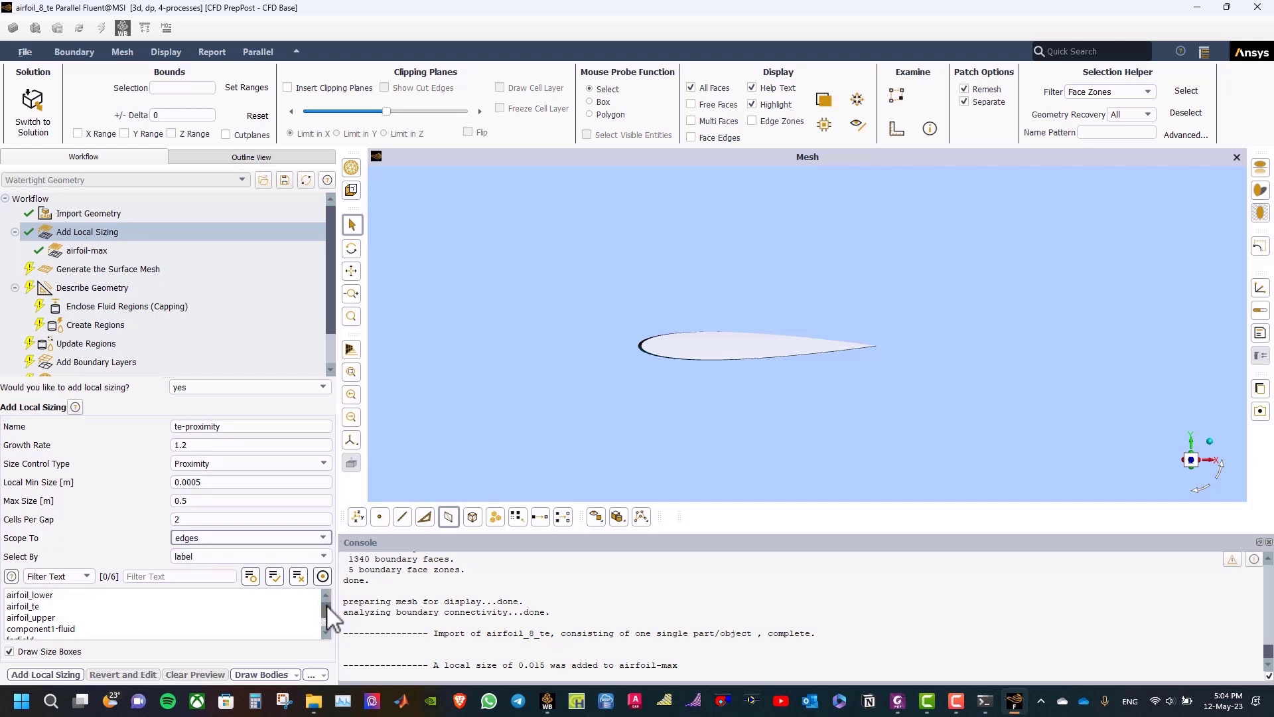
left_click_drag(325, 603, 326, 612)
scroll(42, 612, "up", 1)
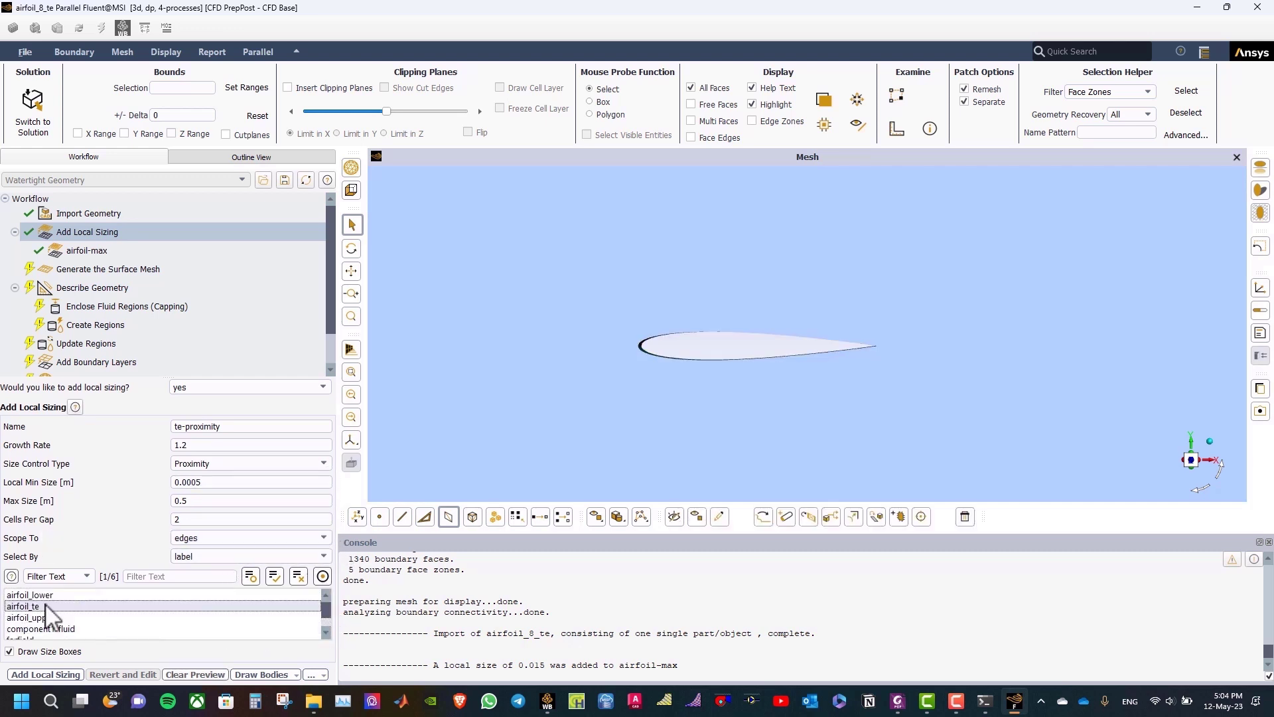
left_click(44, 606)
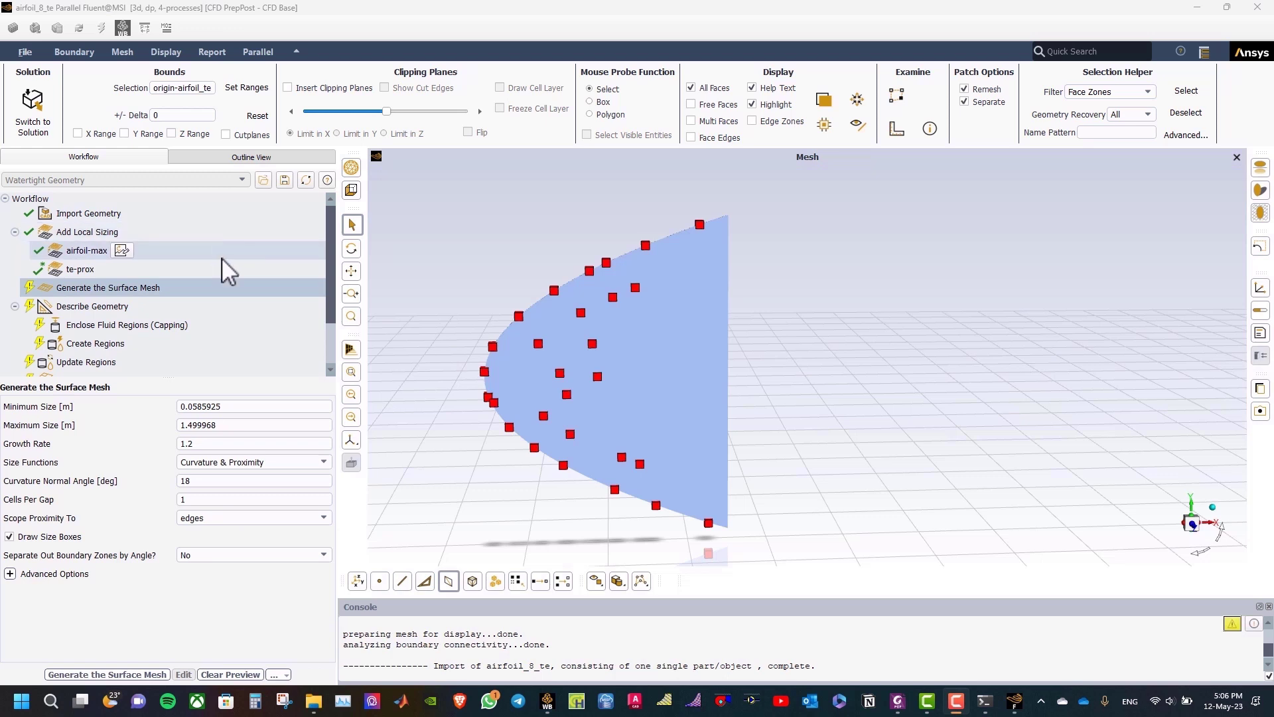
Set the surface mesh minimum size to 0.0005 m and maximum to 0.5 m
triple_click(237, 411)
type("0.00")
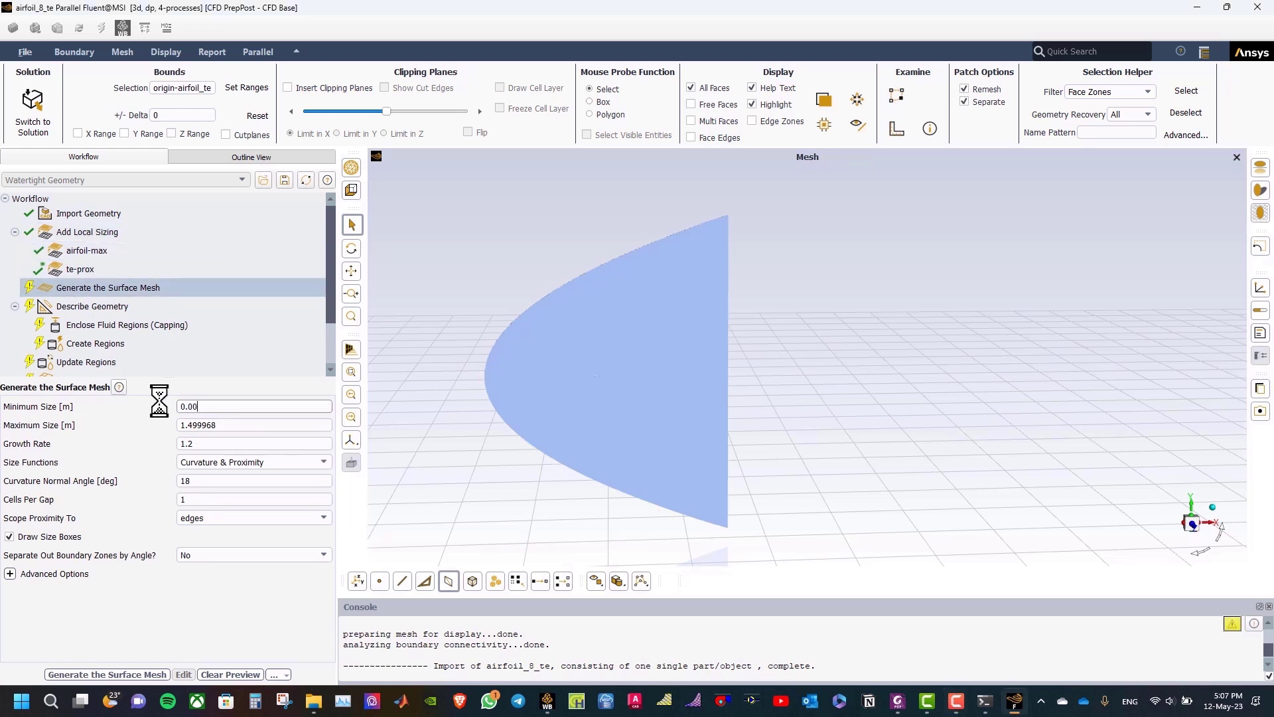
type("05")
key("Tab")
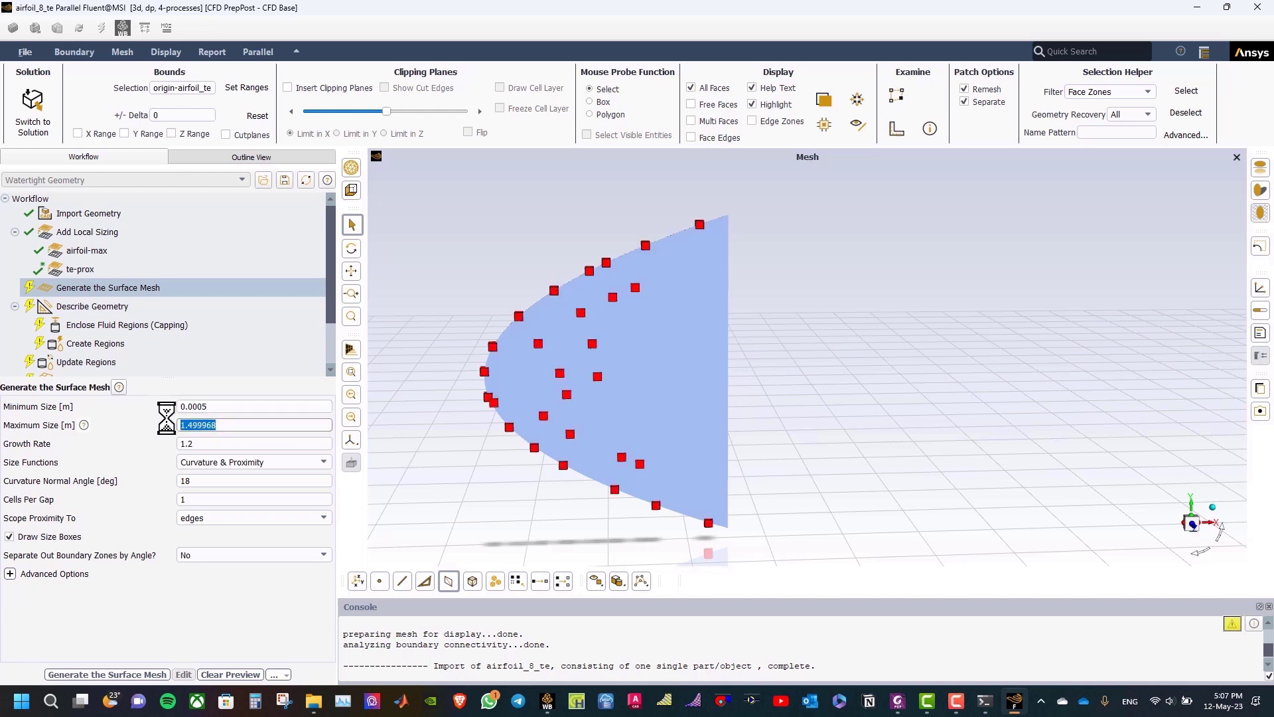
type("0.5")
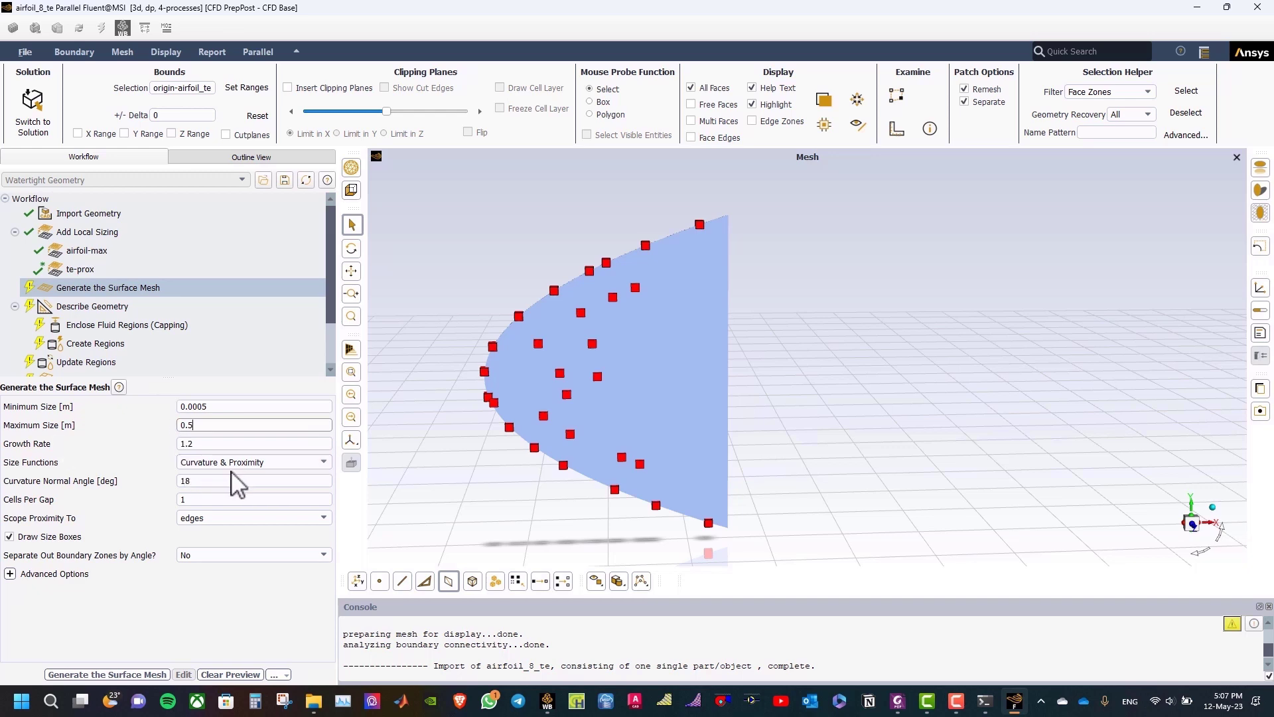
Use curvature-only size functions with a 12° normal angle and generate the surface mesh
left_click(289, 465)
left_click(256, 475)
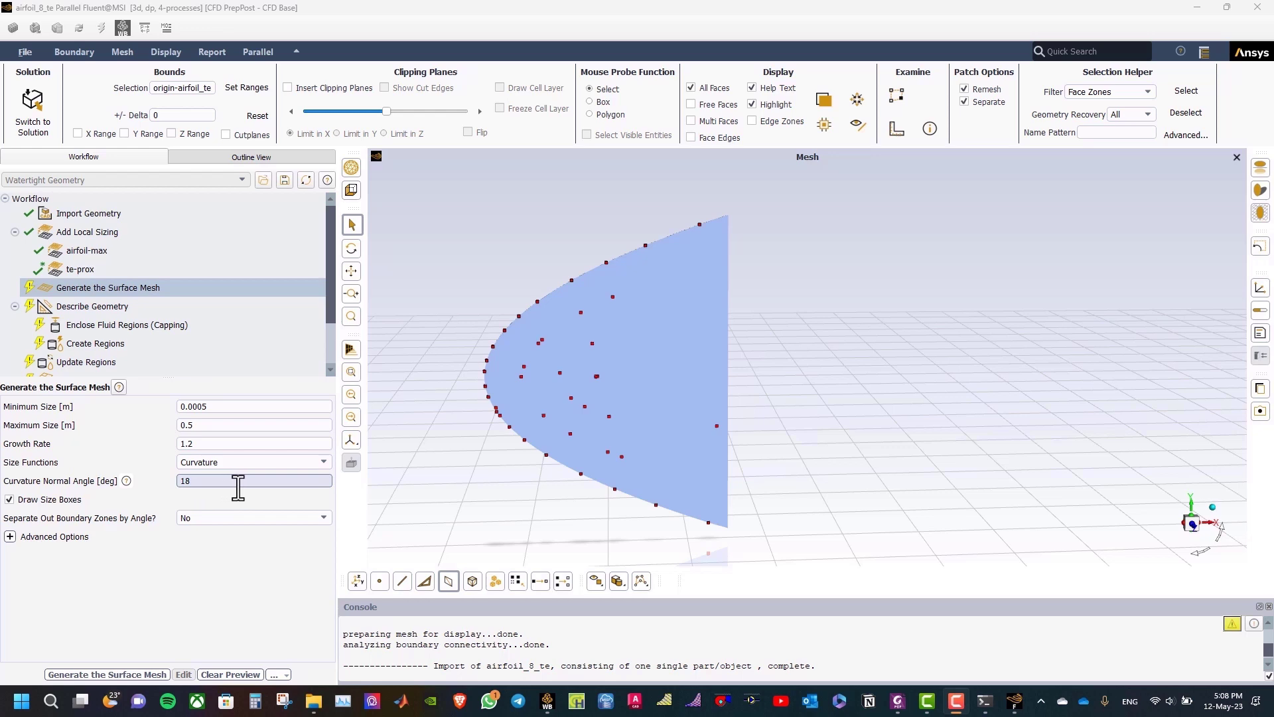
left_click_drag(229, 483, 173, 498)
type("12")
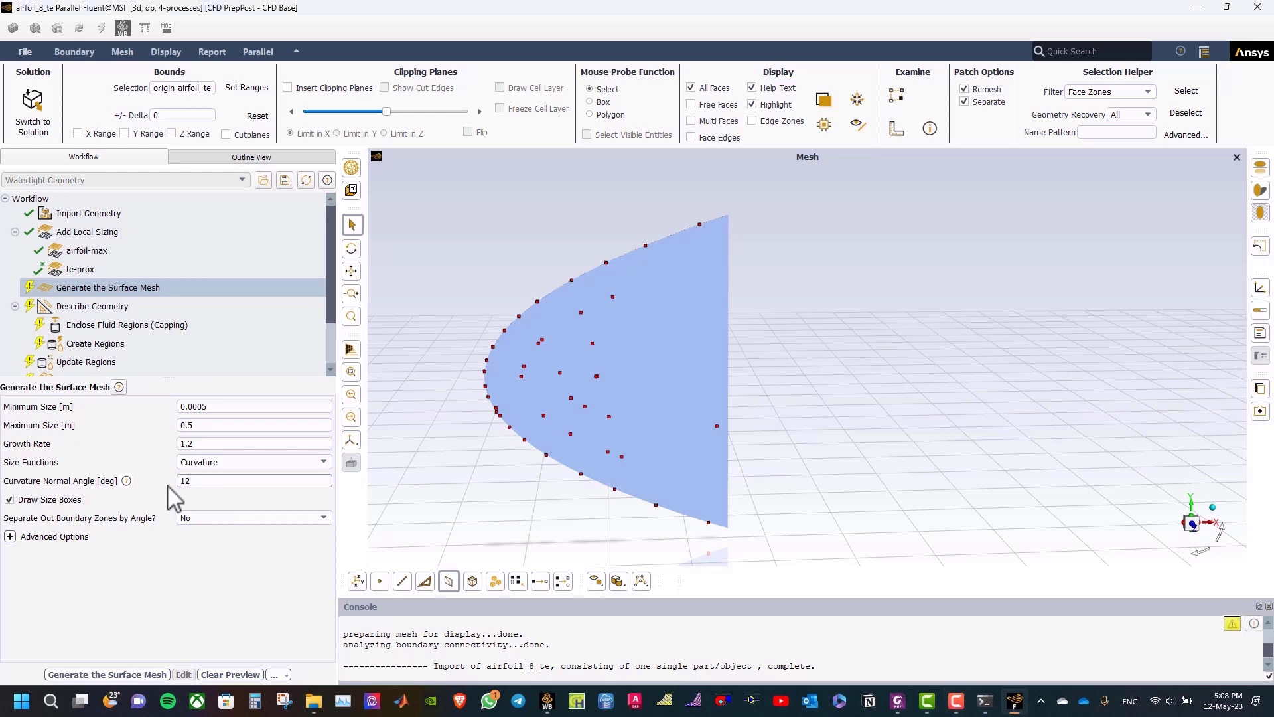
left_click(227, 610)
left_click(138, 674)
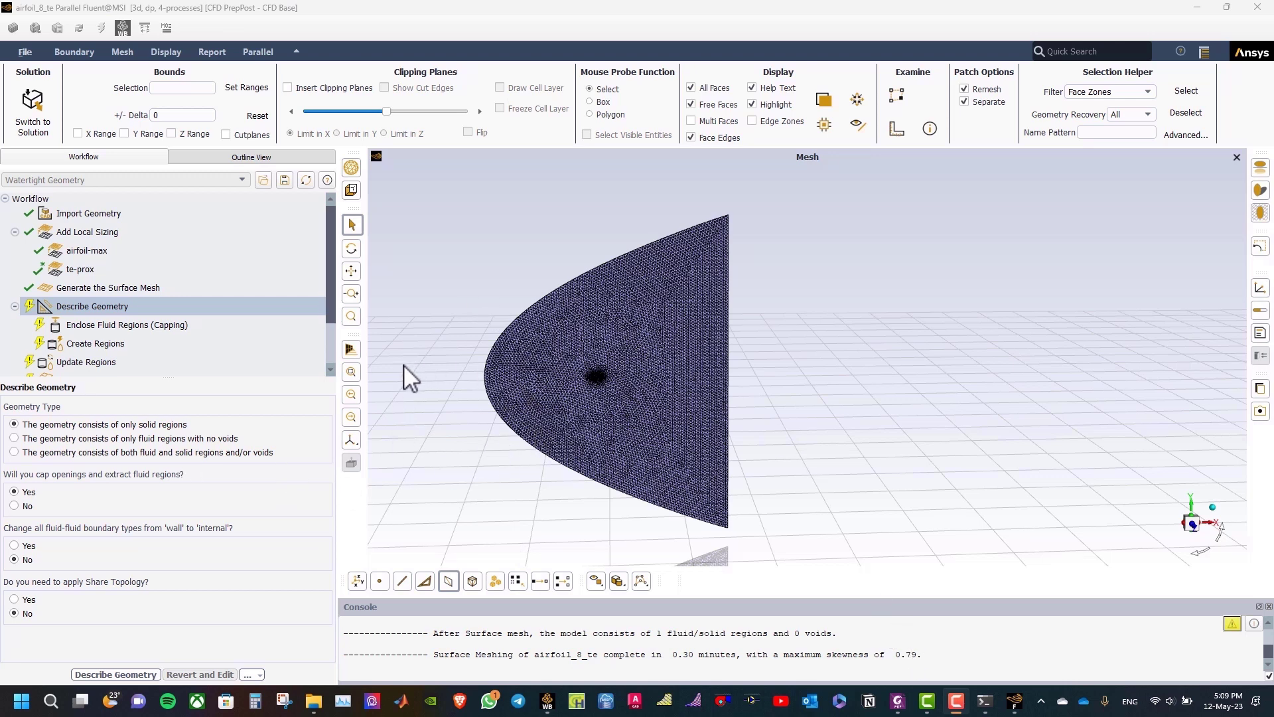
Describe the geometry as fluid regions only with no voids
left_click(251, 438)
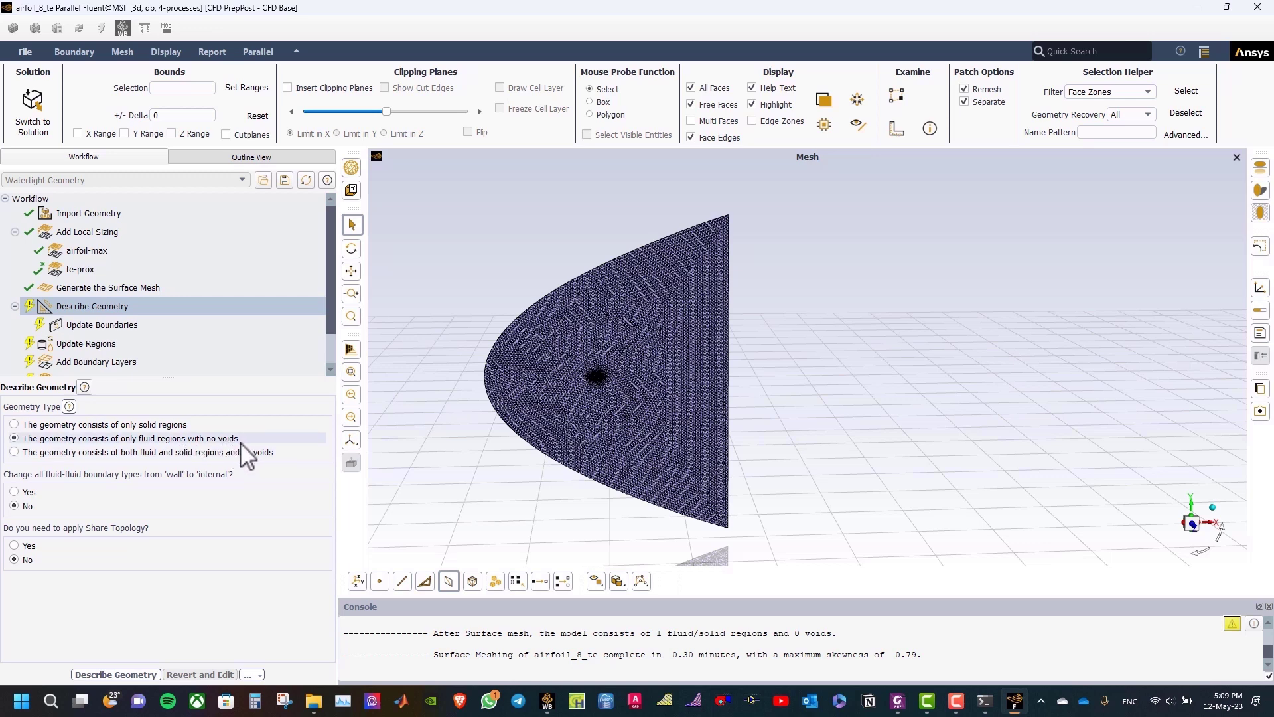
left_click(137, 672)
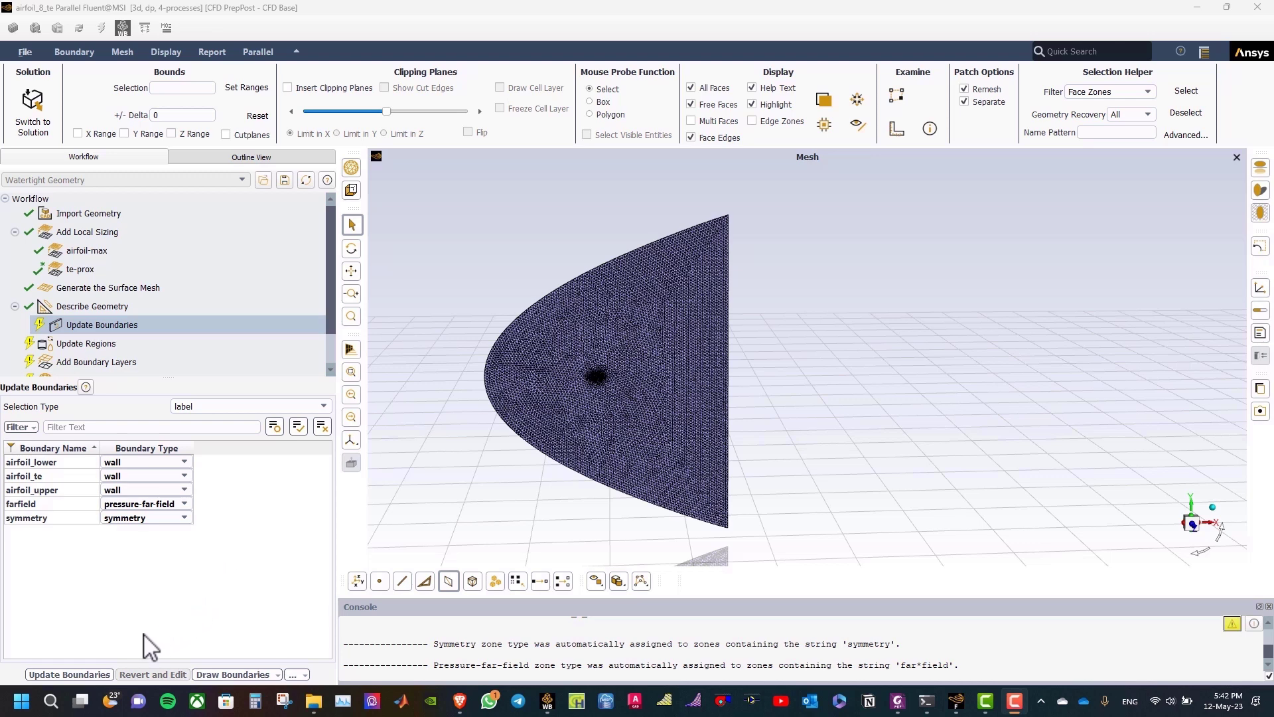
Accept the wall, pressure-far-field and symmetry boundaries and keep component1-fluid as fluid
left_click(99, 670)
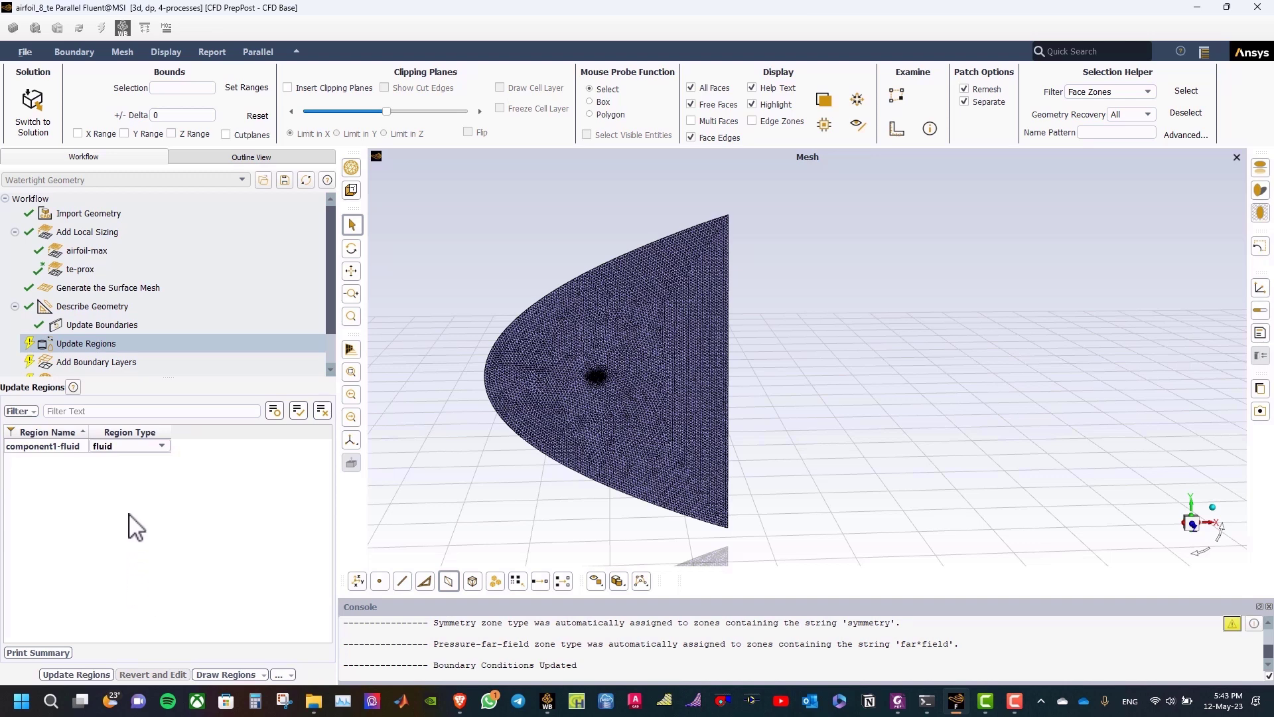
left_click(76, 674)
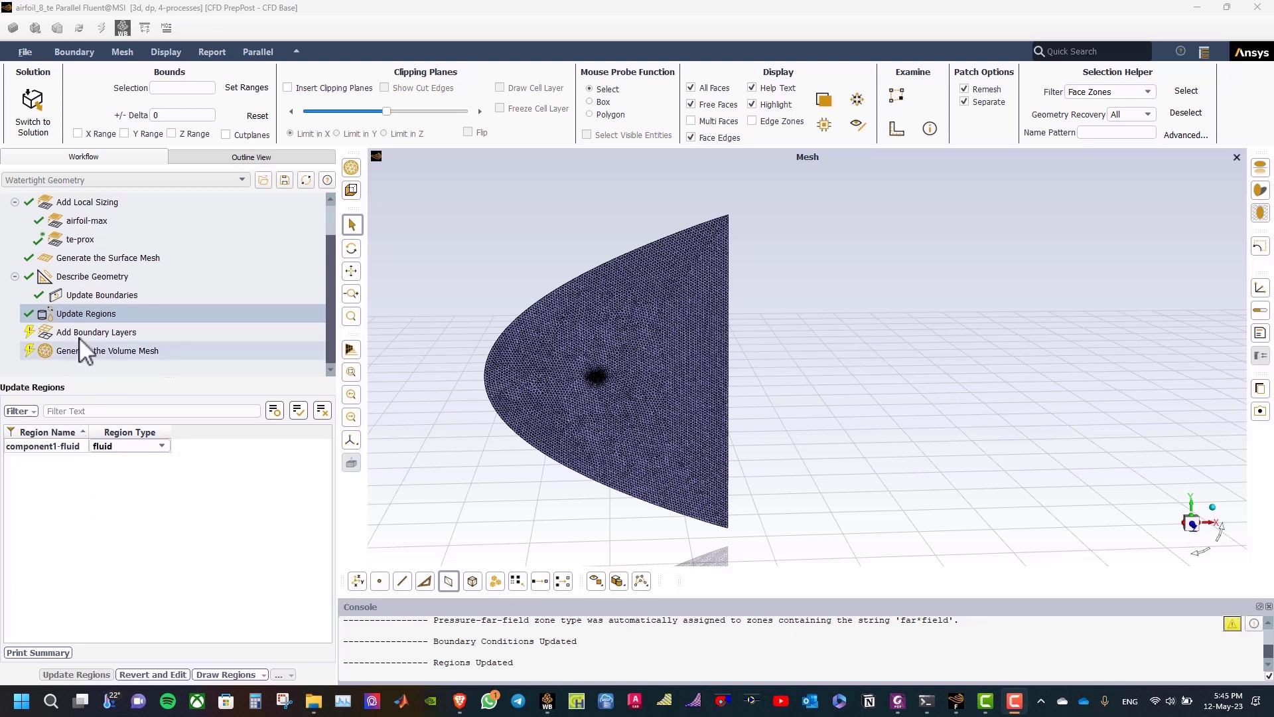
right_click(89, 318)
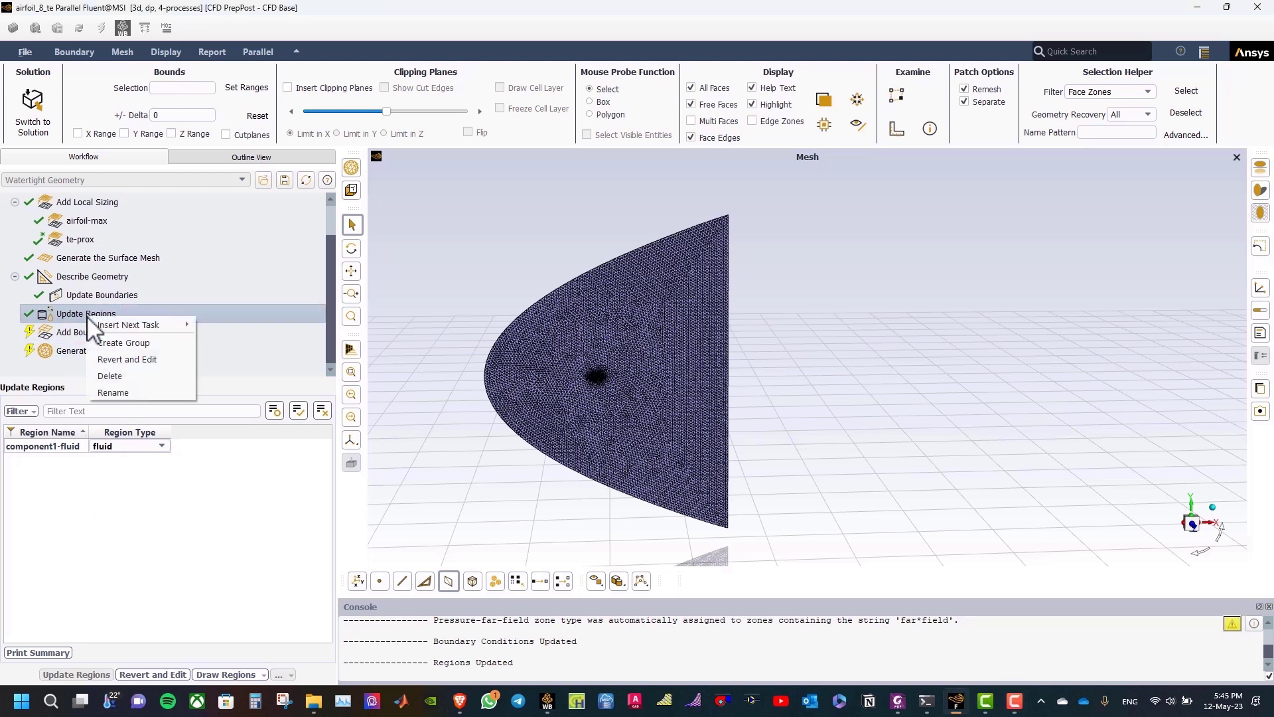
Insert an Add Boundary Type task named farfield with type pressure-far-field
mouse_move(126, 328)
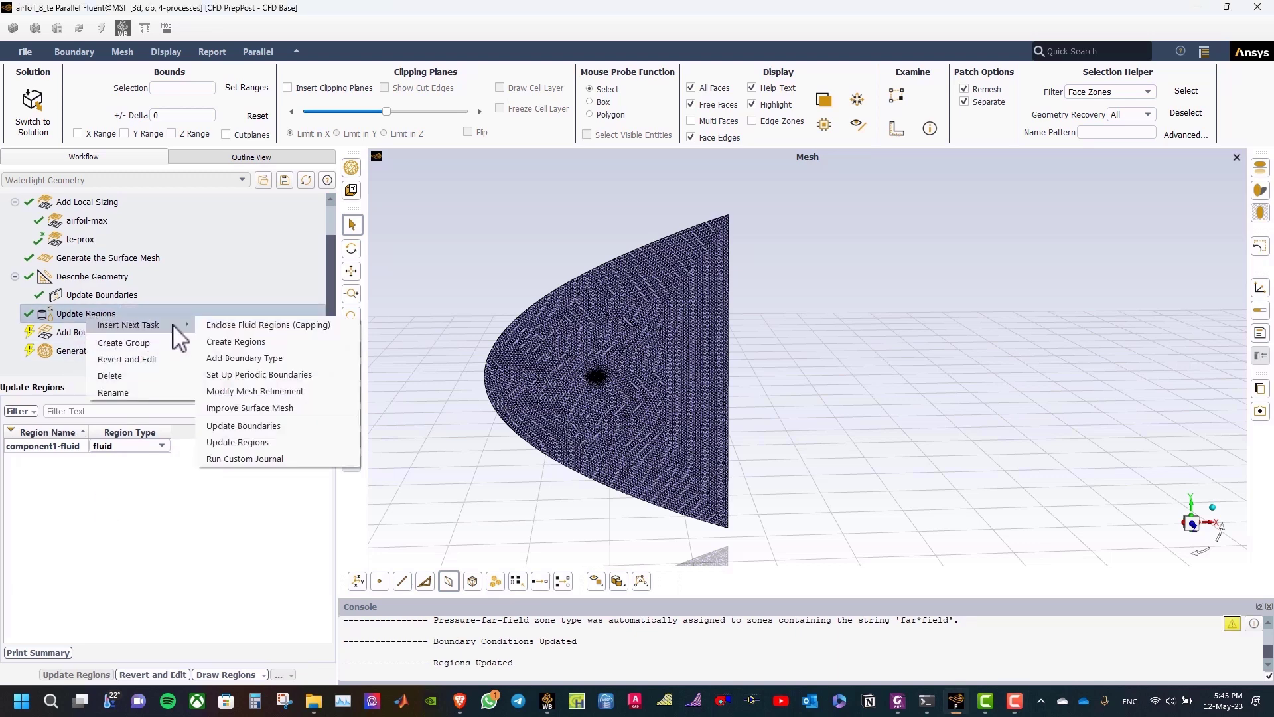
left_click(235, 359)
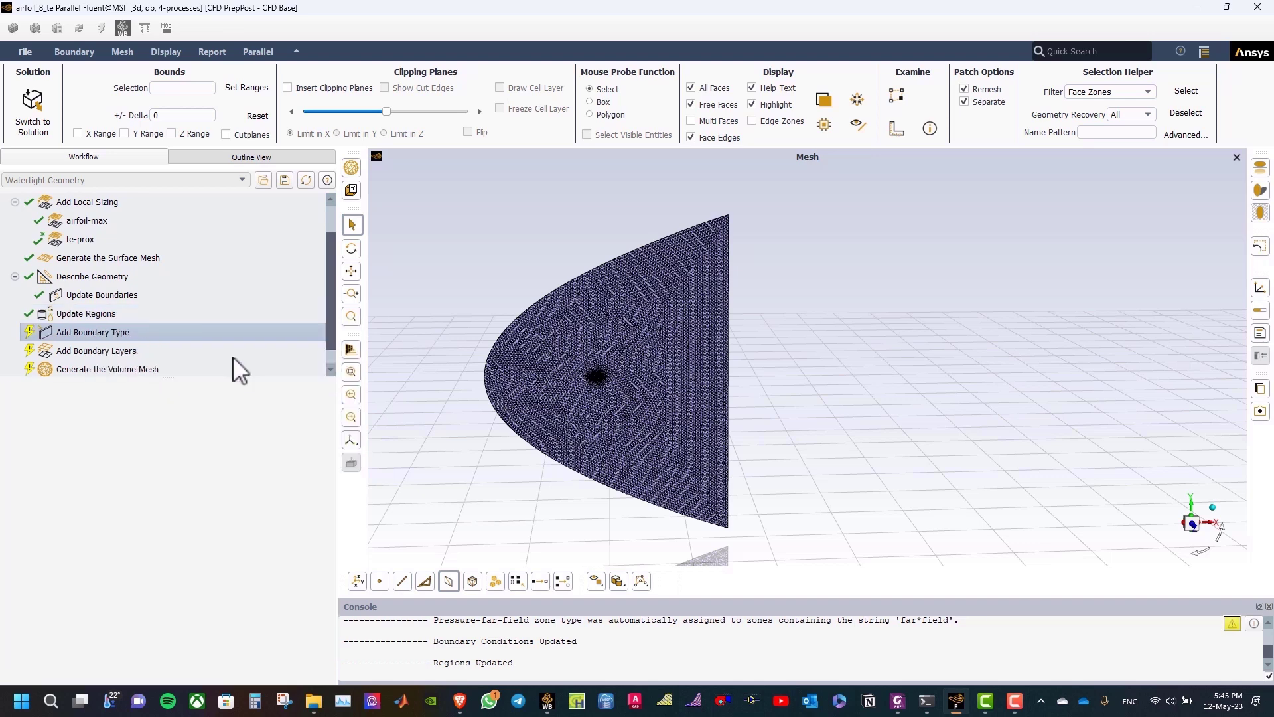
left_click_drag(239, 407, 147, 405)
type("farfield")
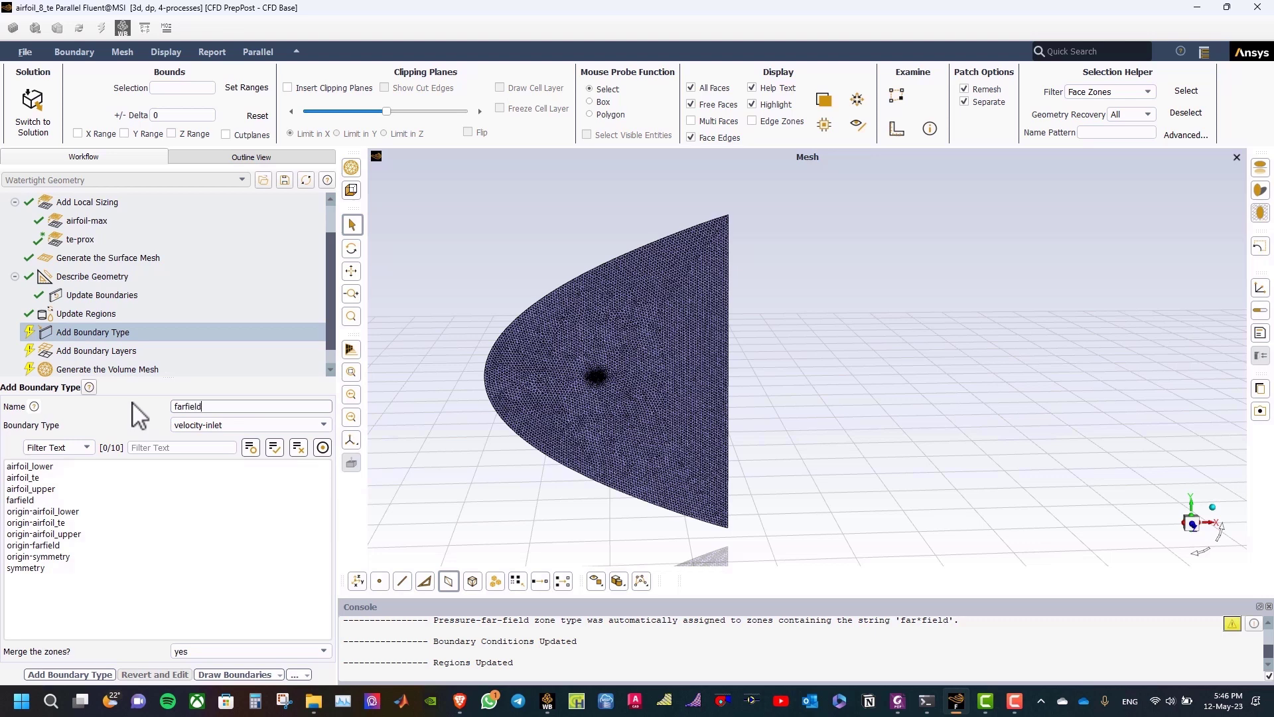
left_click(199, 423)
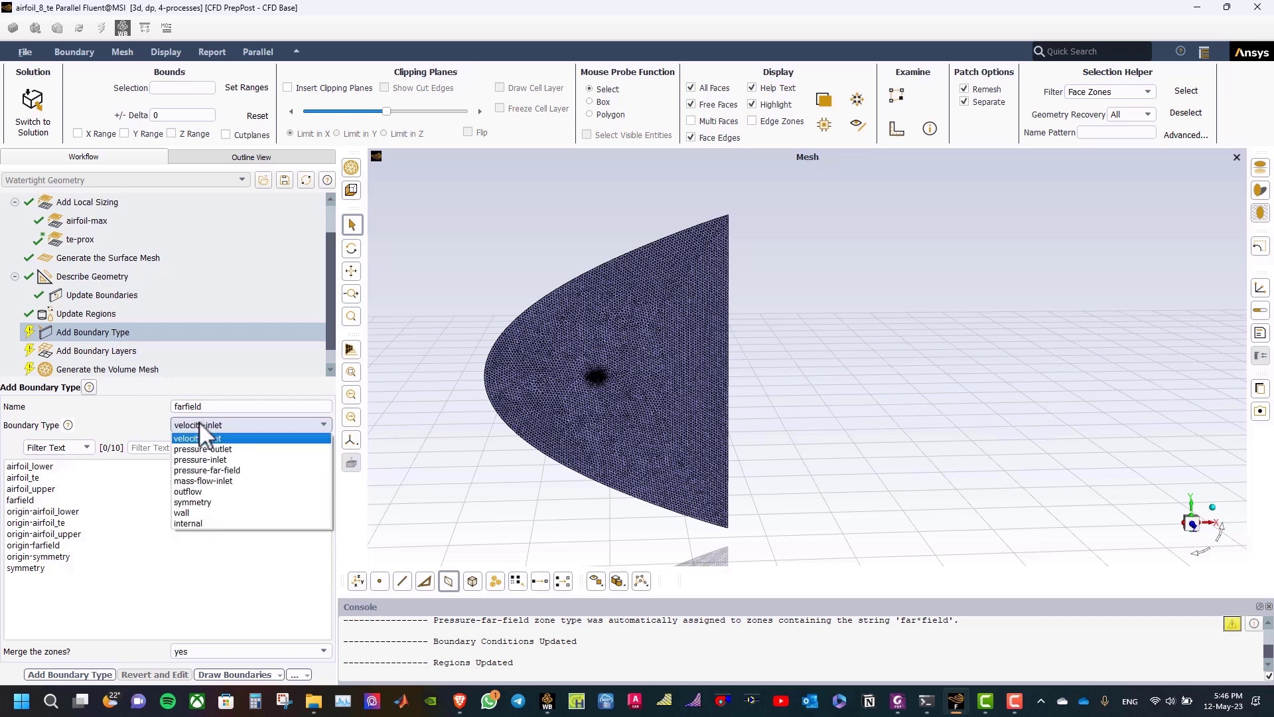
left_click(207, 471)
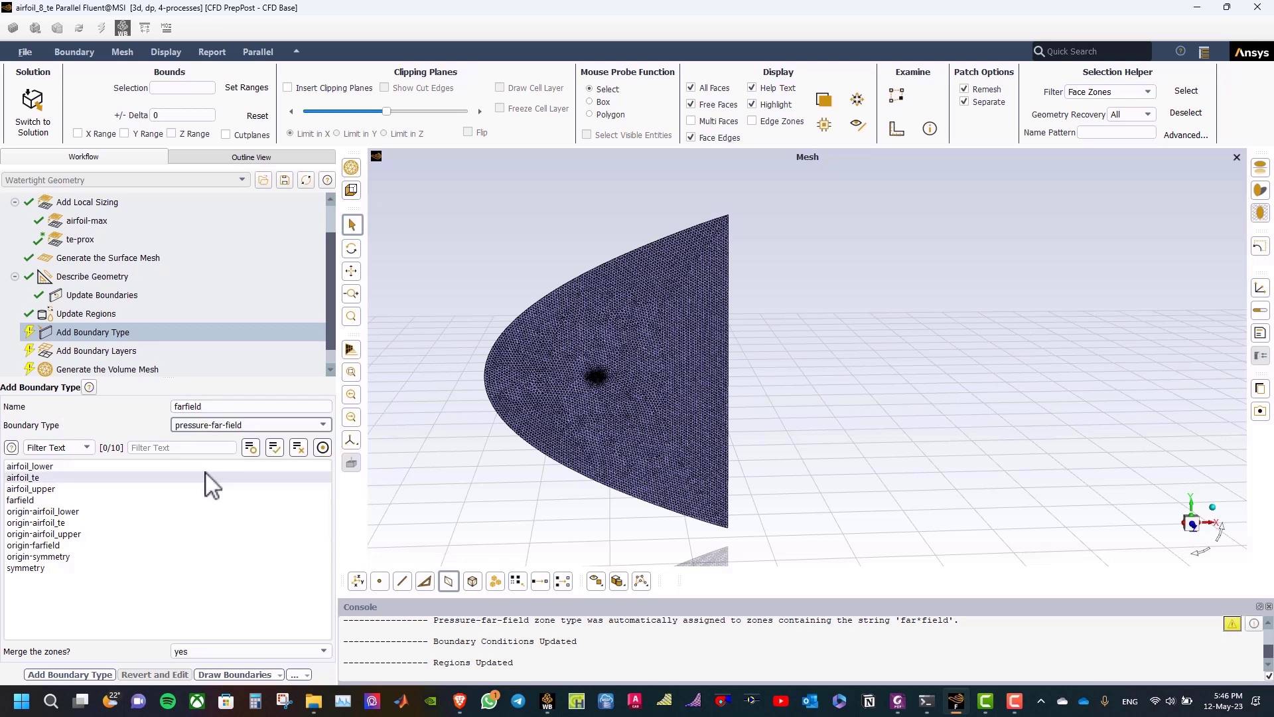
Assign the farfield and origin-farfield zones to it and apply the boundary type
left_click(79, 546)
left_click(31, 499)
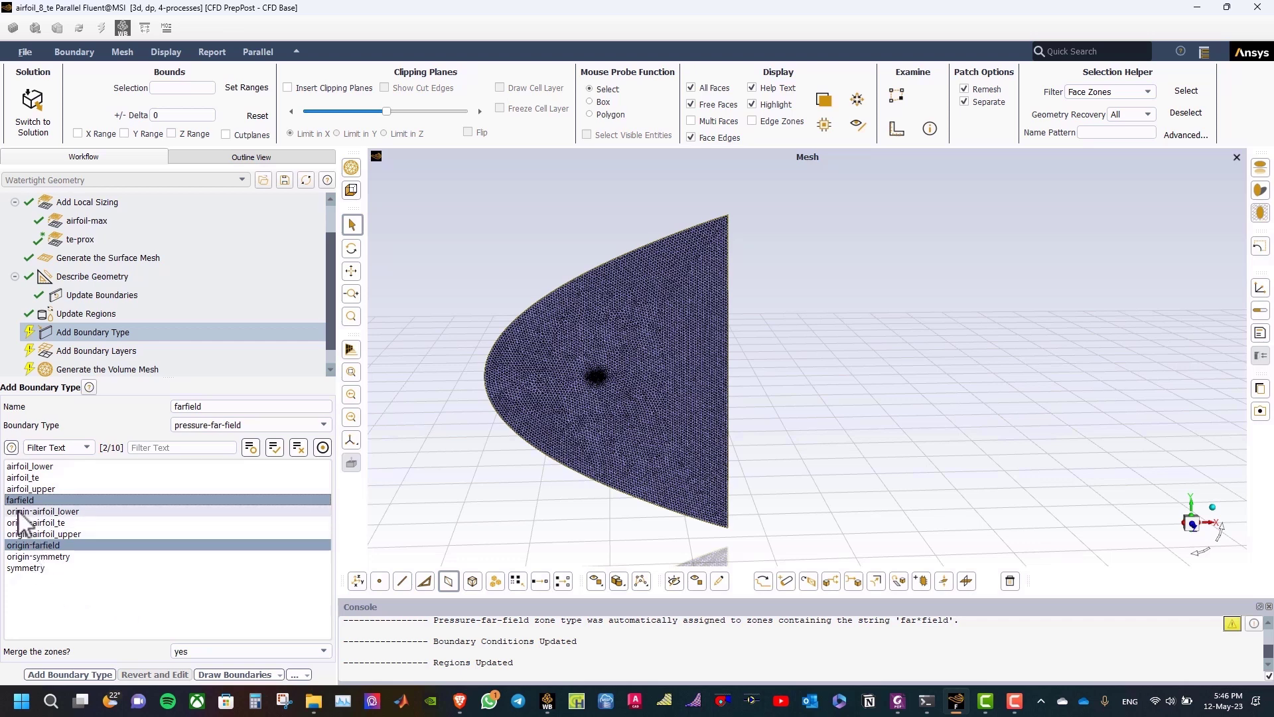
left_click(22, 544)
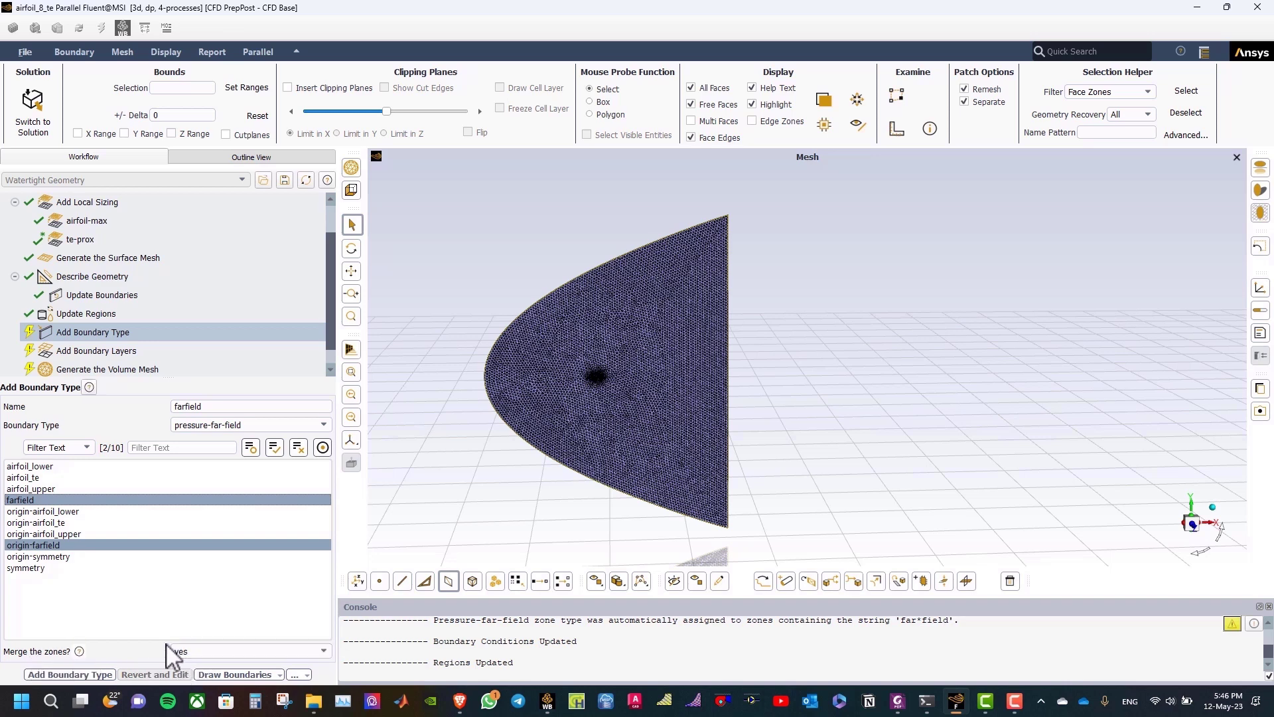
left_click(88, 670)
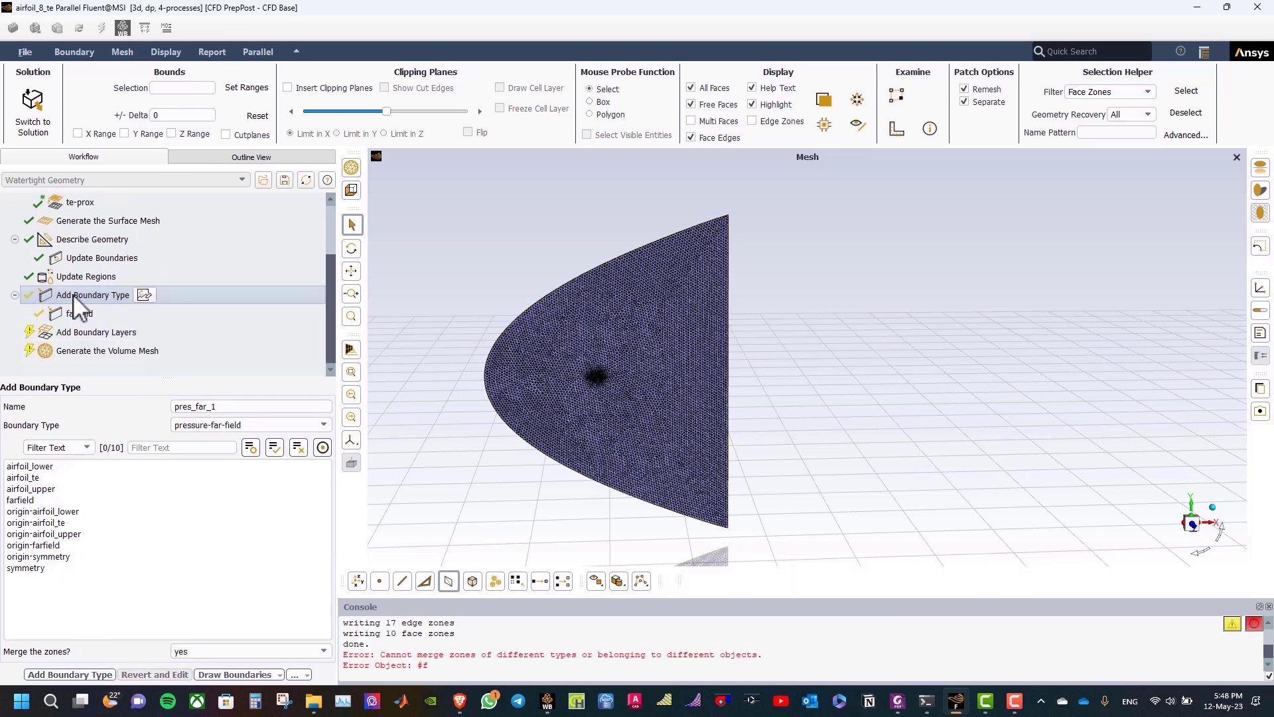
Add boundary layer control uniform_1 with uniform offsets, 20 layers and 2e-6 m first height
left_click(88, 333)
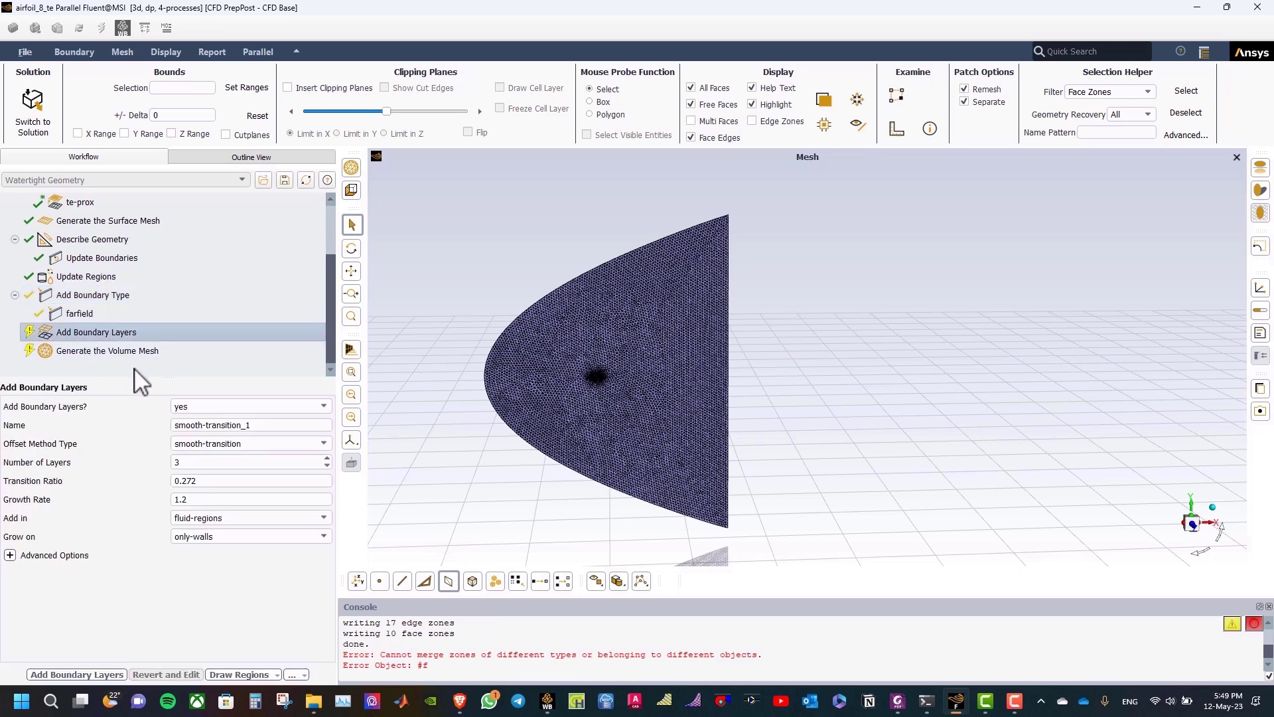
left_click(227, 443)
left_click(223, 477)
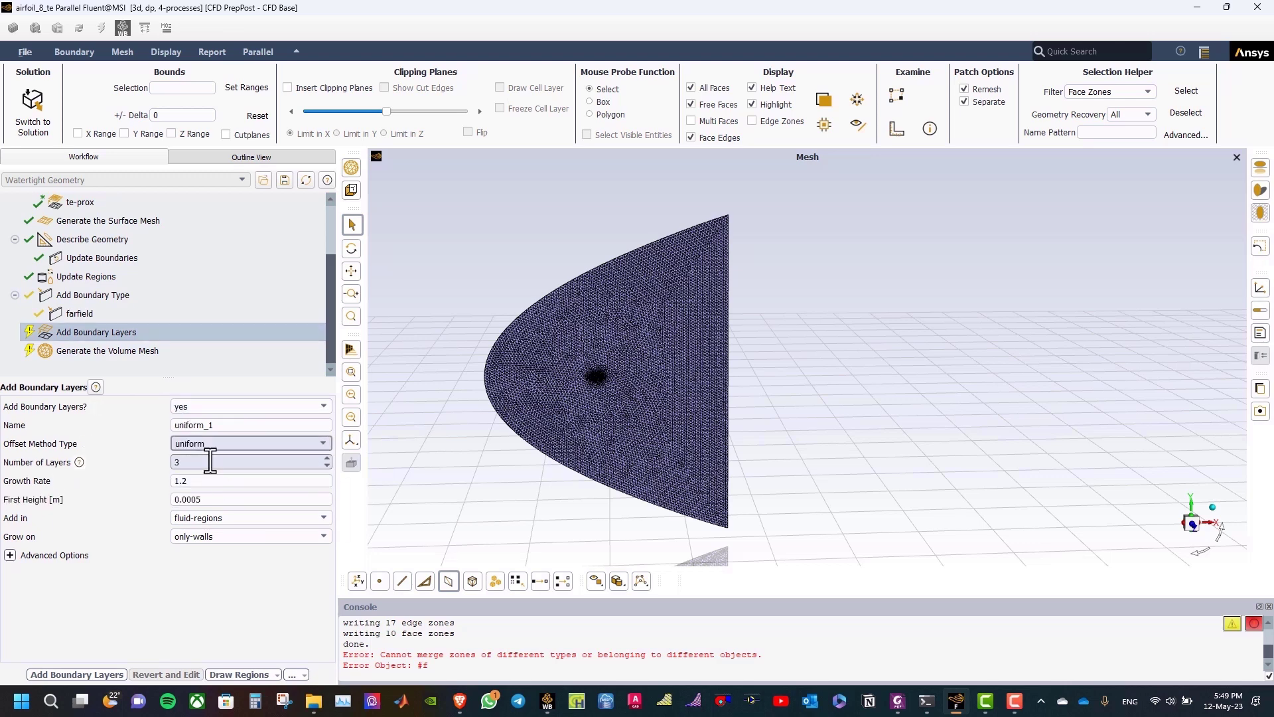
double_click(210, 460)
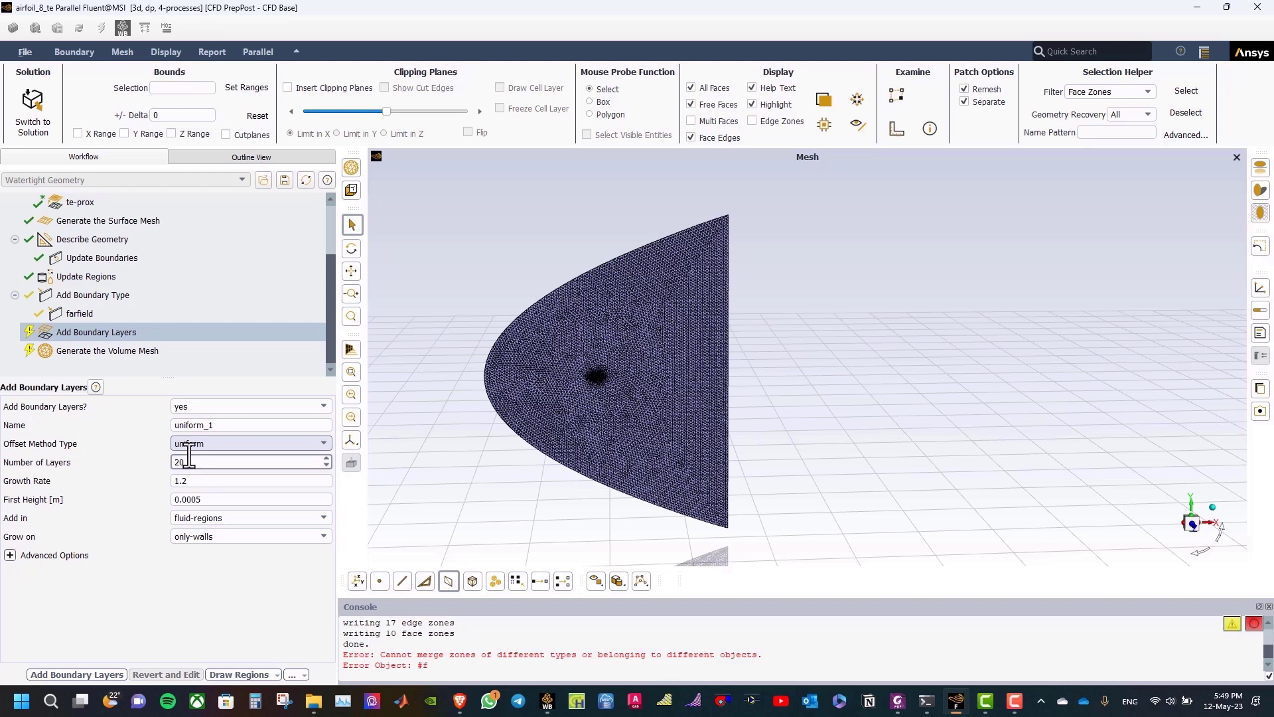
double_click(186, 499)
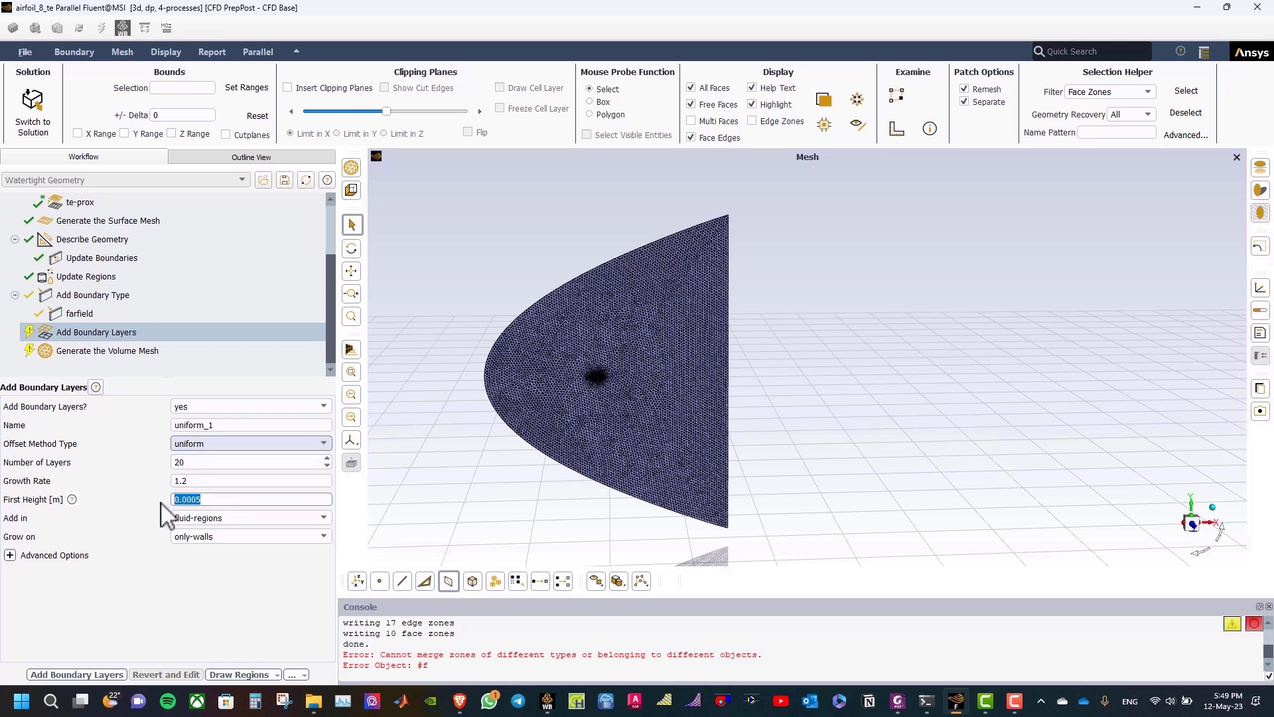
type("2e")
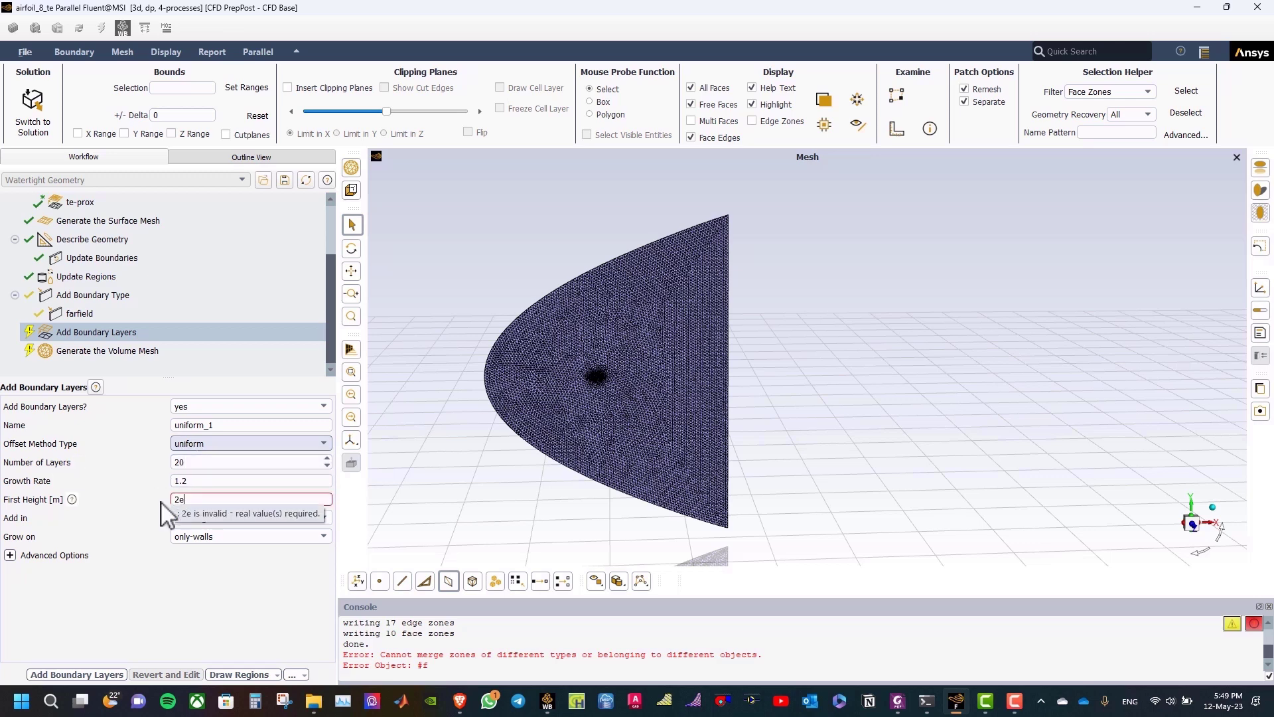
type("-")
type("6")
left_click(99, 673)
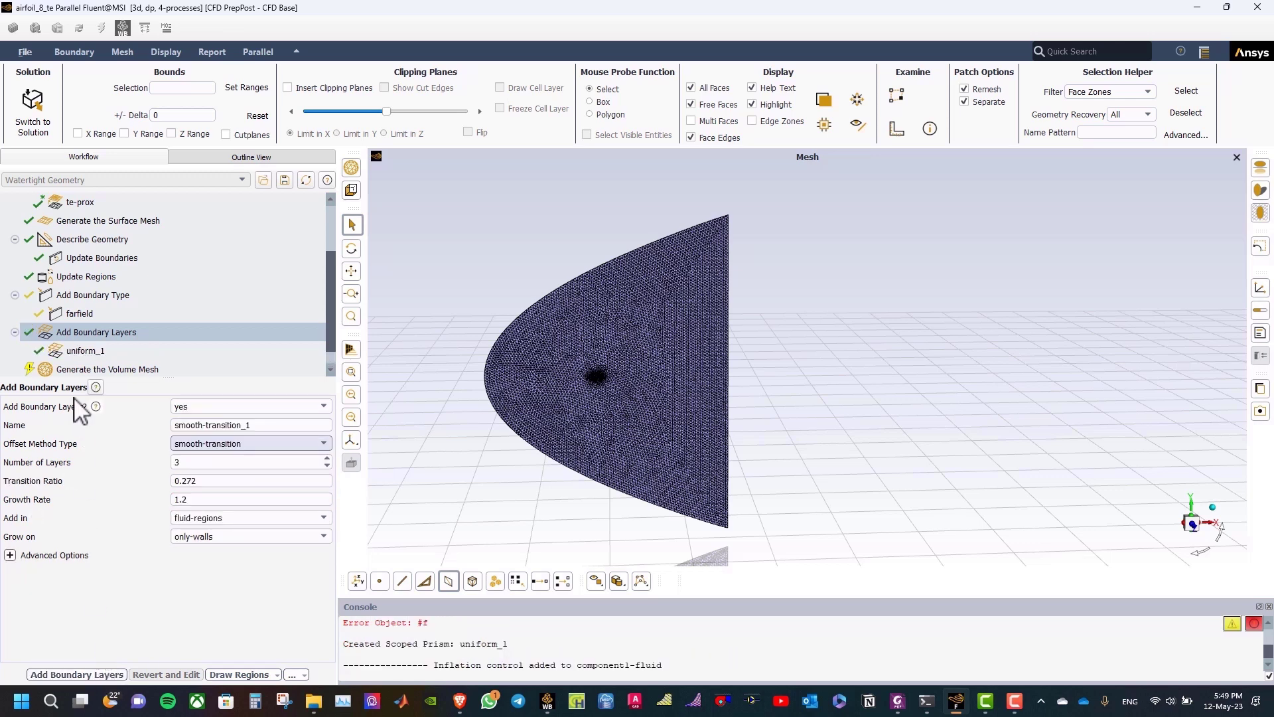
Generate the polyhedral volume mesh for component1-fluid, giving 157607 cells
scroll(89, 372, "down", 1)
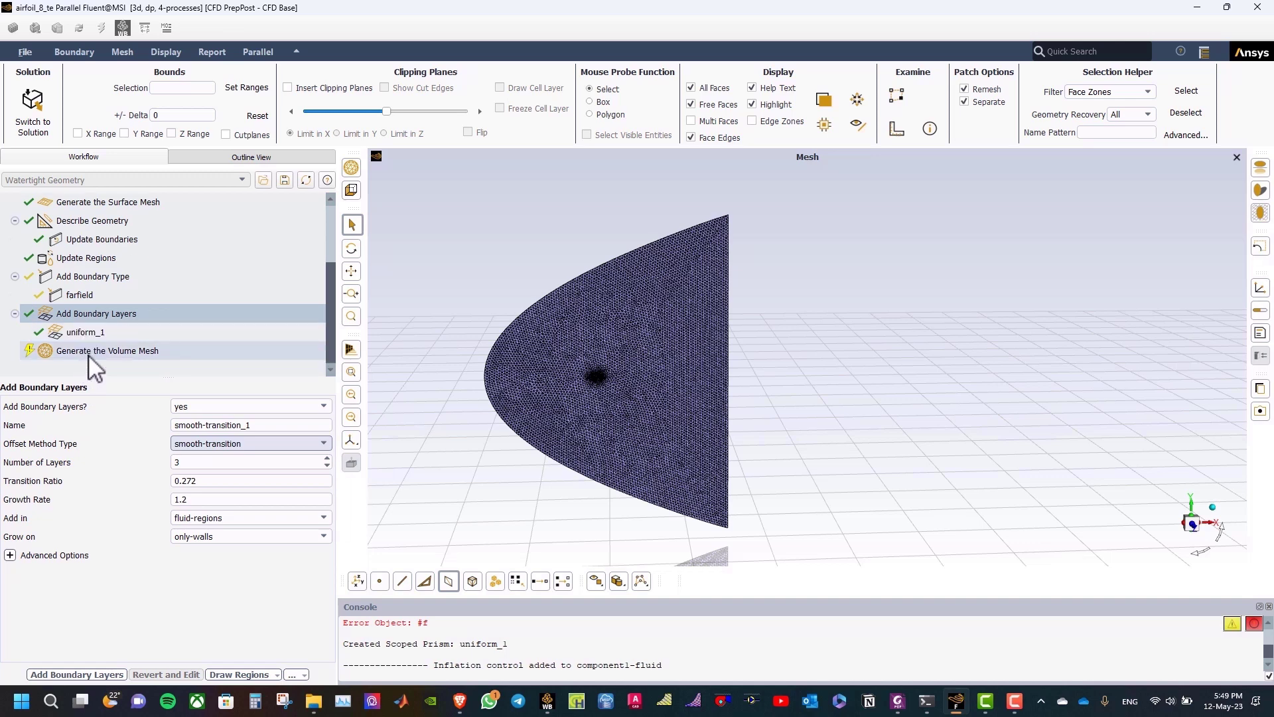
left_click(90, 353)
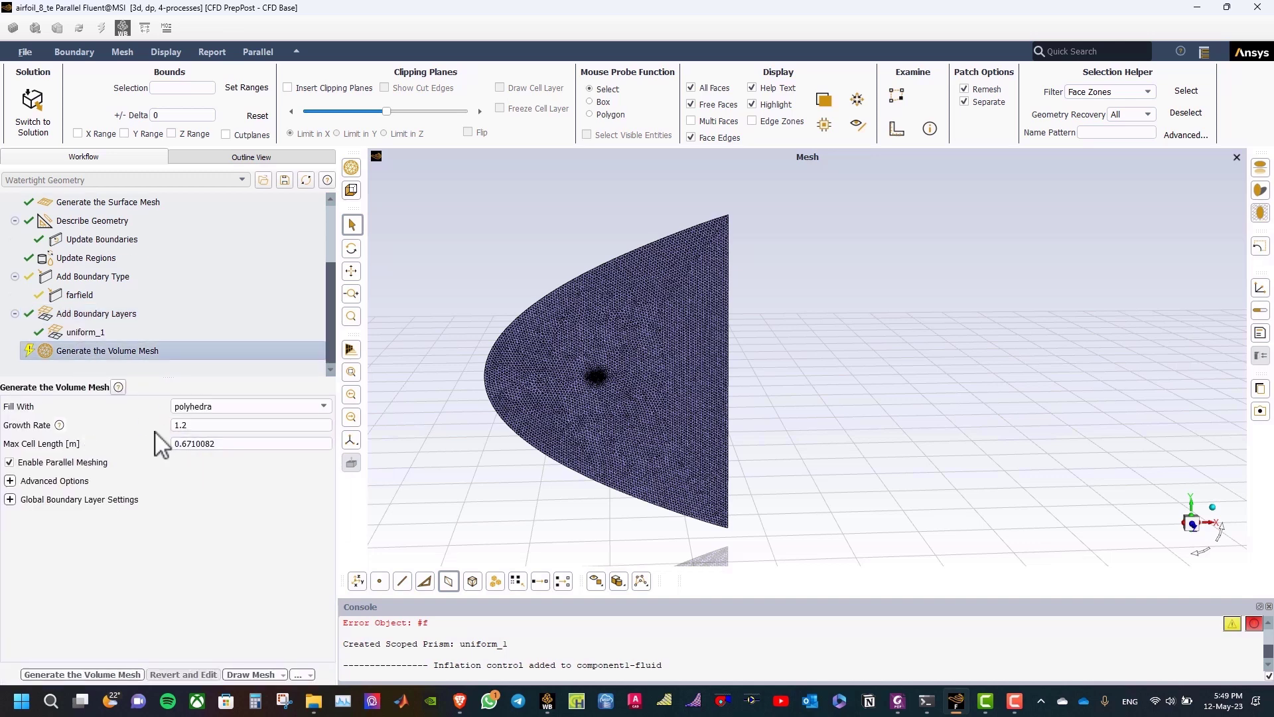
left_click(91, 670)
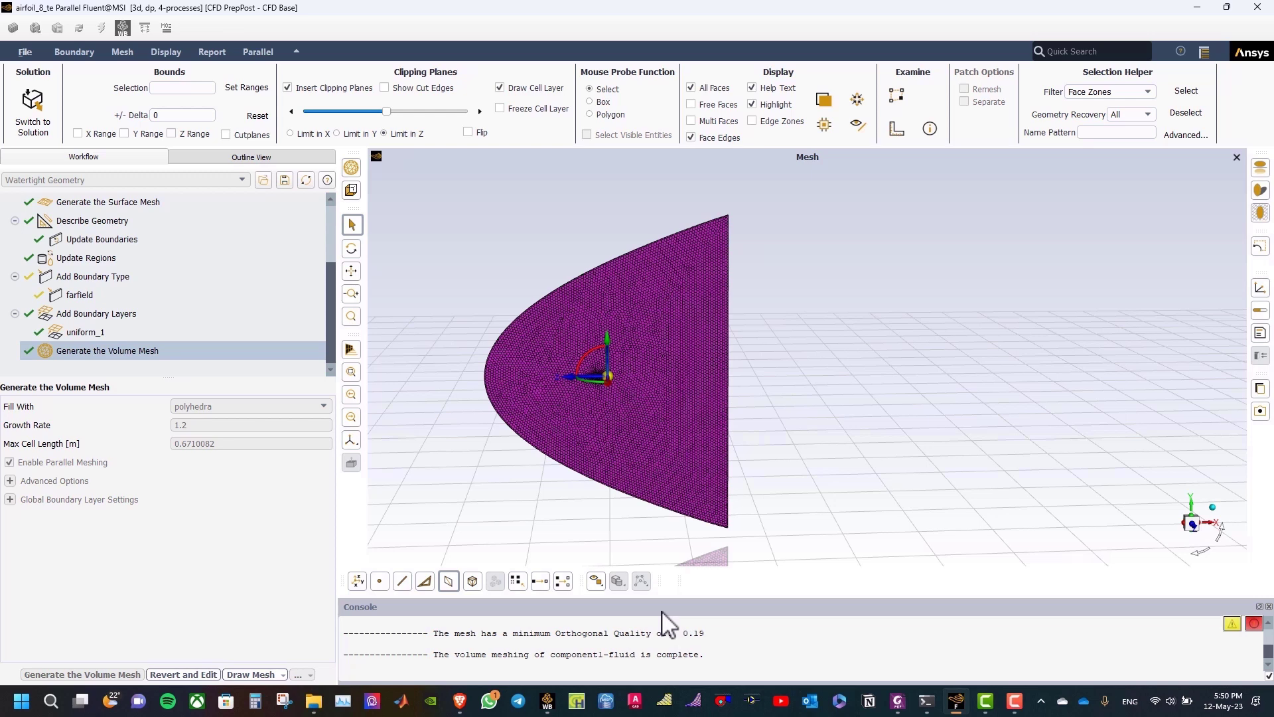
Switch the mesh to Solution mode, then check it and evaluate mesh quality (min orthogonal quality 0.189)
left_click(46, 129)
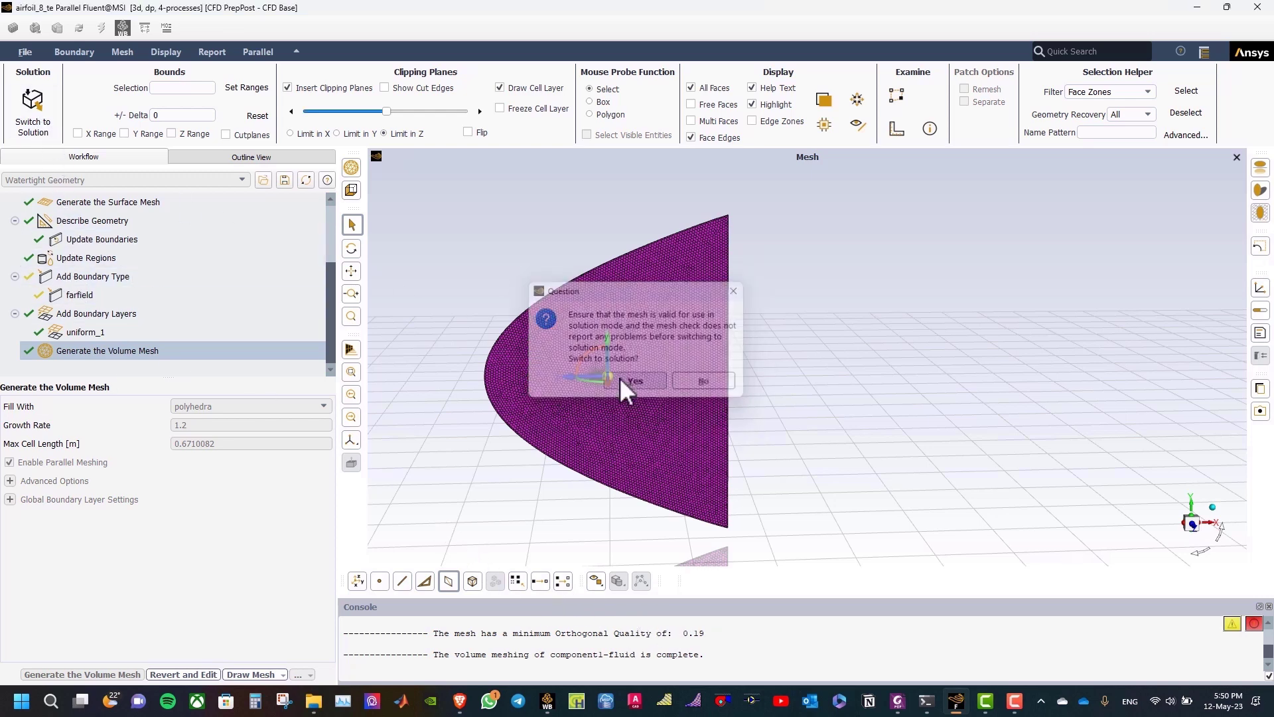
left_click(620, 377)
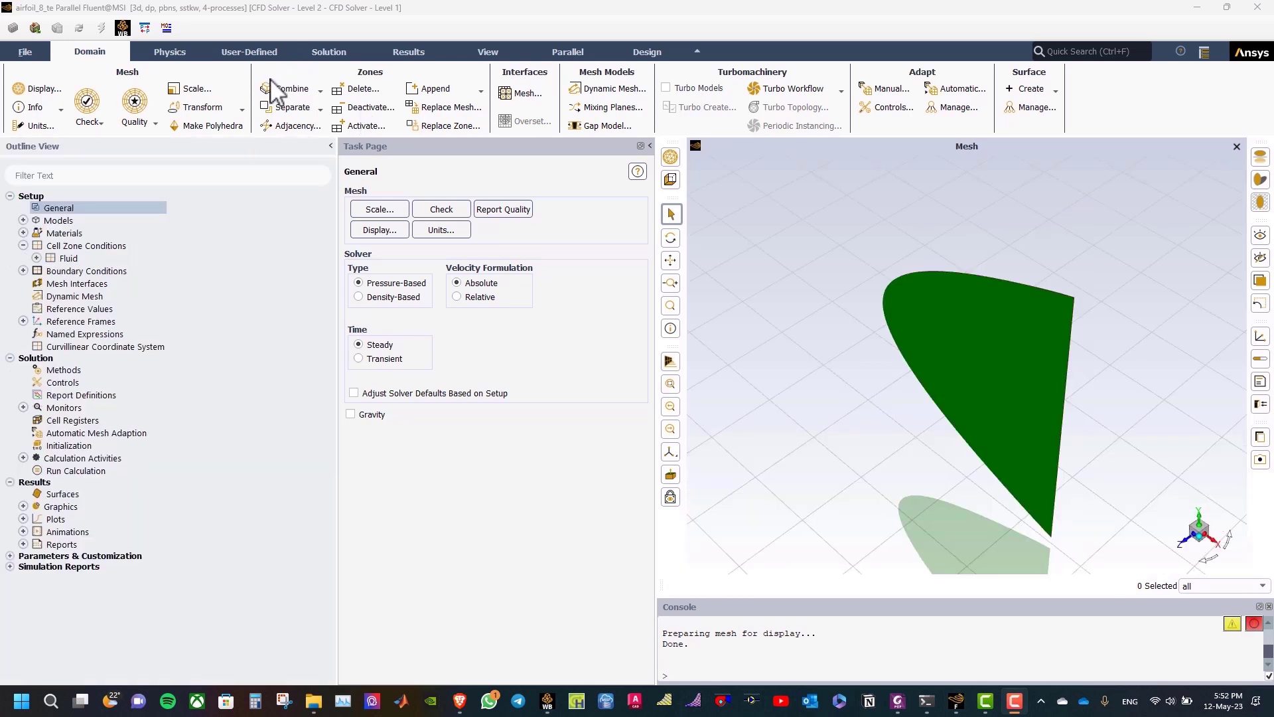
left_click(434, 214)
scroll(730, 640, "up", 3)
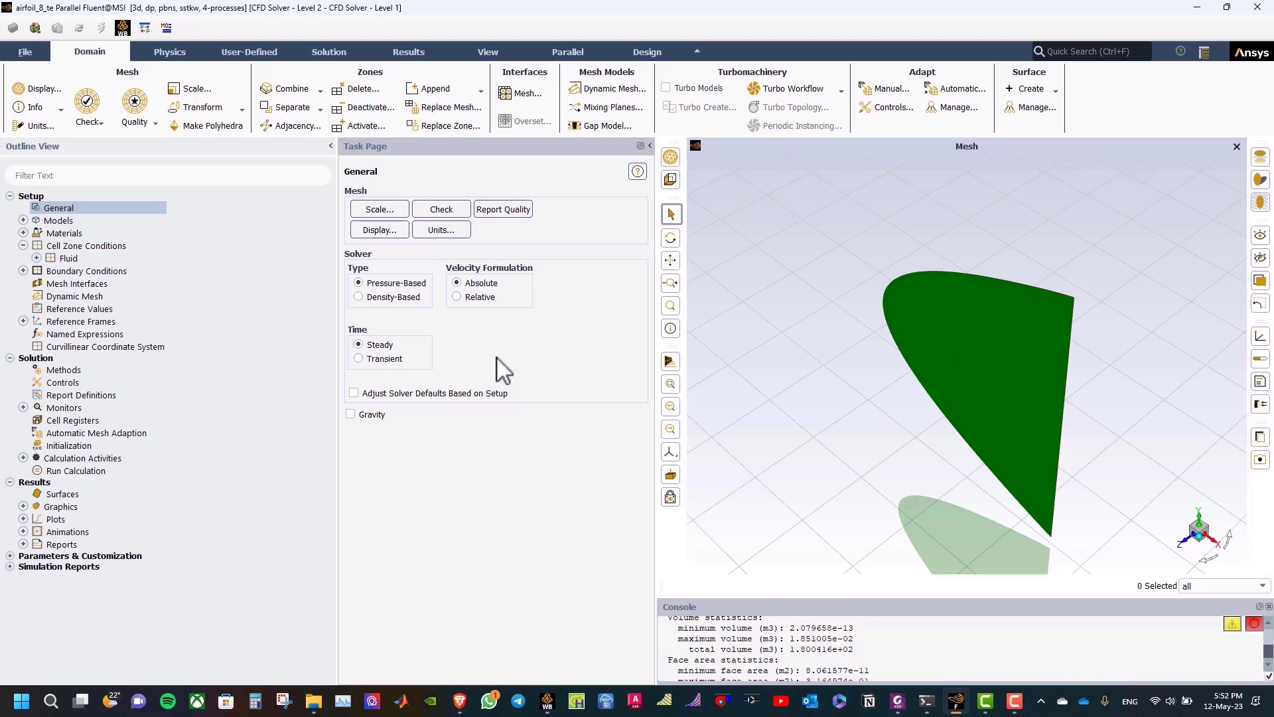
left_click(150, 125)
left_click(159, 138)
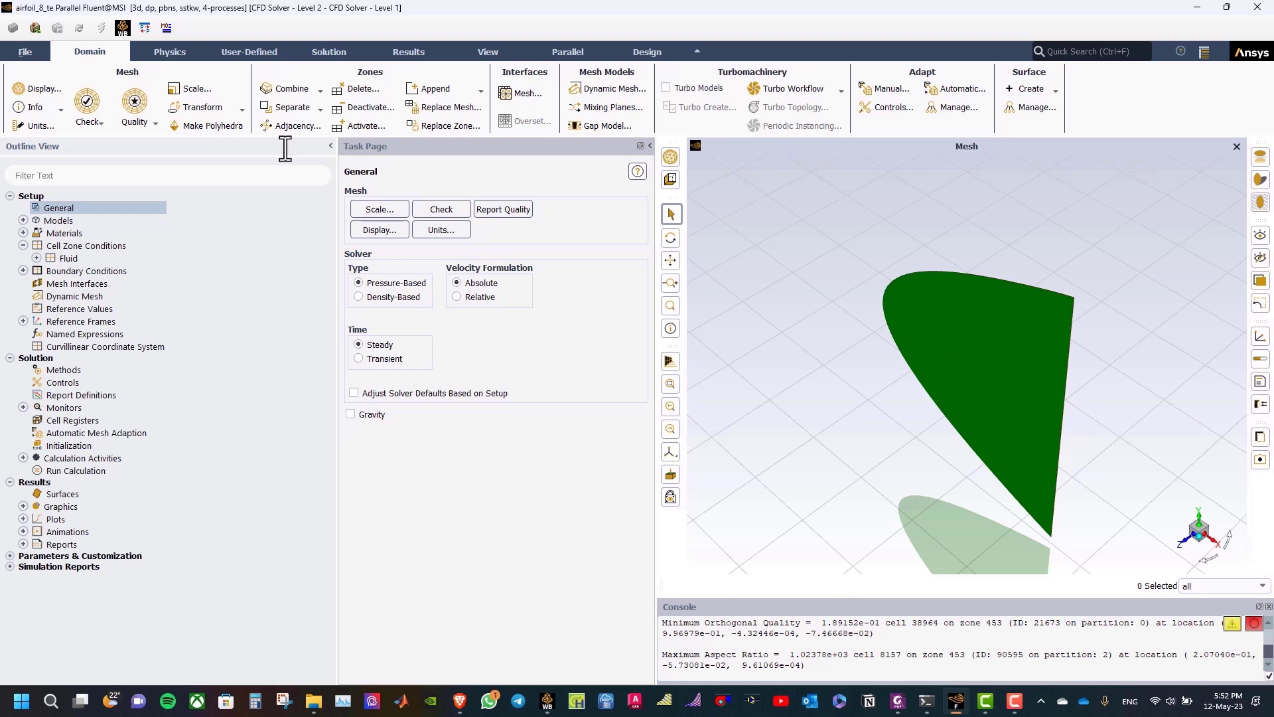
Enable the energy equation and set the operating pressure to 0 Pa
left_click(170, 52)
left_click(206, 109)
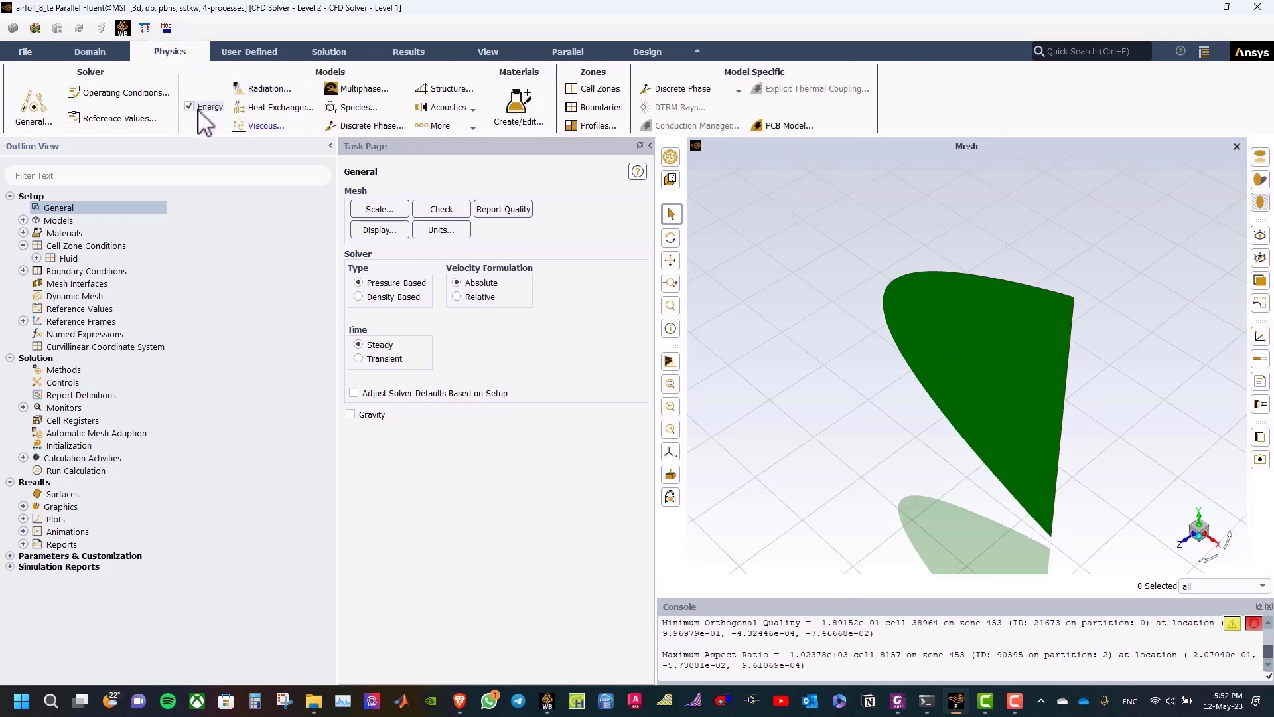
left_click(150, 99)
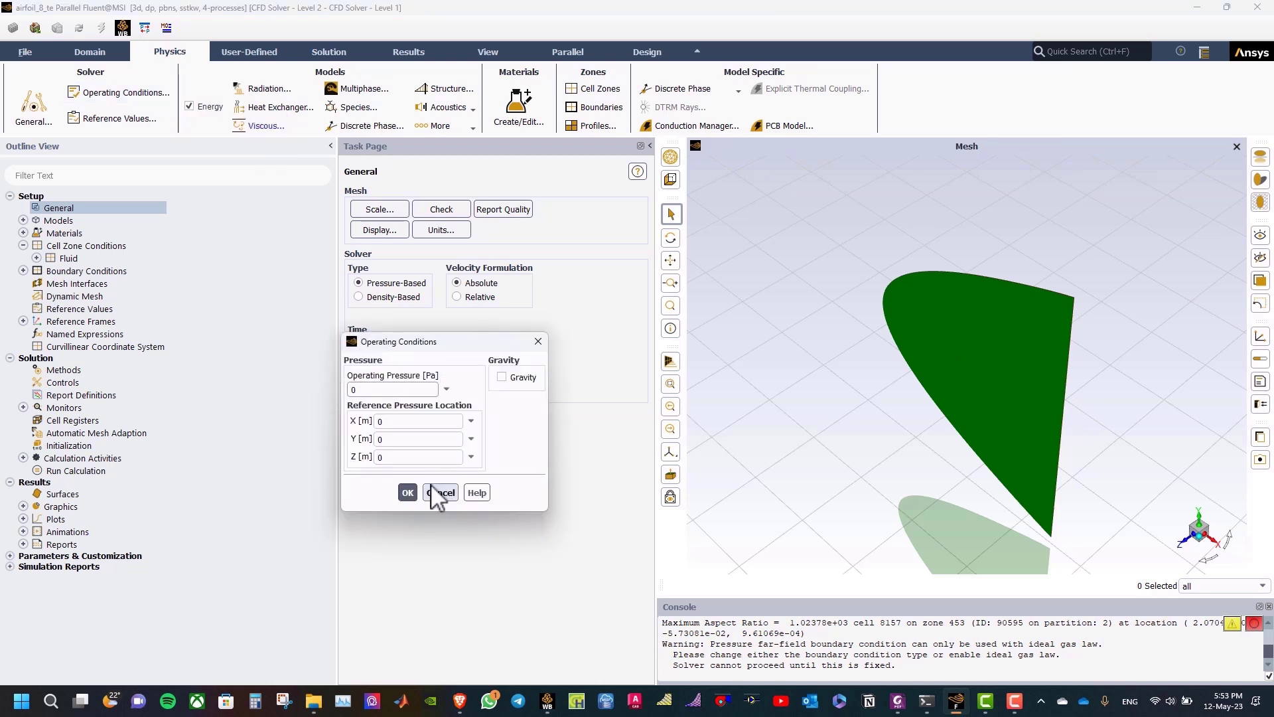
type("0")
left_click(408, 492)
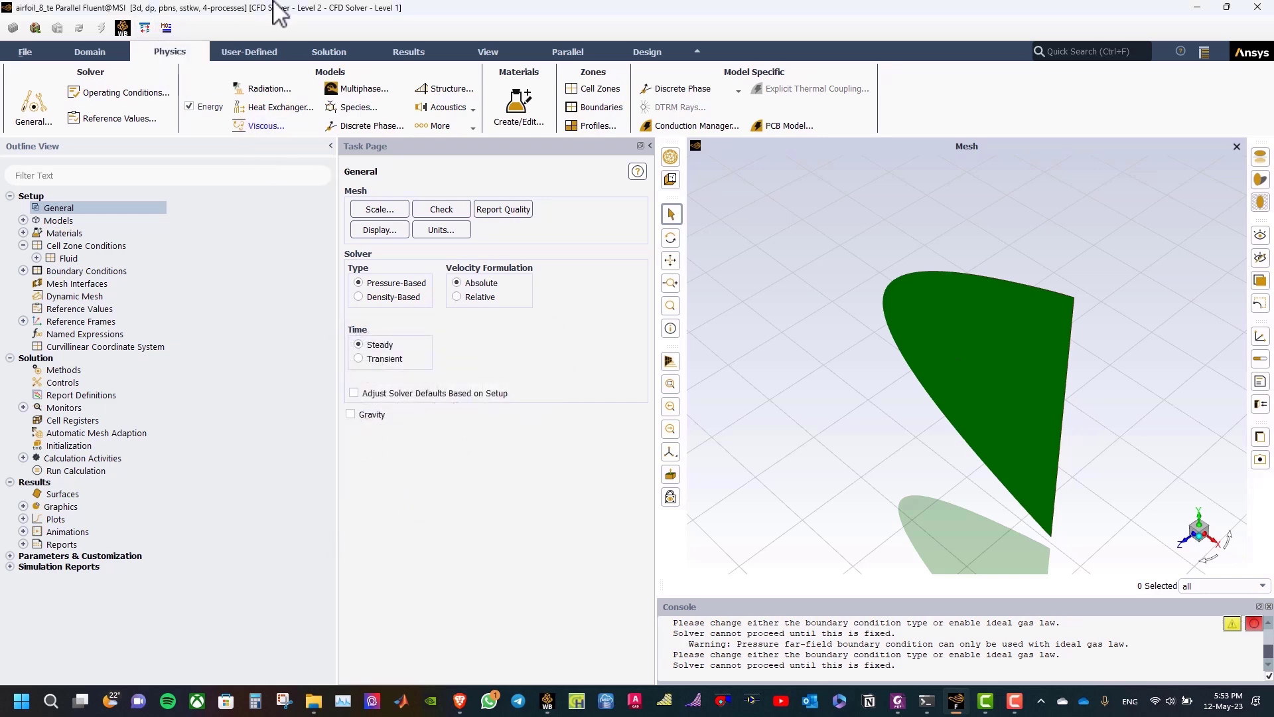
Keep the k-omega SST viscous model and accept it
left_click(255, 129)
left_click_drag(527, 110, 345, 152)
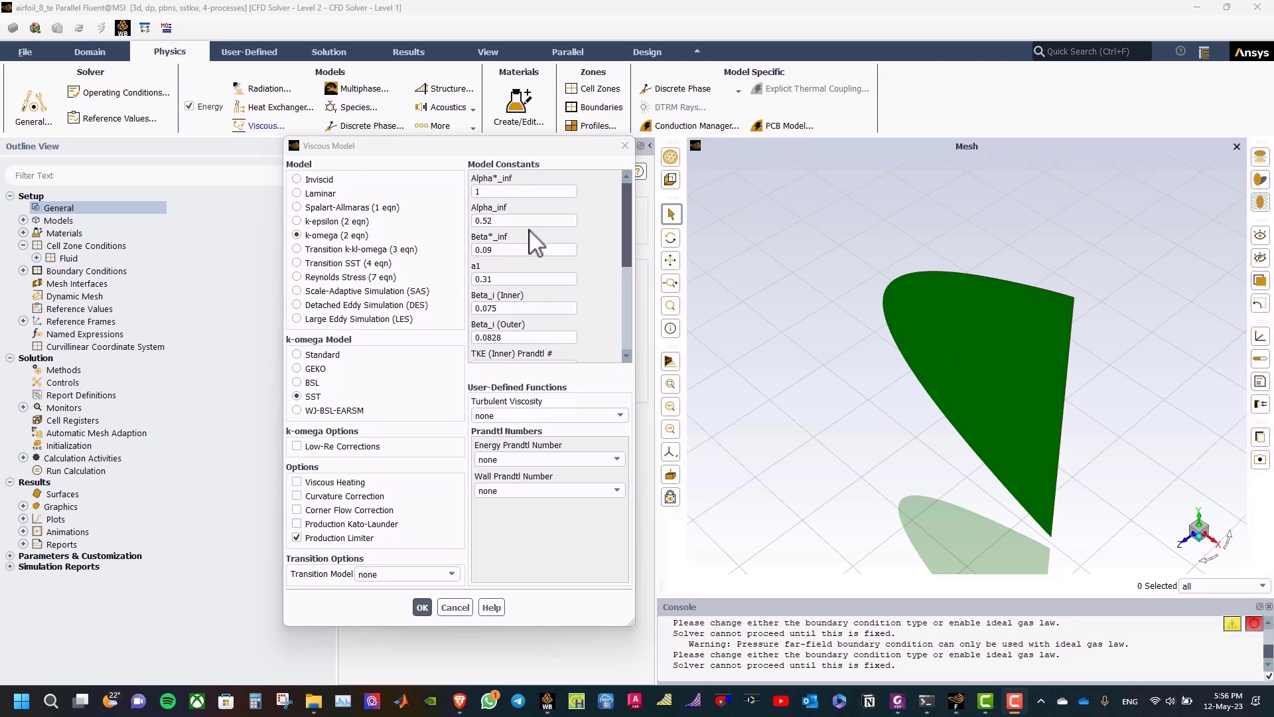
left_click(423, 607)
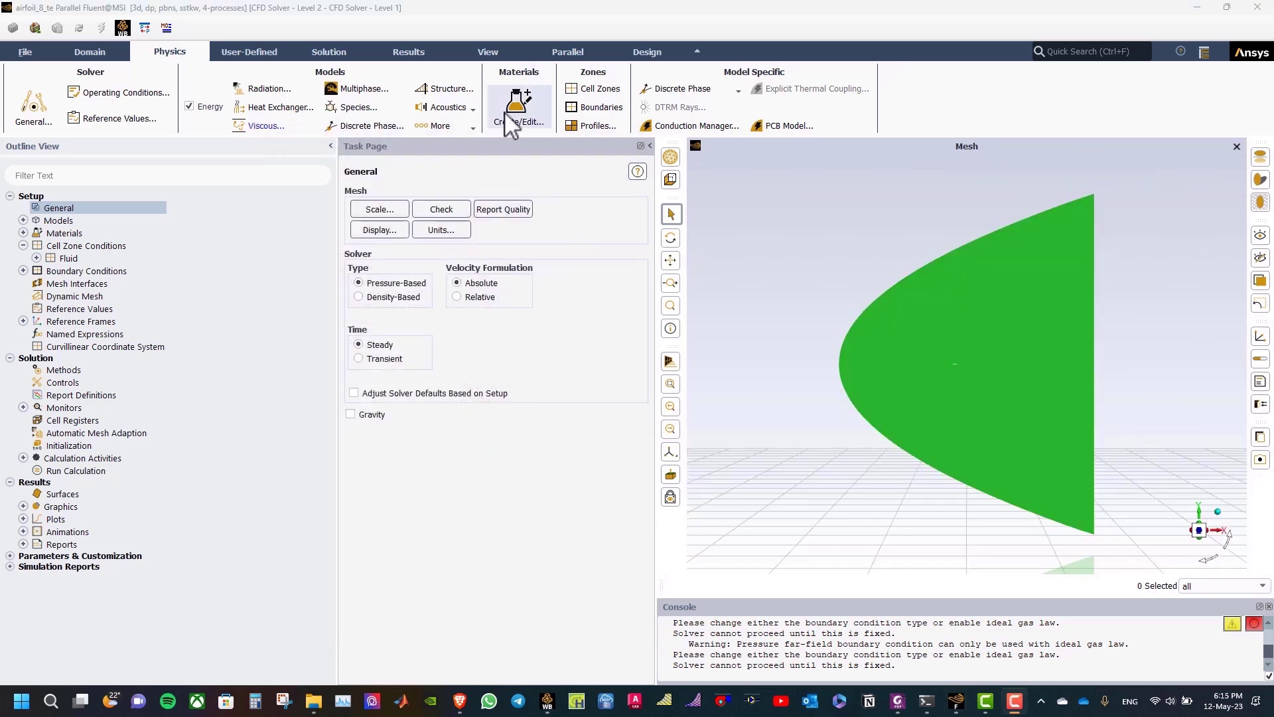
Set air density to ideal-gas and viscosity to three-coefficient Sutherland, then apply the change
left_click(506, 114)
left_click_drag(521, 171, 319, 172)
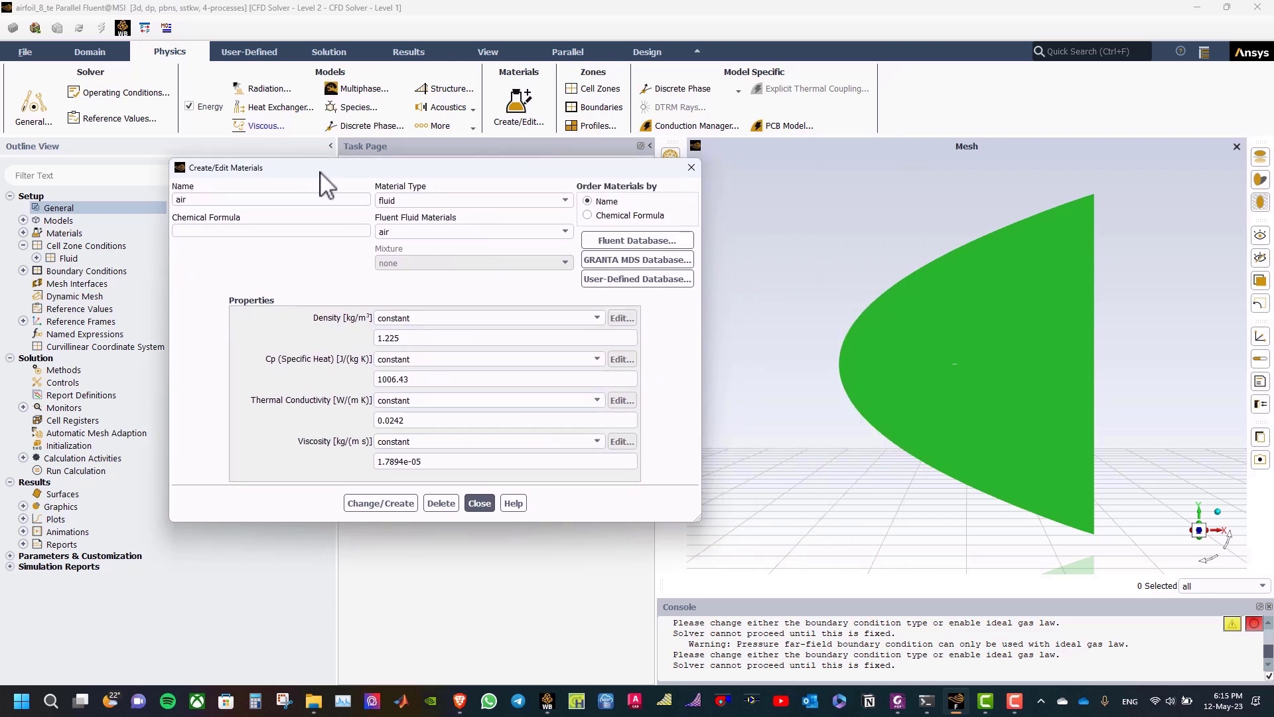
left_click(485, 318)
left_click(411, 342)
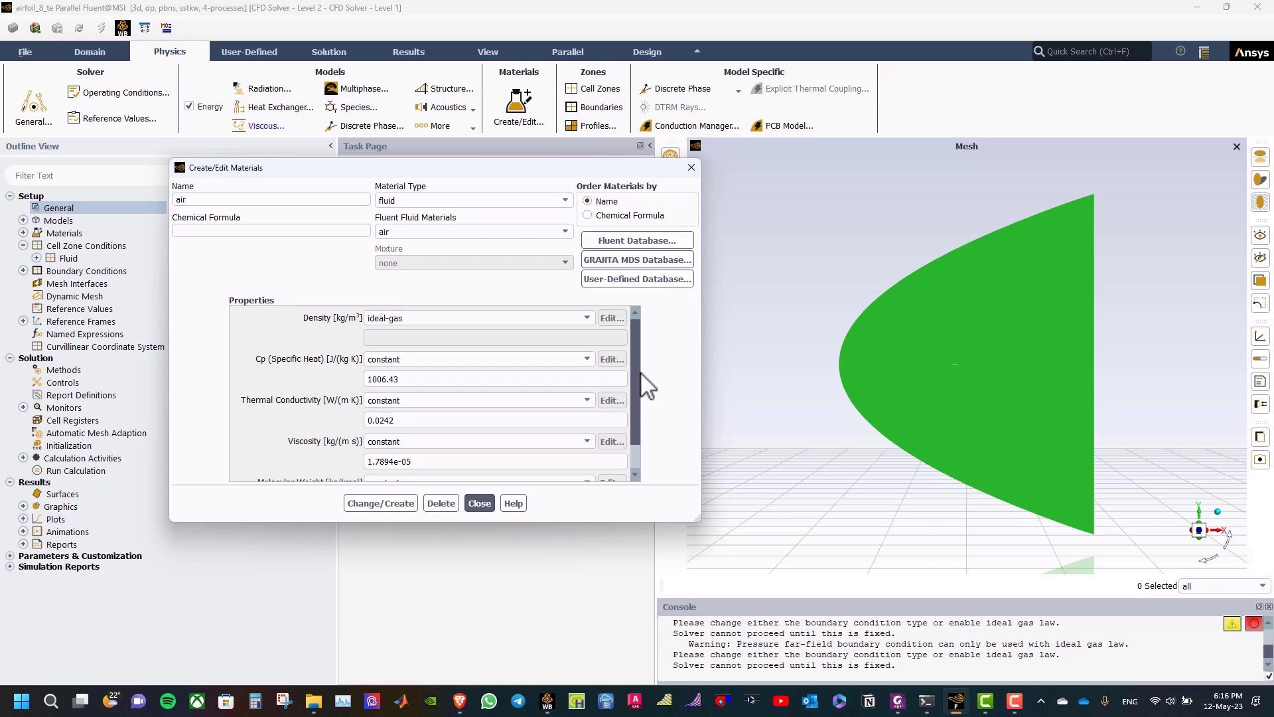
scroll(641, 388, "down", 1)
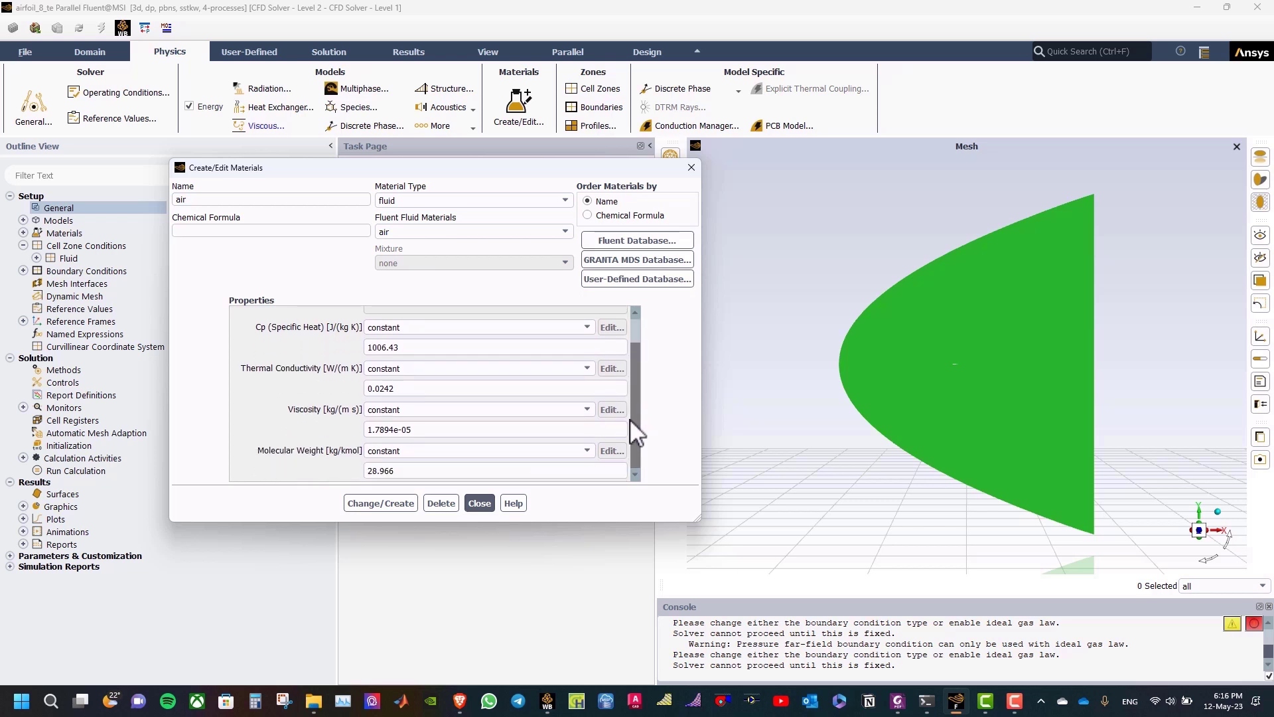
left_click(588, 413)
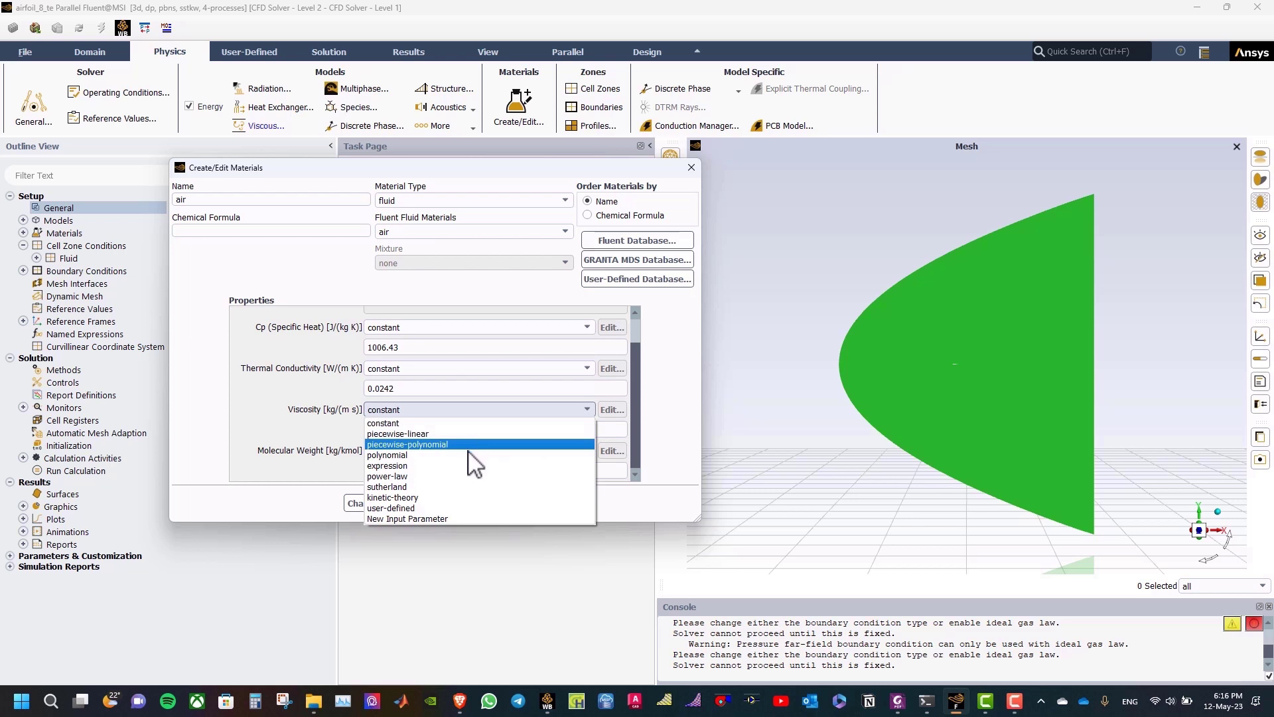
left_click(456, 486)
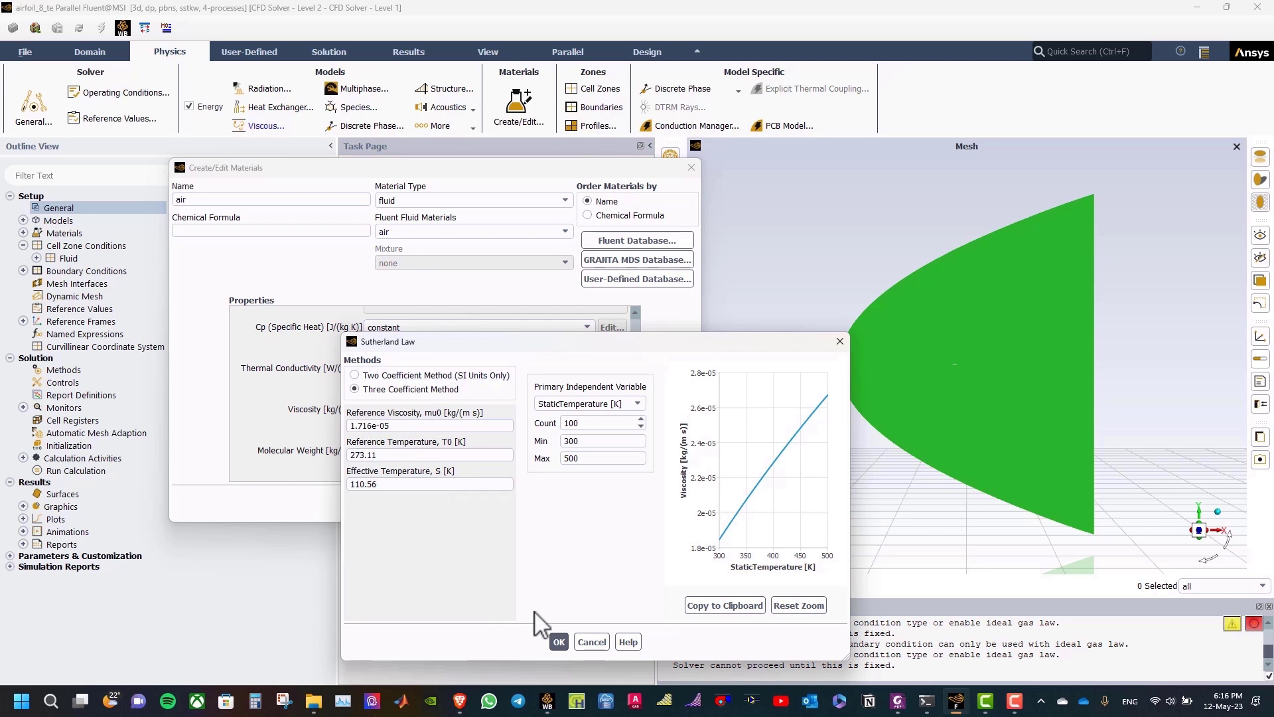
left_click(560, 640)
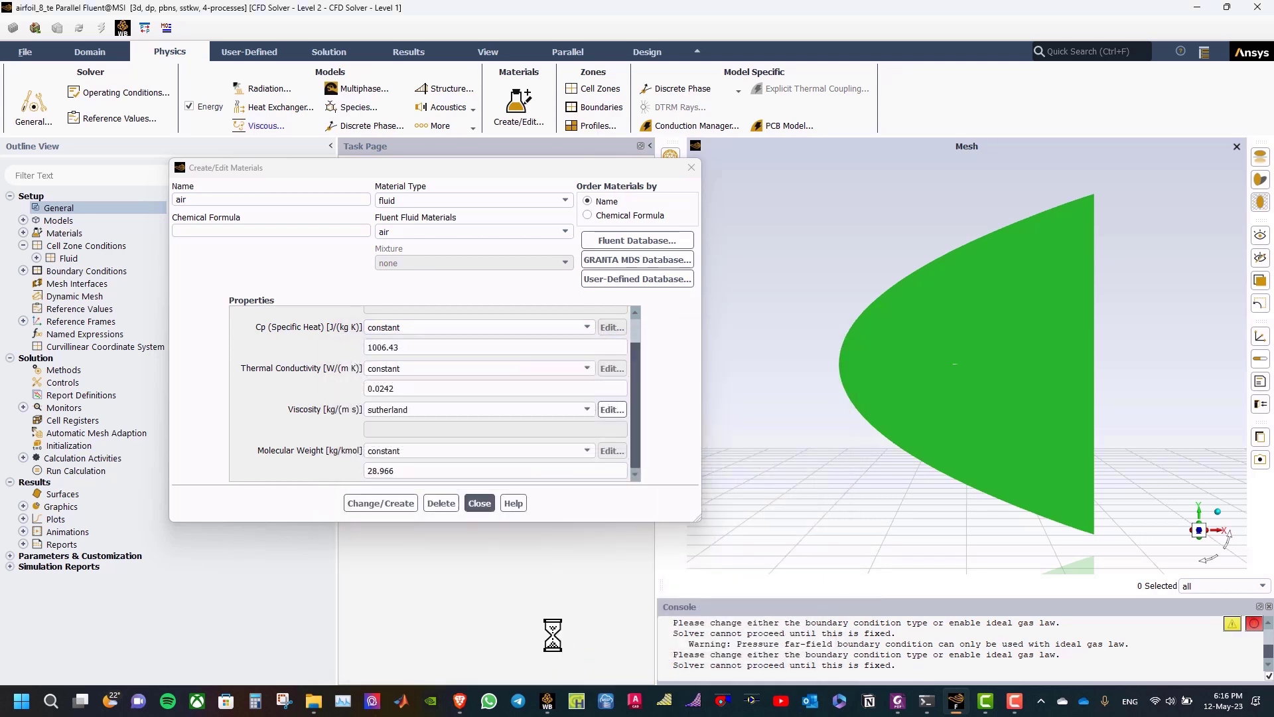
left_click(381, 504)
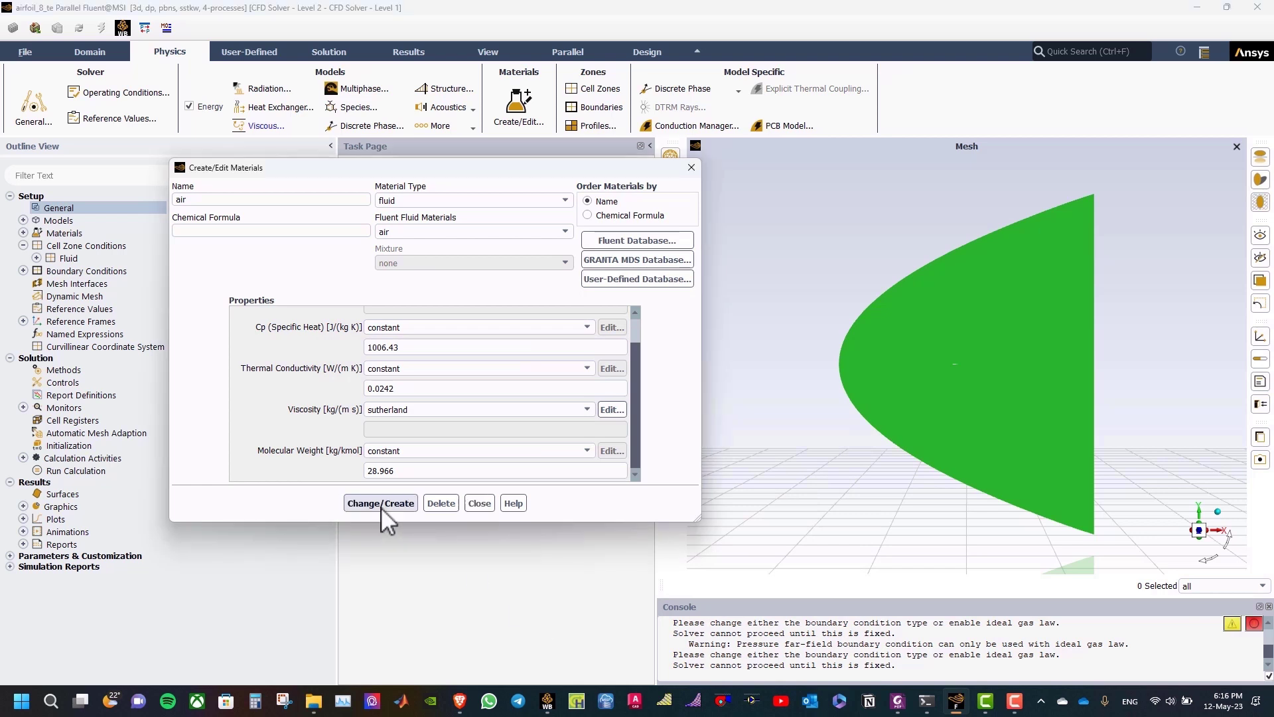
Set the farfield to Mach 0.7 with flow direction components 0.99978 and 0.02079
left_click(478, 508)
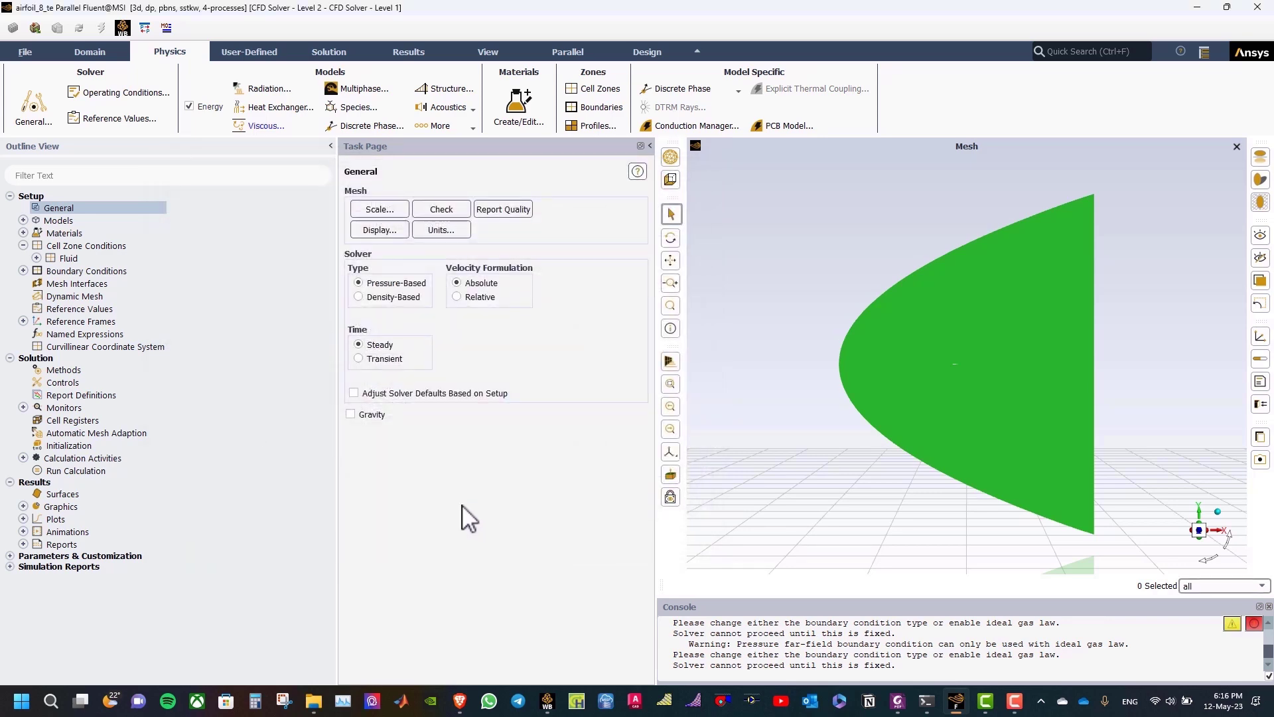
double_click(123, 271)
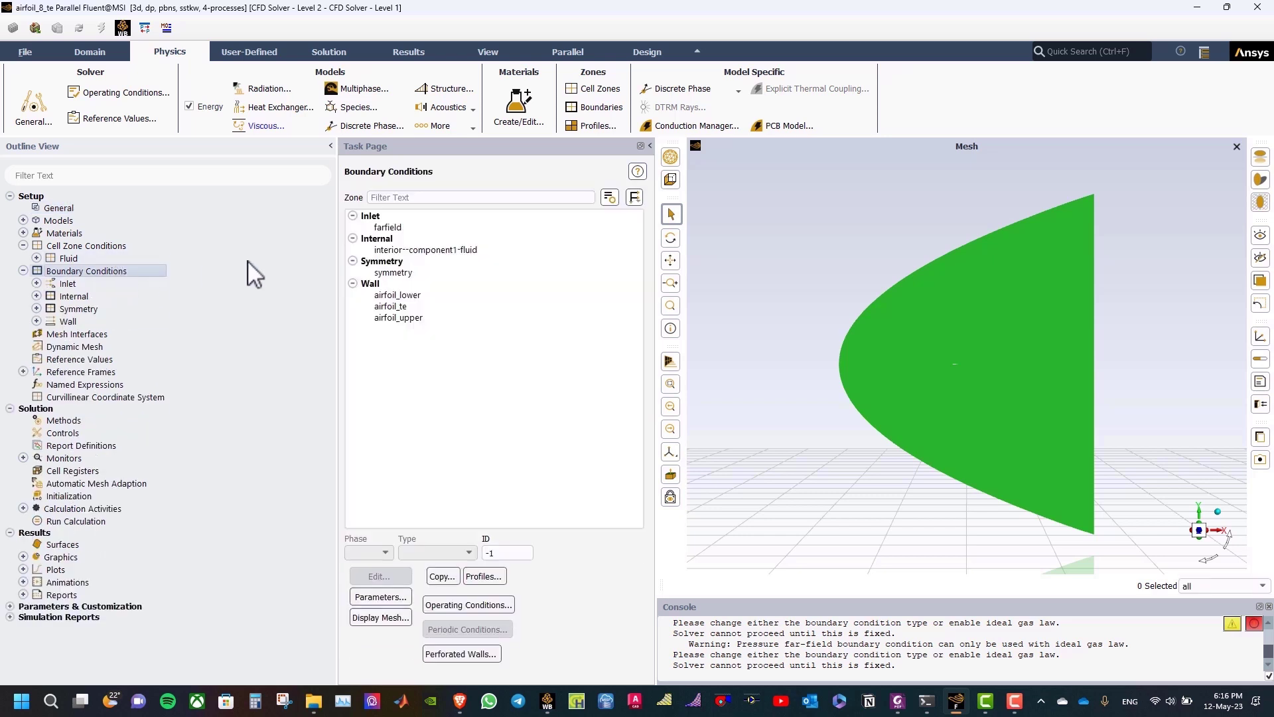
left_click(415, 227)
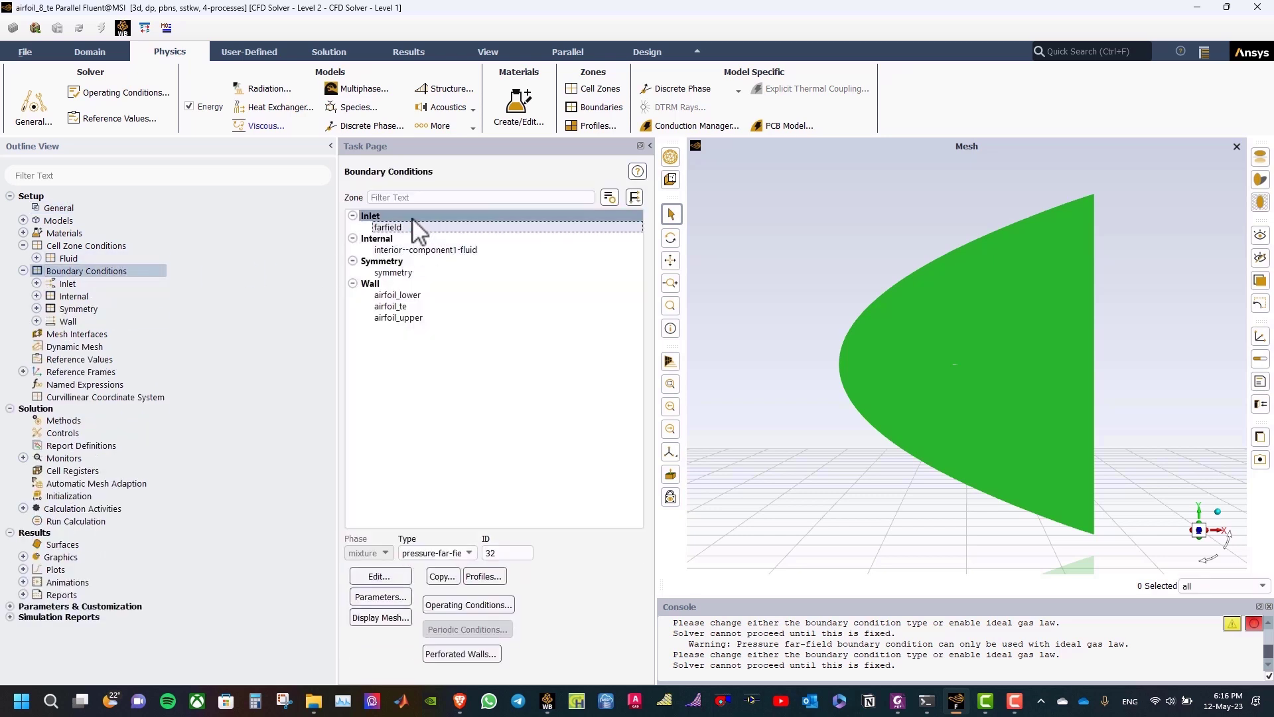
left_click(378, 576)
left_click_drag(461, 346, 476, 252)
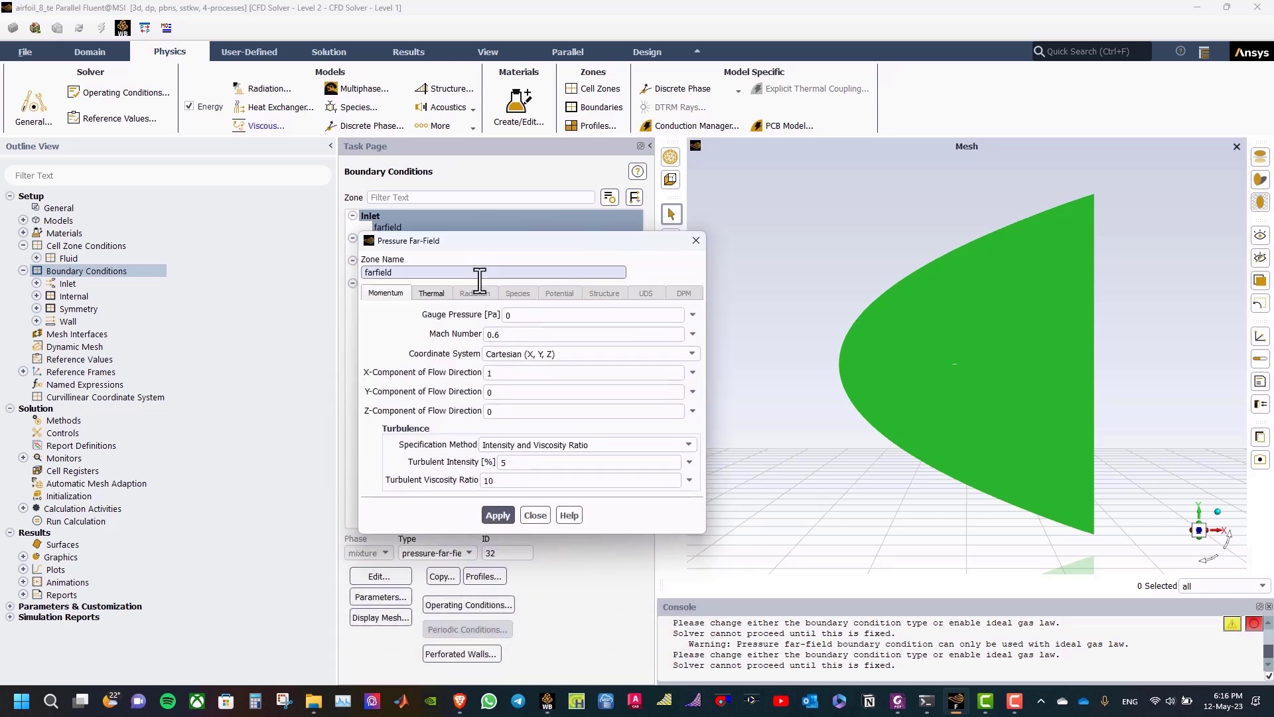
double_click(496, 334)
type("0.7")
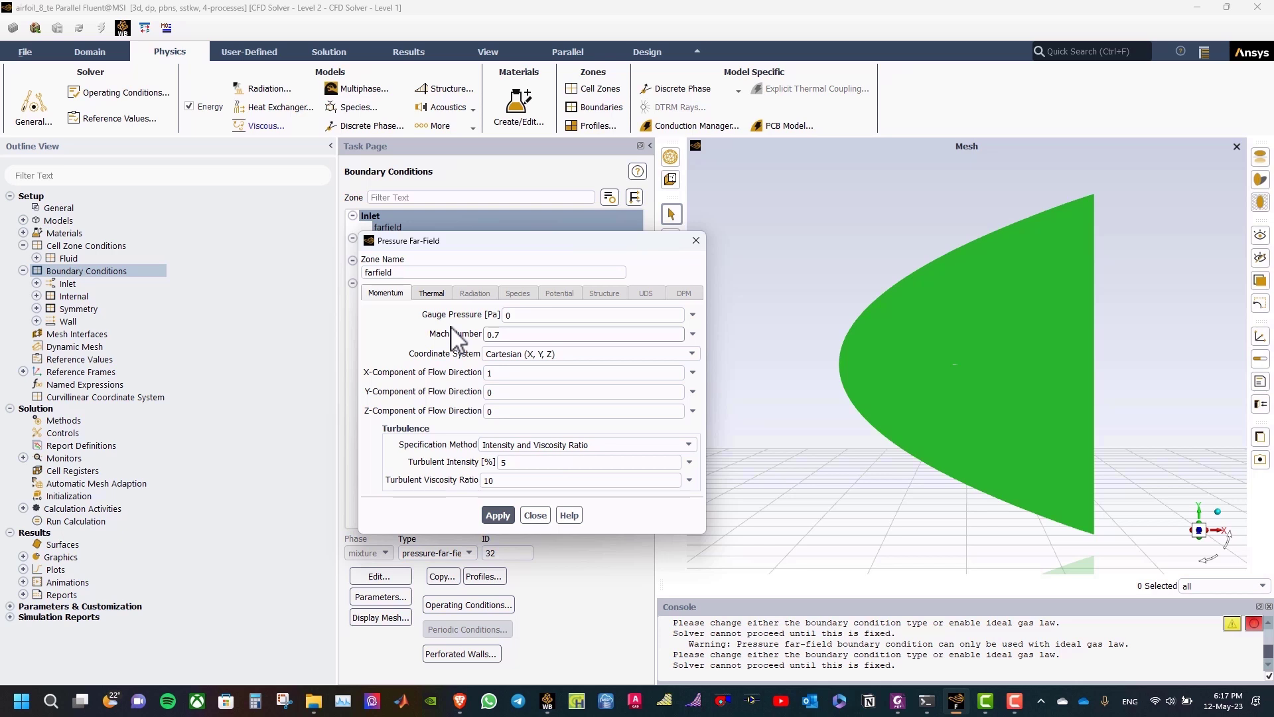
left_click(508, 375)
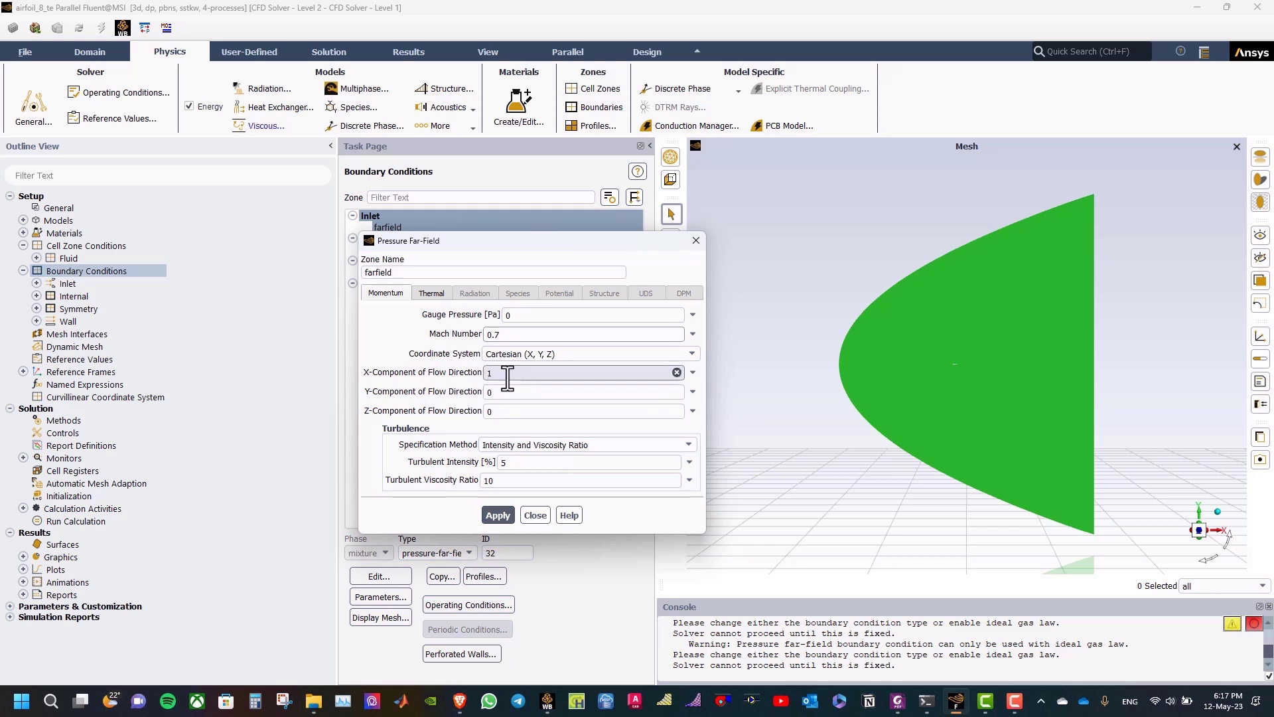
key("BackSpace")
type("0.99978")
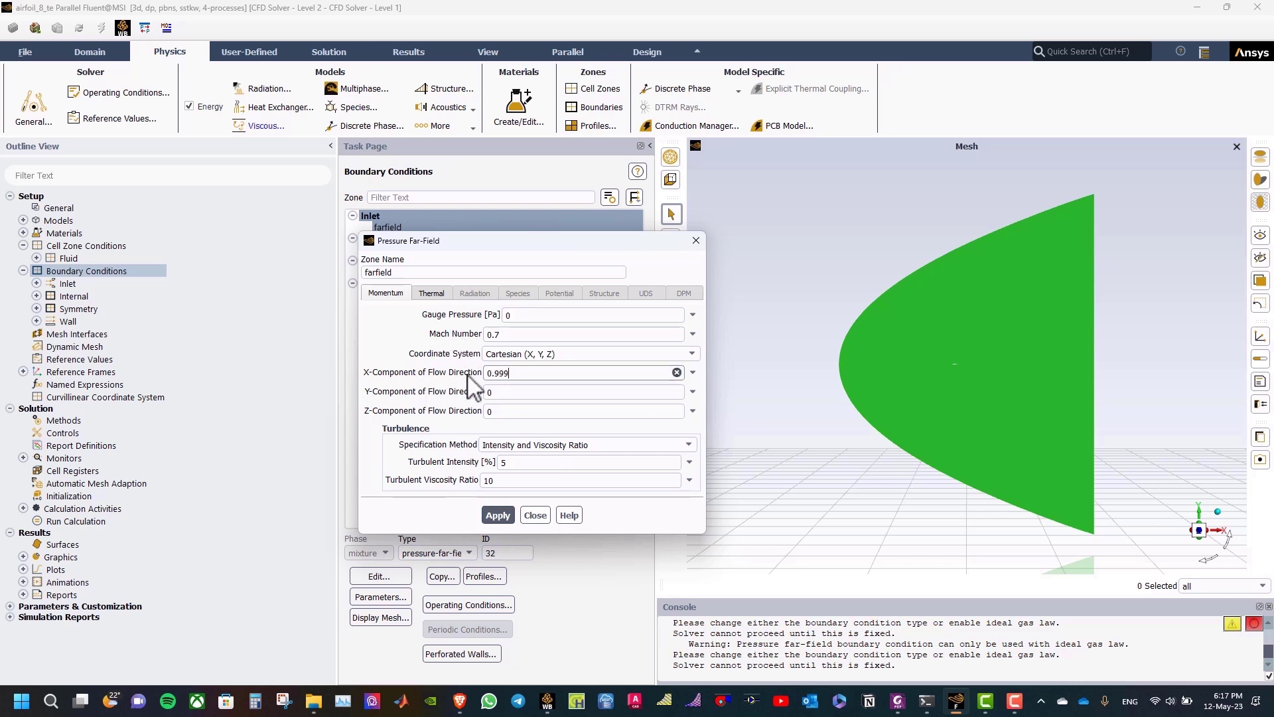
left_click(482, 391)
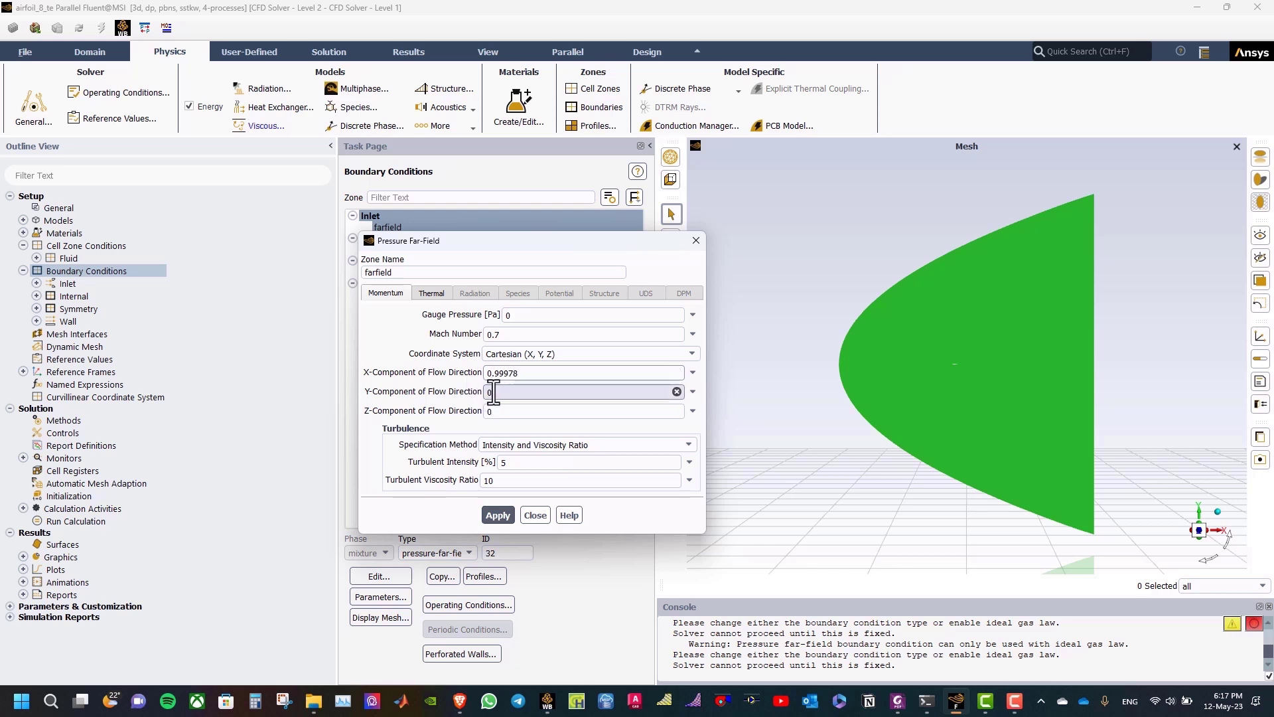
type(".02079")
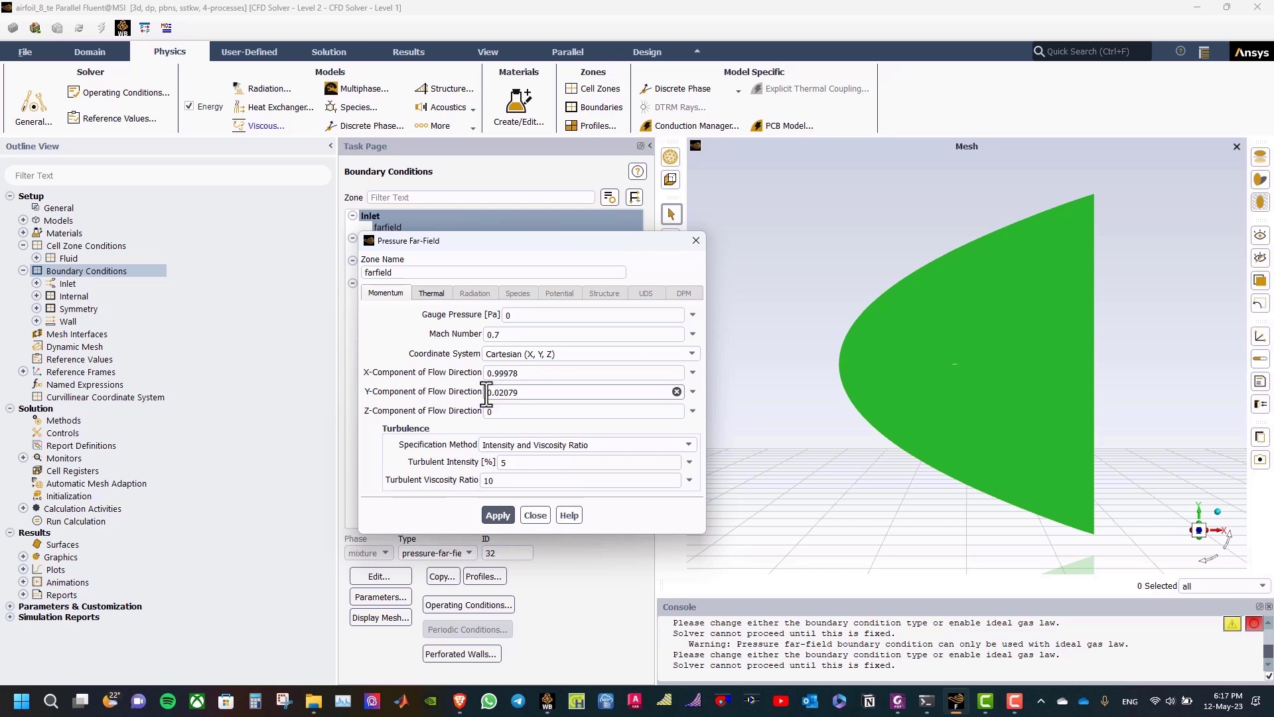
Give the farfield 1% turbulent intensity, viscosity ratio 1, 73048 Pa gauge pressure and 283.24 K, then apply
double_click(541, 461)
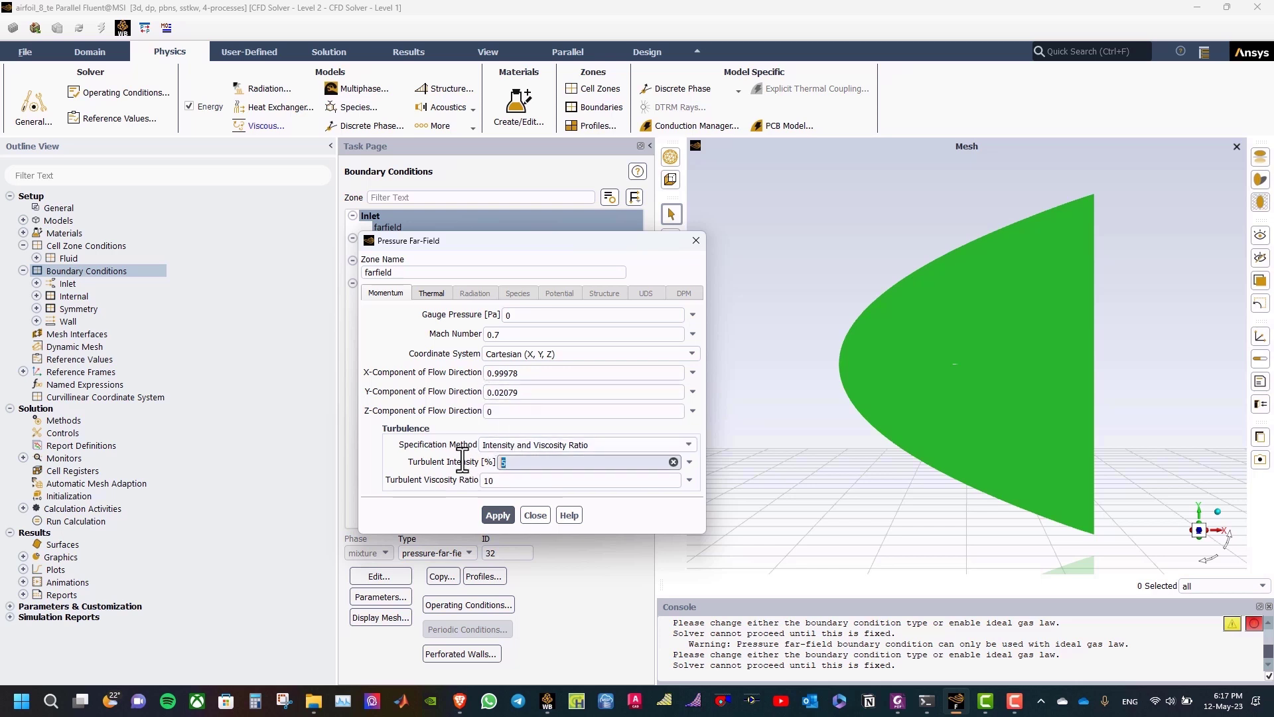
type("1")
double_click(504, 479)
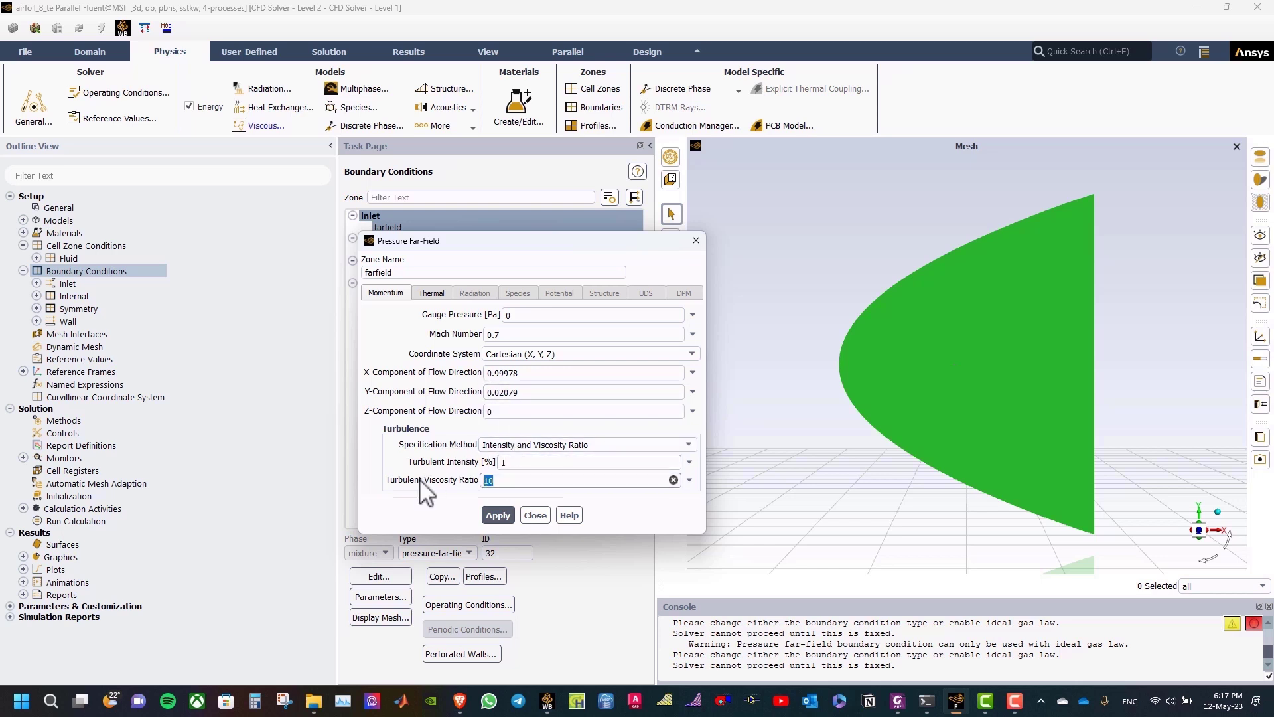
type("1")
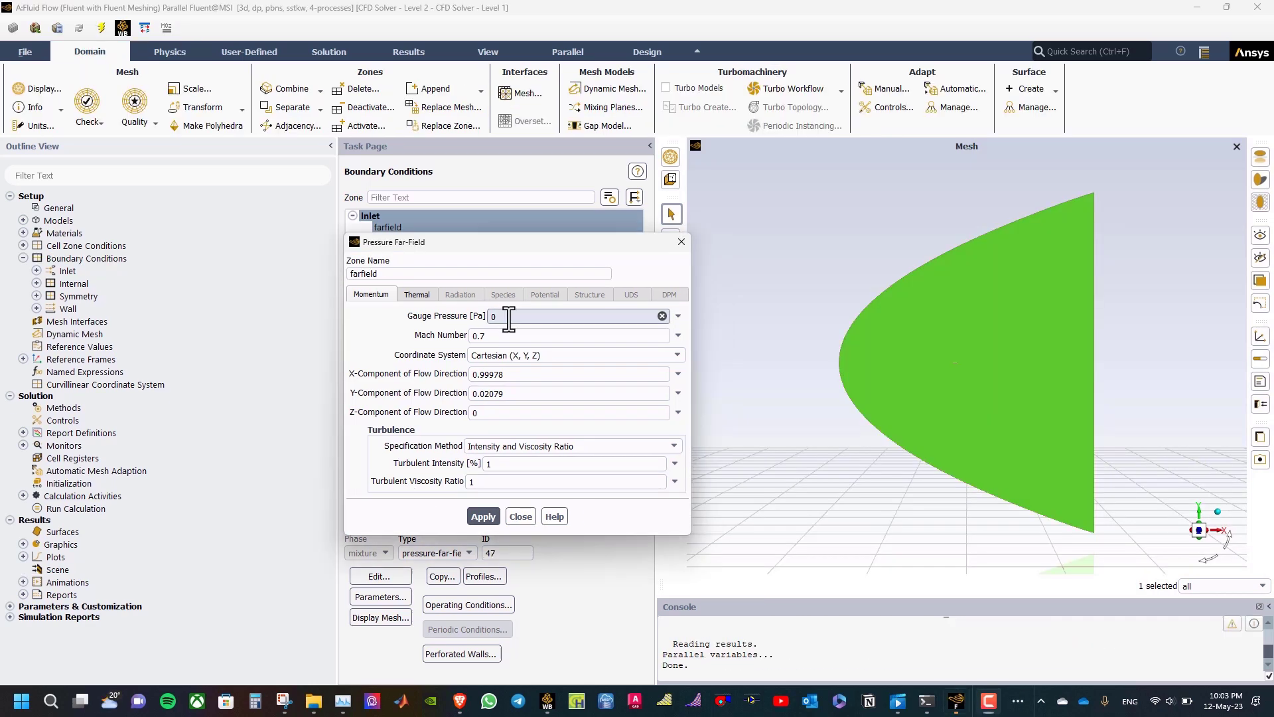
left_click_drag(502, 315, 482, 319)
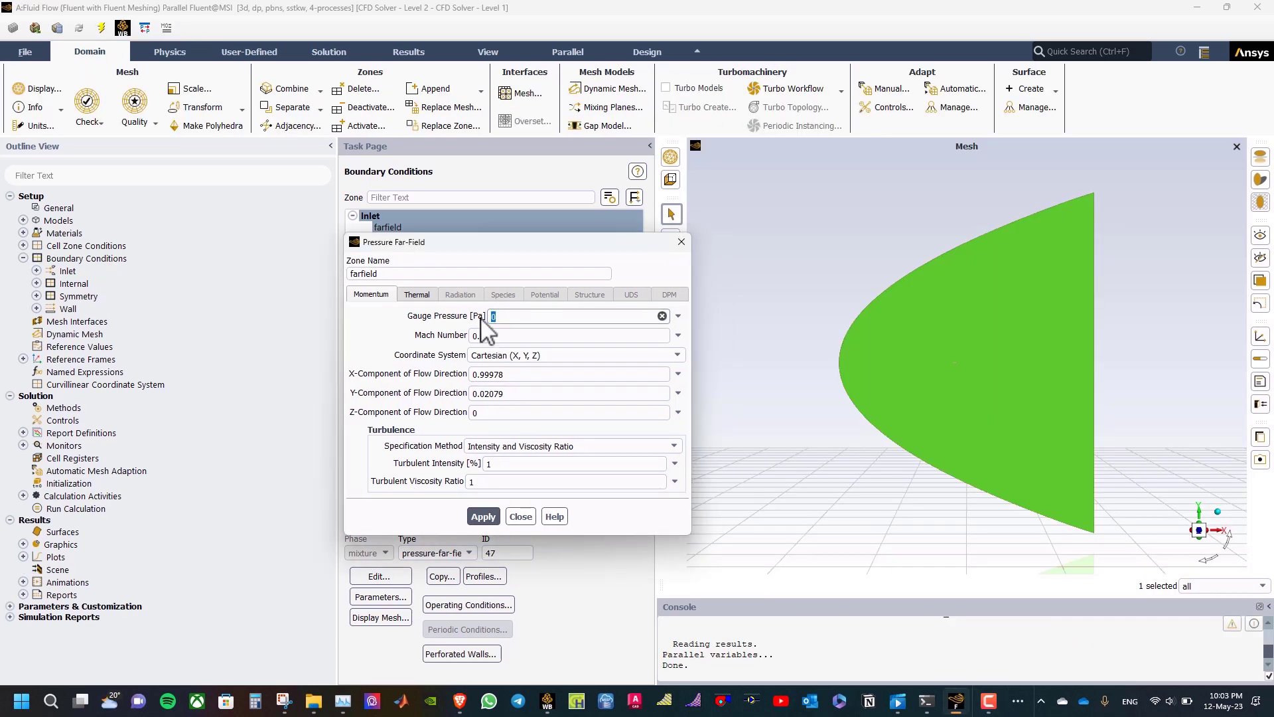
type("73048")
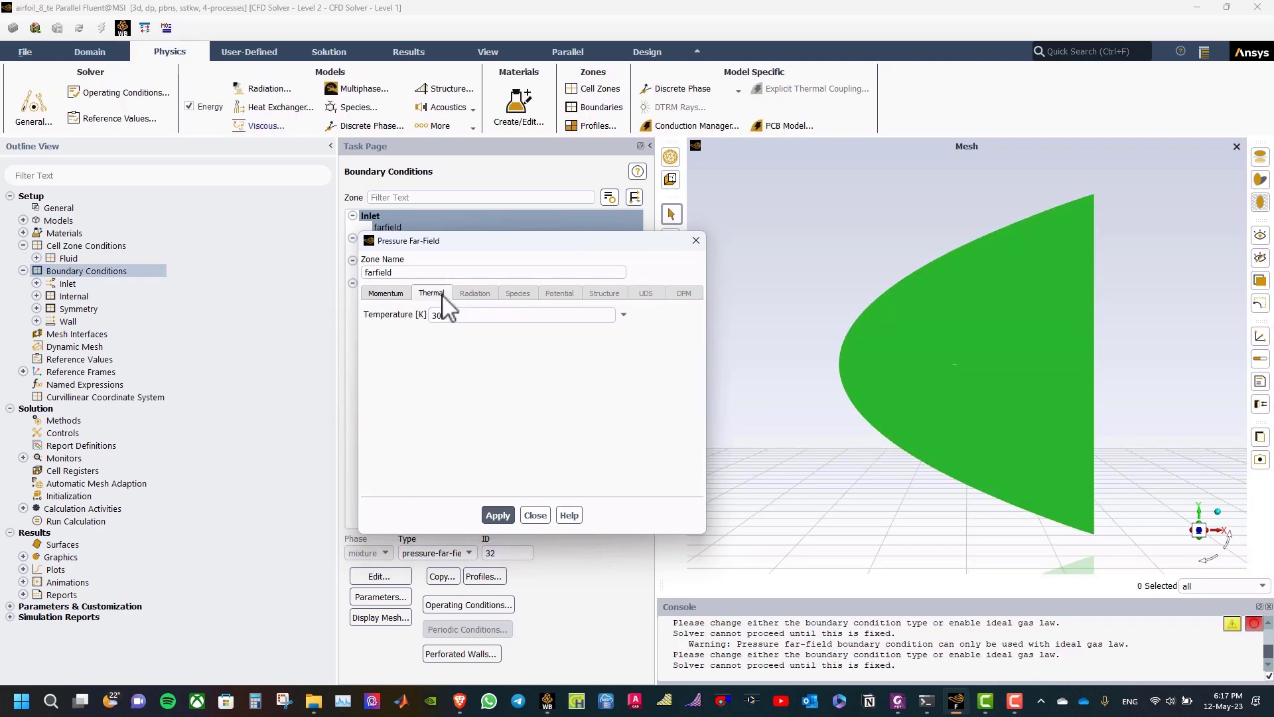
double_click(466, 315)
type("283.24")
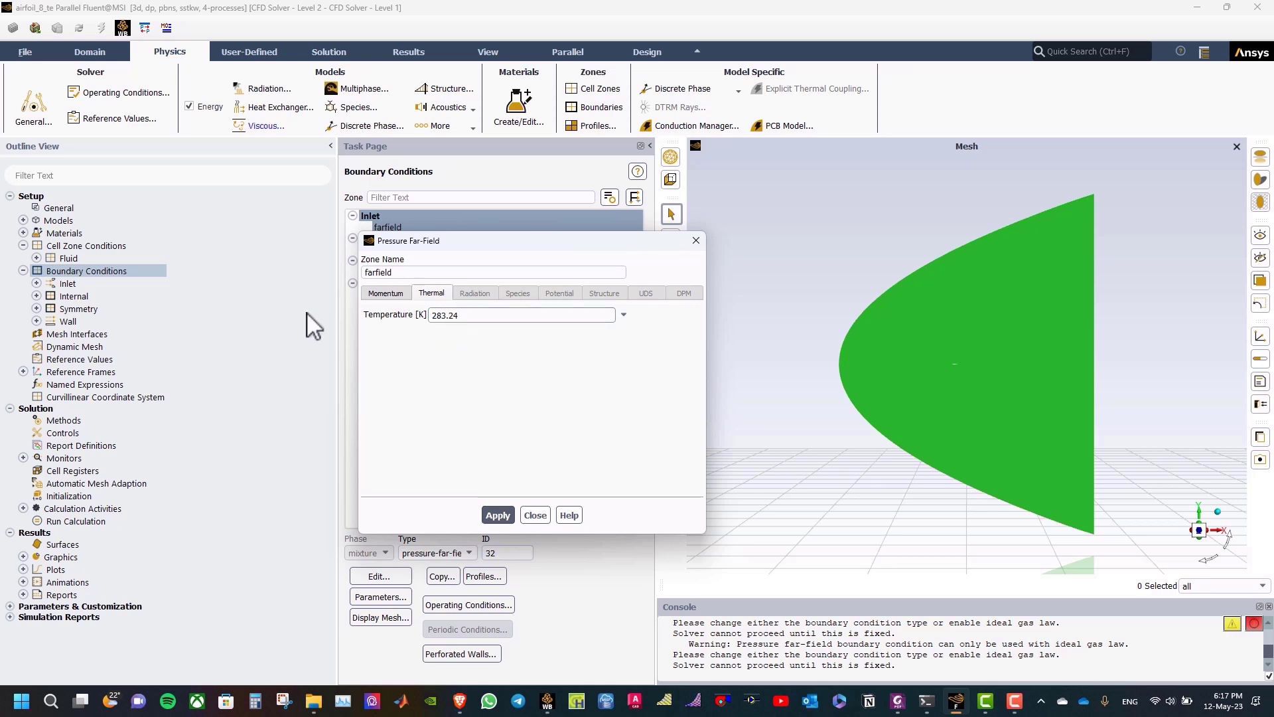
left_click(498, 513)
left_click(534, 513)
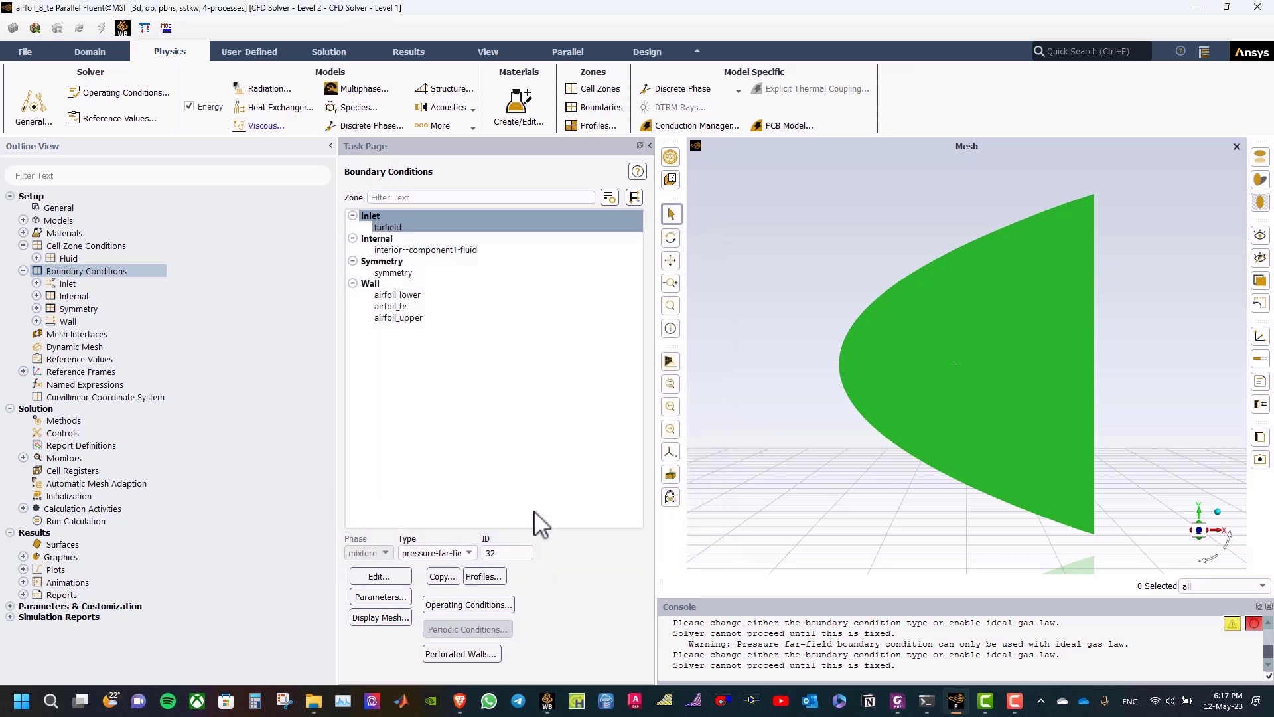
Tick High Order Term Relaxation in Solution Methods, keeping the Coupled second-order scheme
left_click(66, 420)
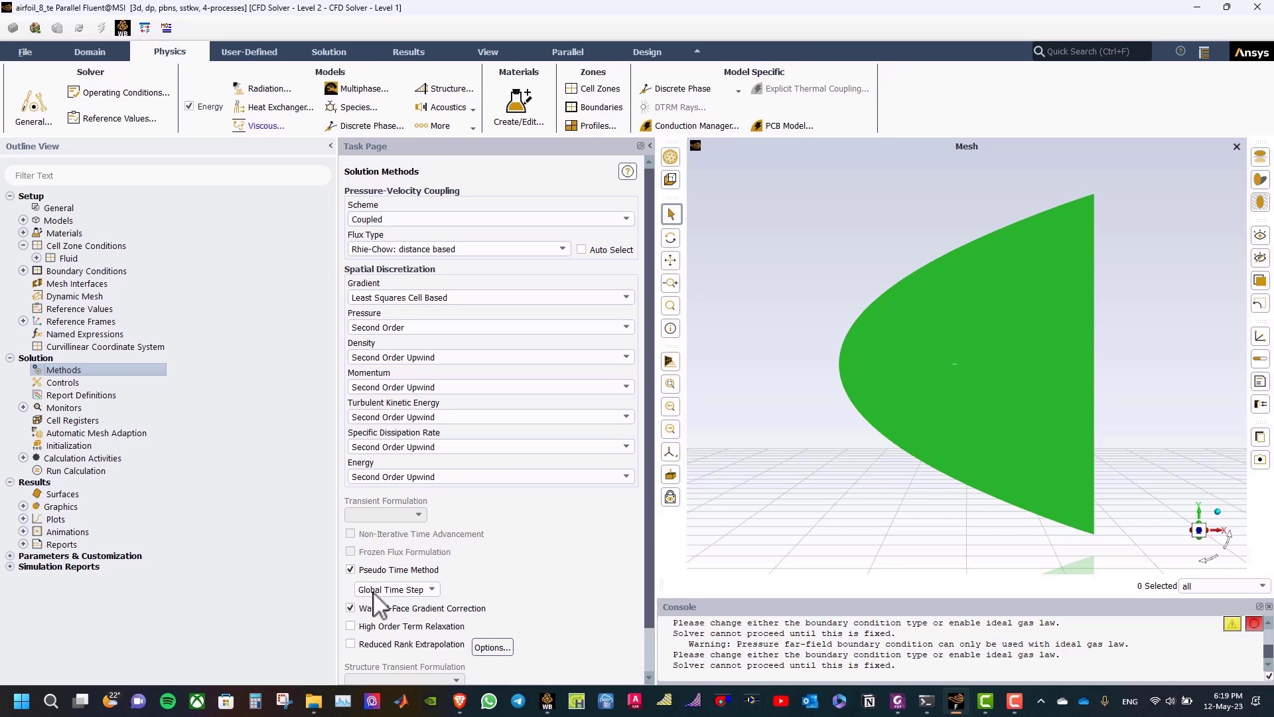
left_click(351, 627)
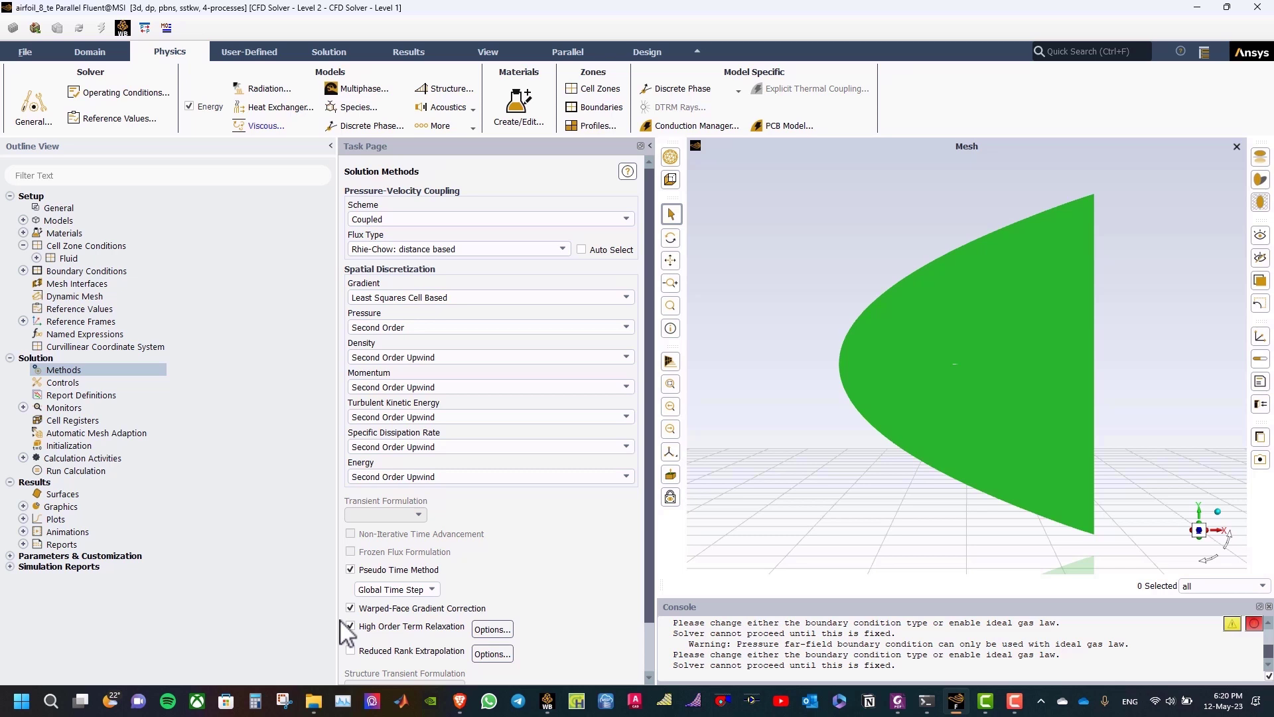
scroll(401, 513, "down", 1)
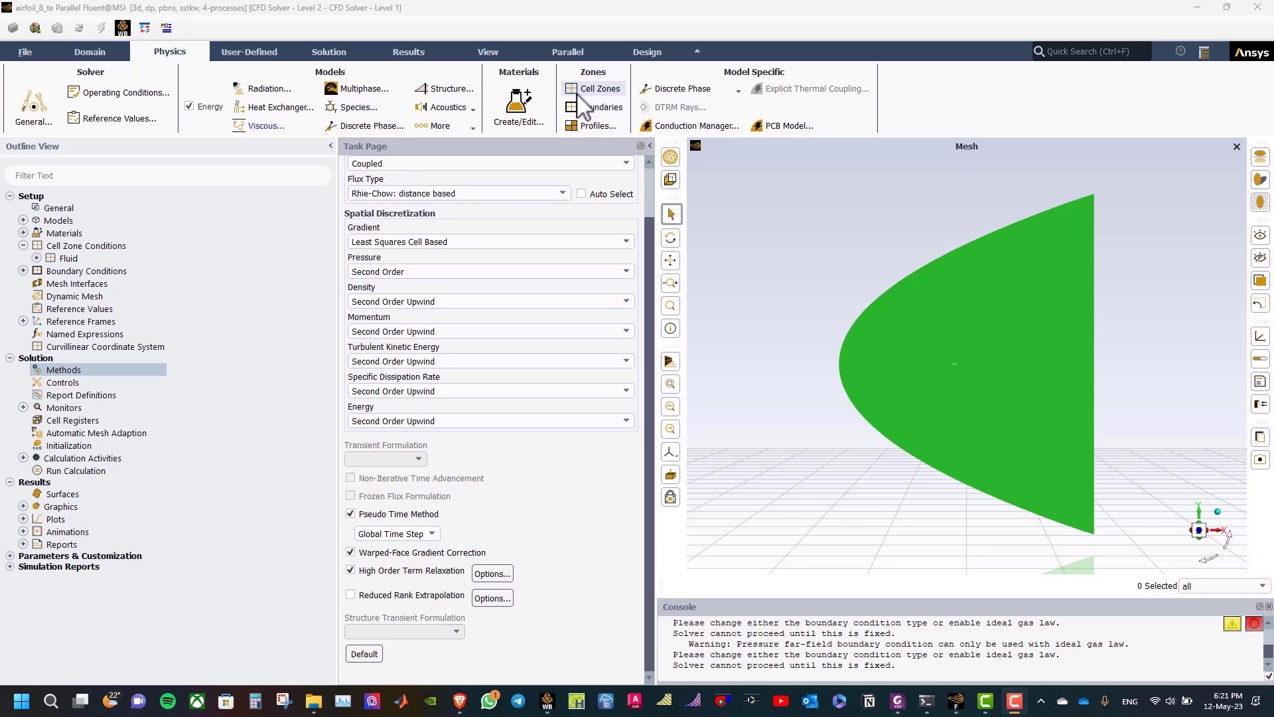
Start a new drag report named cd-report on airfoil_lower and airfoil_upper
left_click(330, 53)
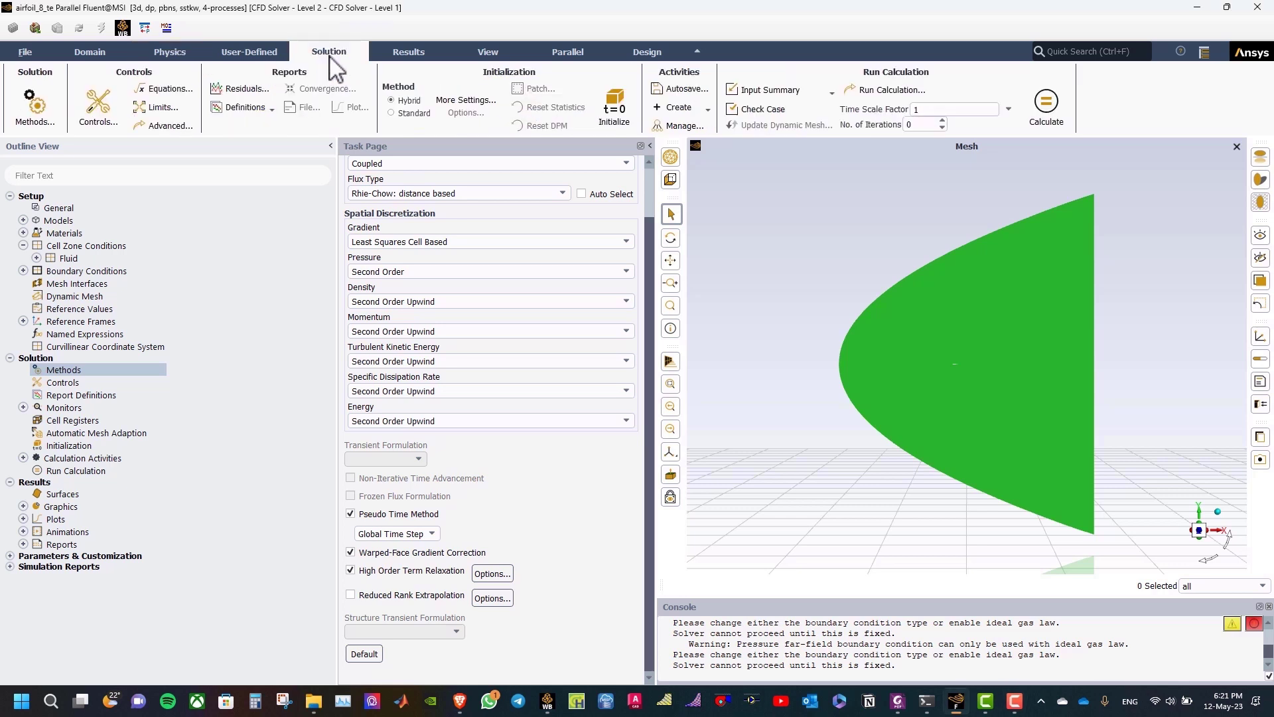
left_click(271, 108)
mouse_move(239, 146)
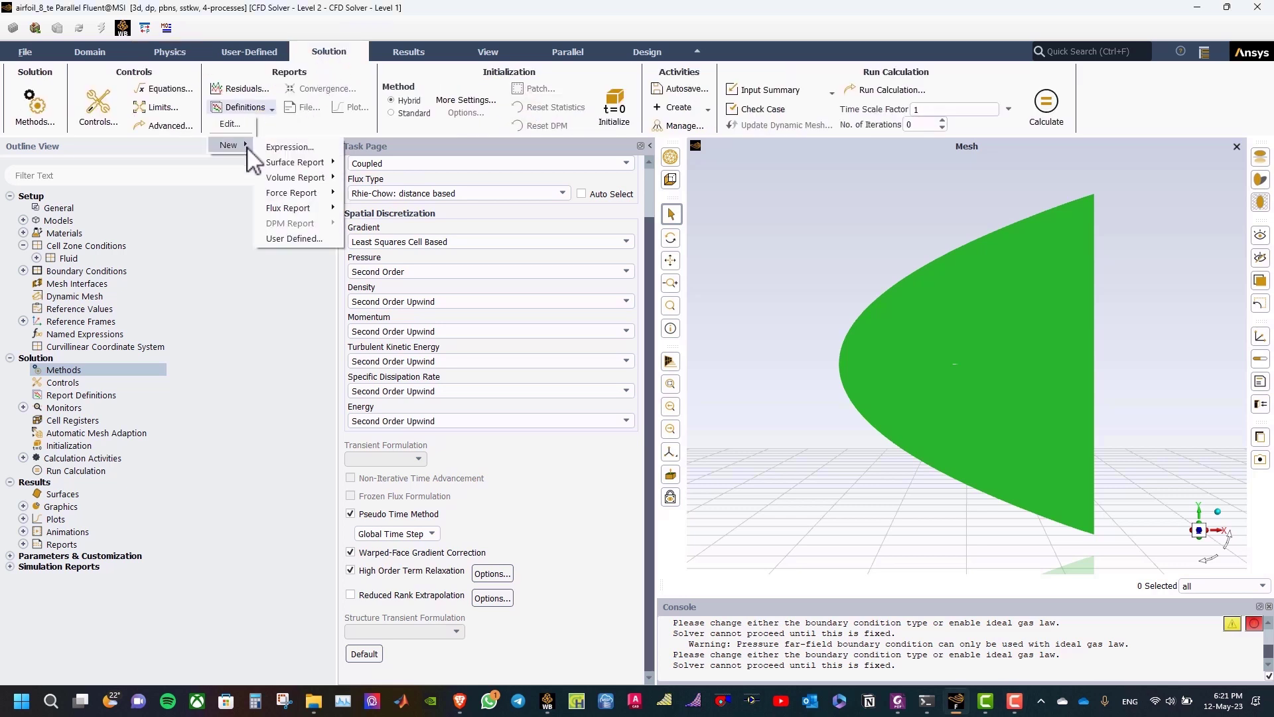
mouse_move(298, 194)
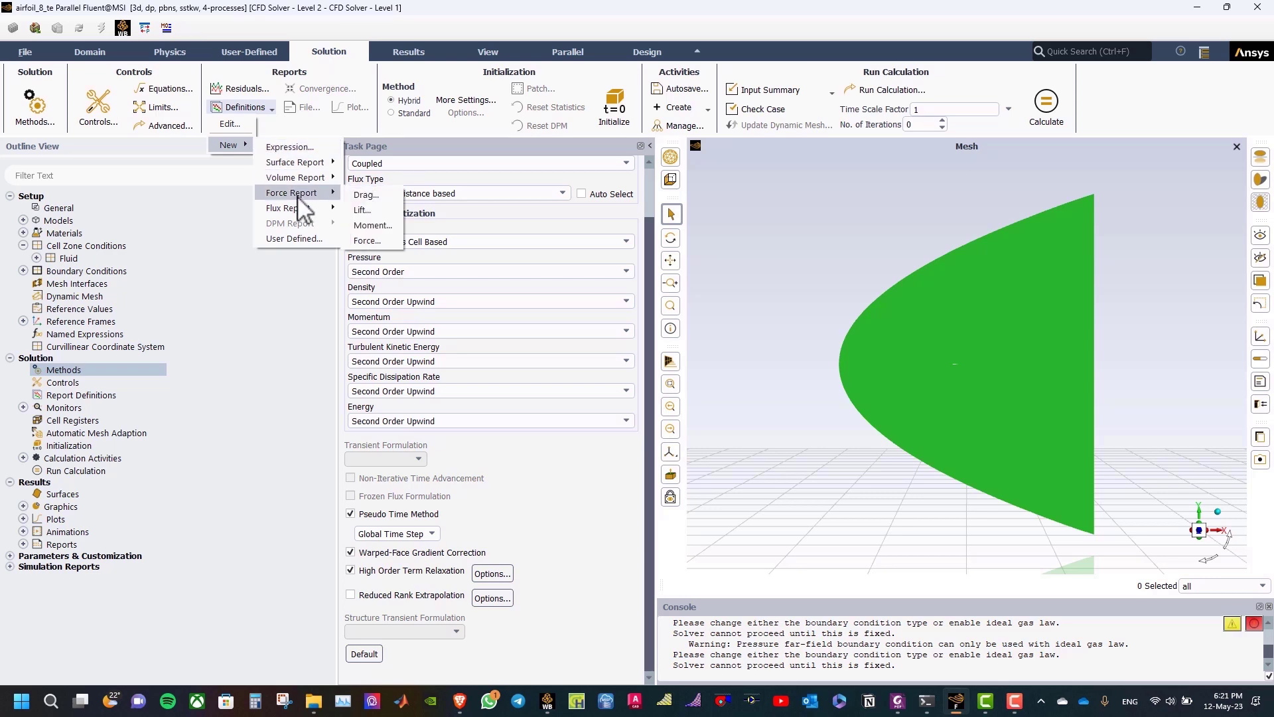
left_click(350, 194)
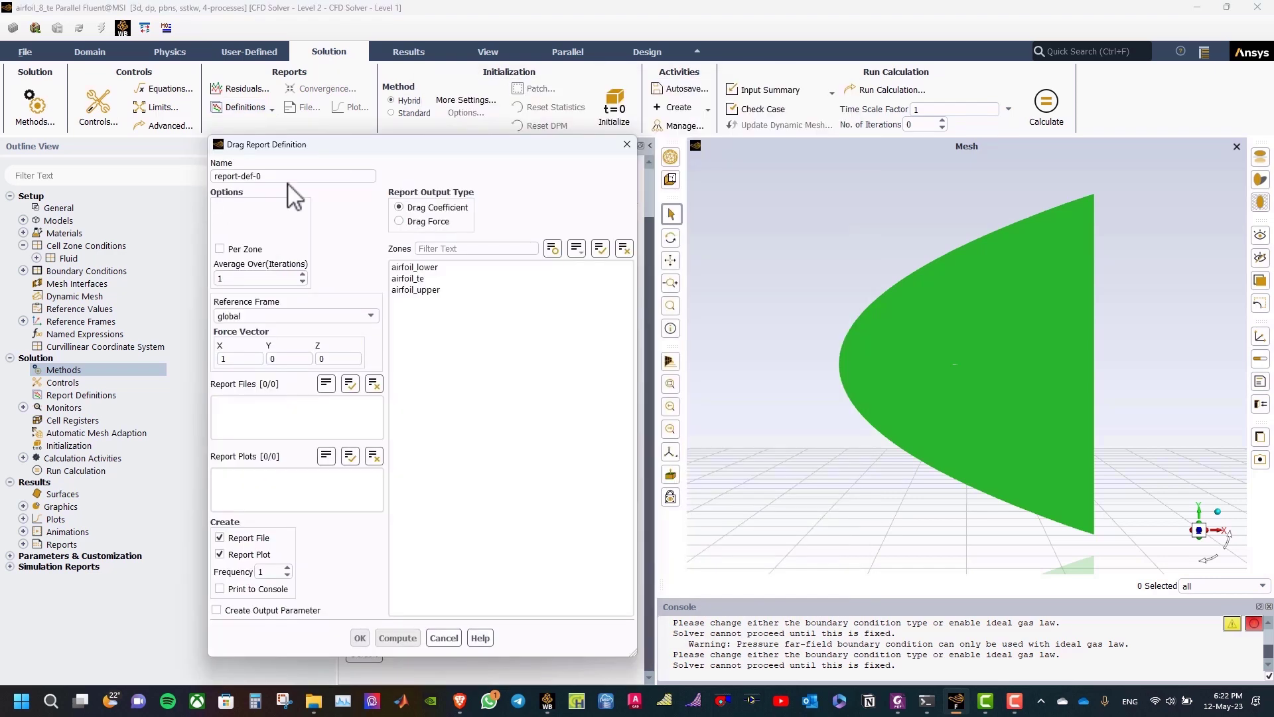
type("cd")
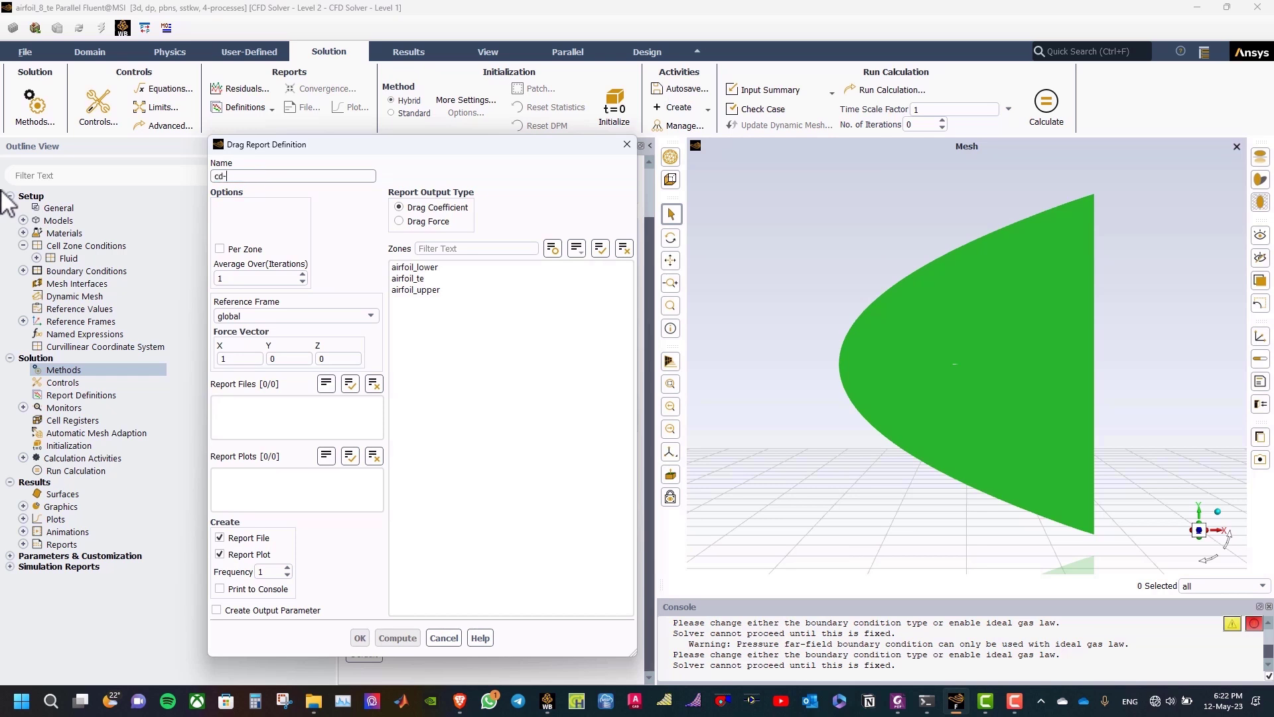
type("-report")
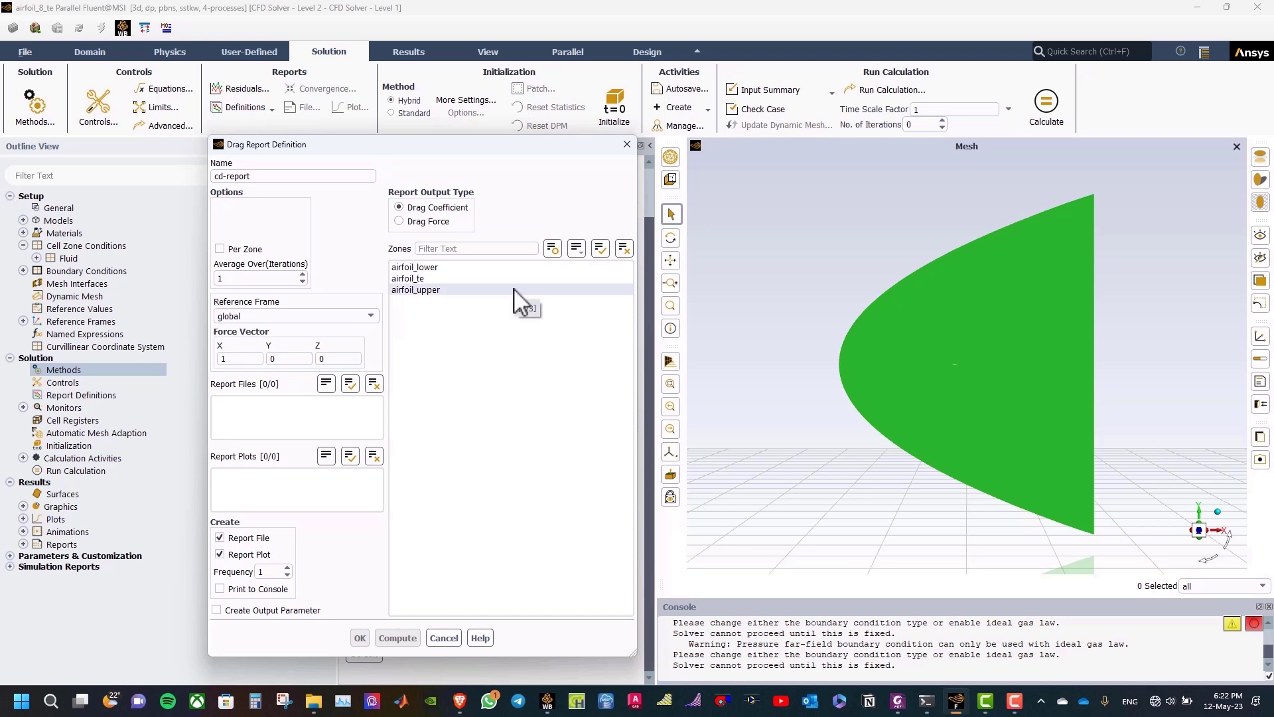
left_click(415, 267)
left_click(437, 290)
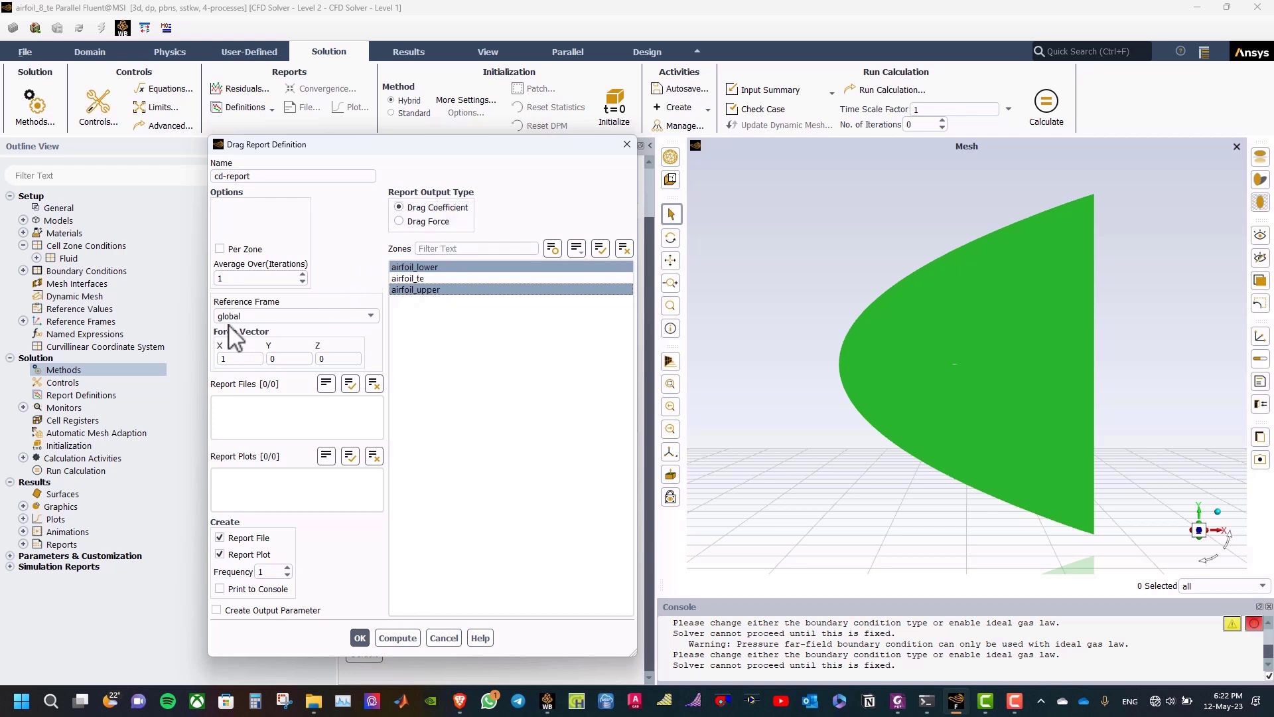
Set the drag force vector to 0.99978, 0.02079, print to console, and create the report
left_click(218, 360)
type("0.99978")
left_click(273, 359)
type("0.02079")
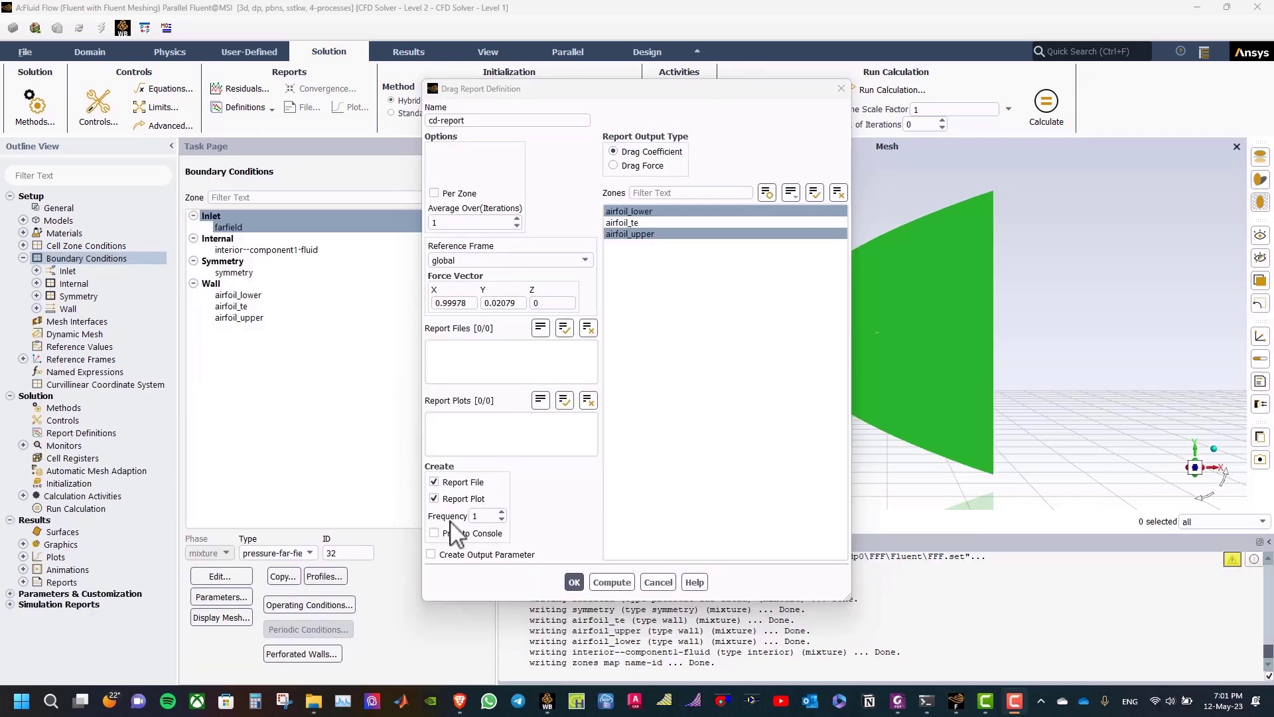
left_click(455, 531)
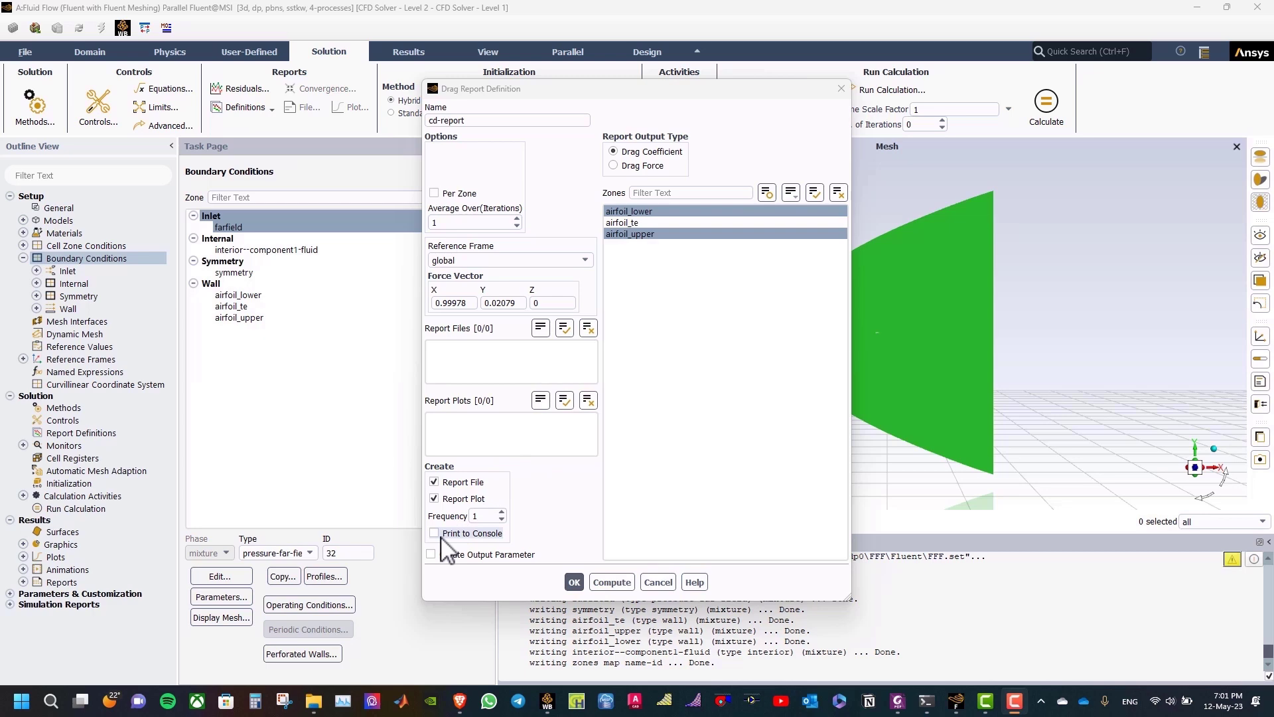
left_click(570, 581)
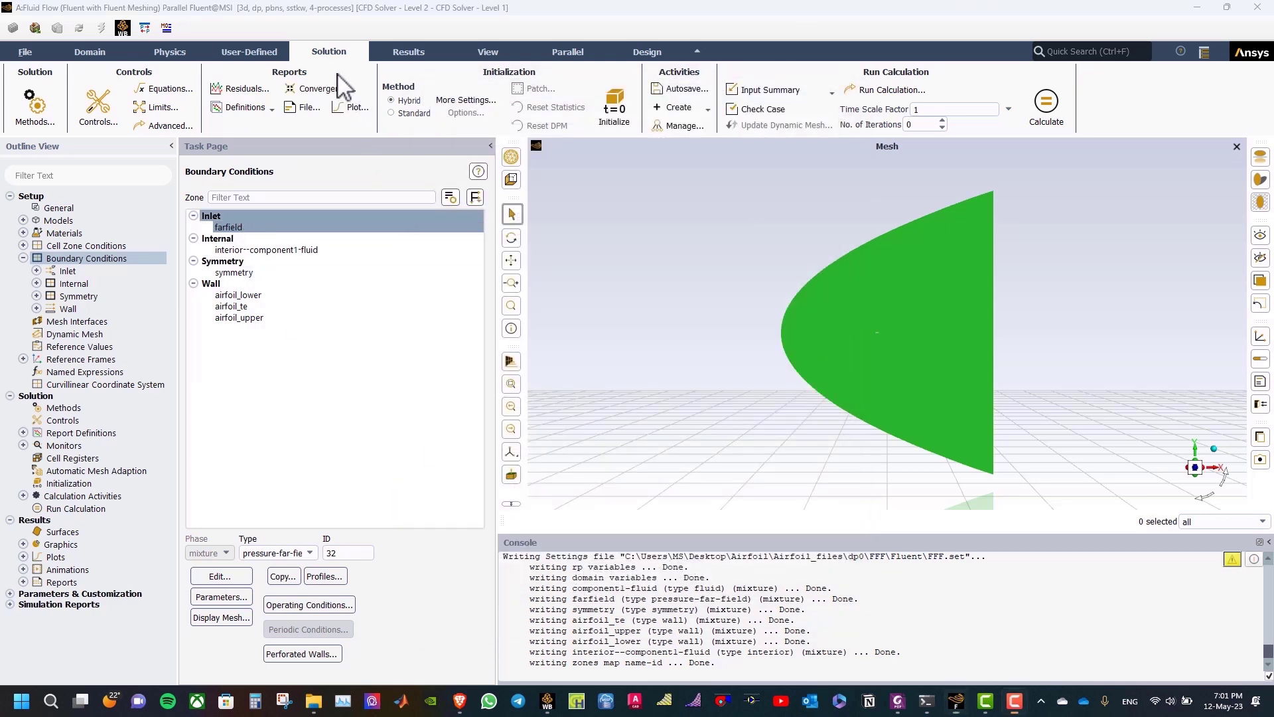
Start a new lift report named cl-report on airfoil_lower and airfoil_upper
left_click(245, 107)
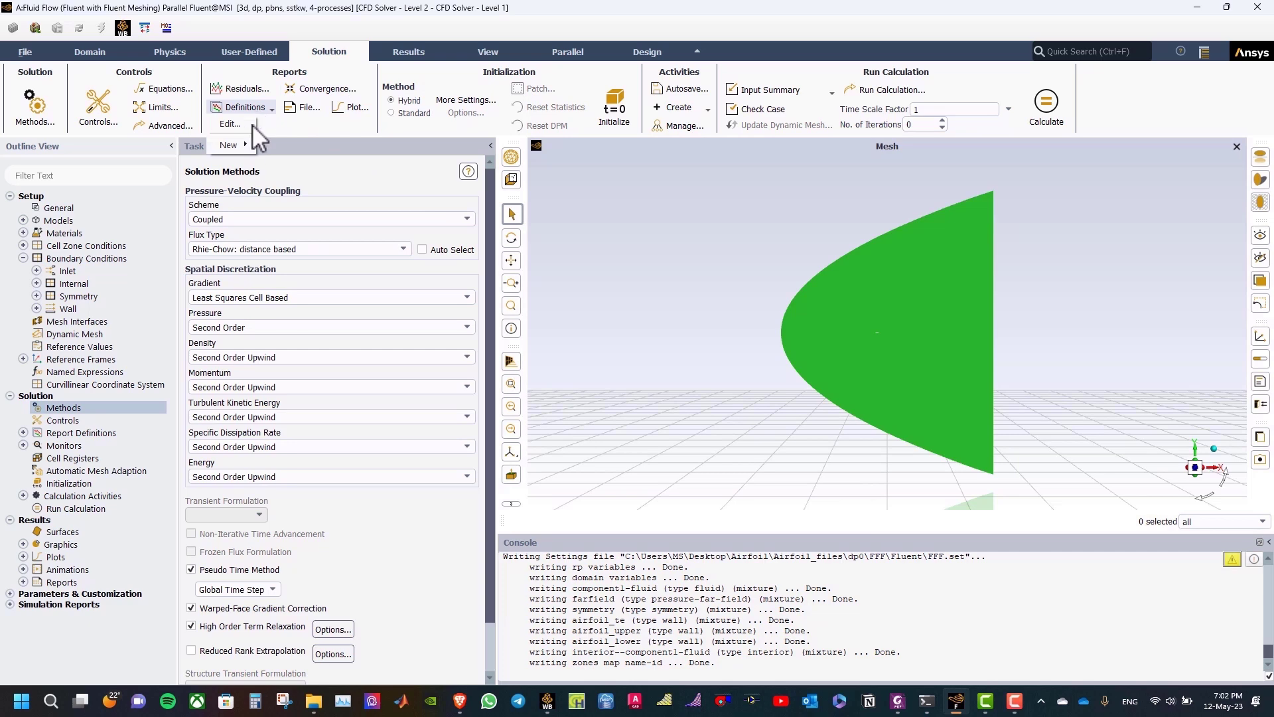
mouse_move(246, 147)
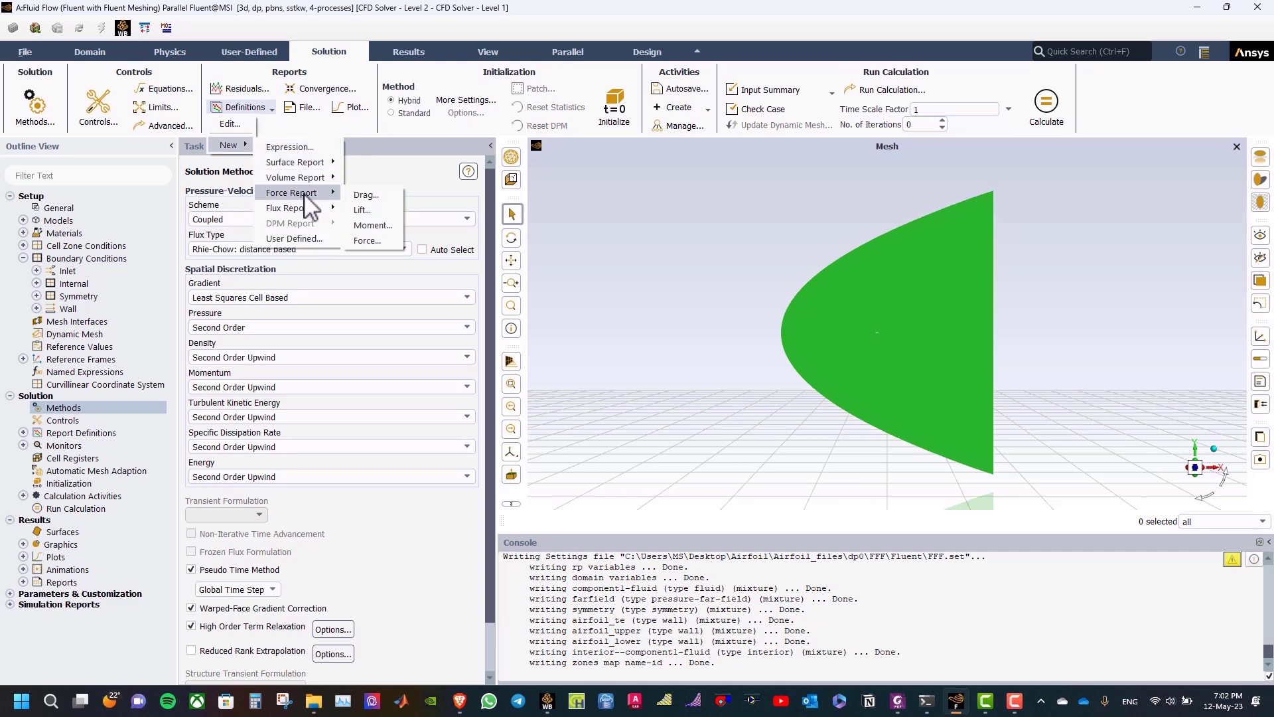
left_click(363, 210)
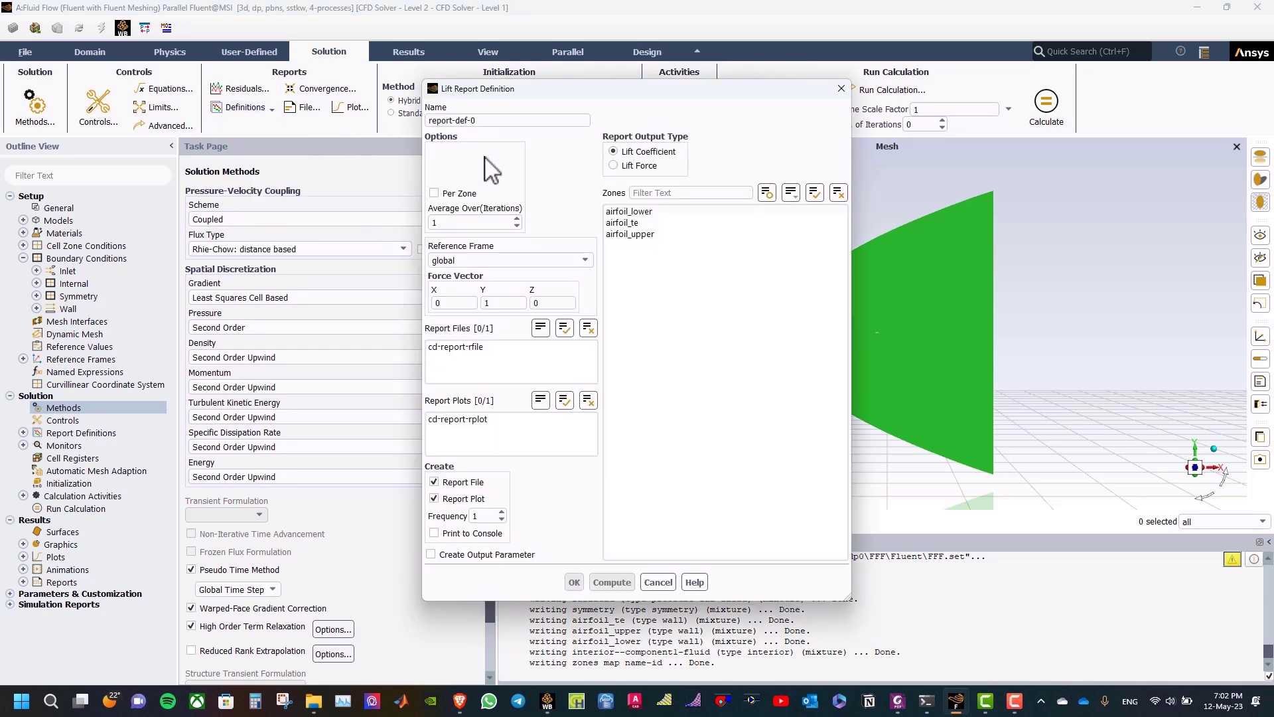
triple_click(504, 120)
type("cl-report")
left_click(653, 211)
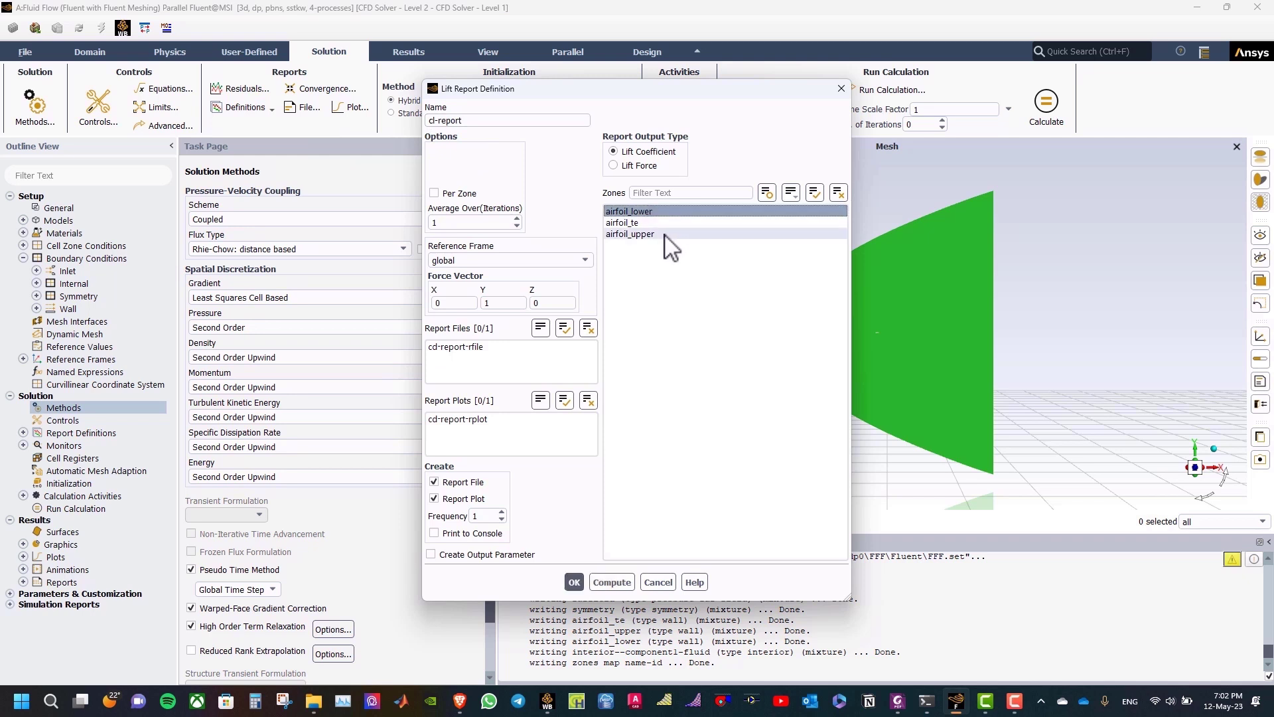
left_click(664, 234)
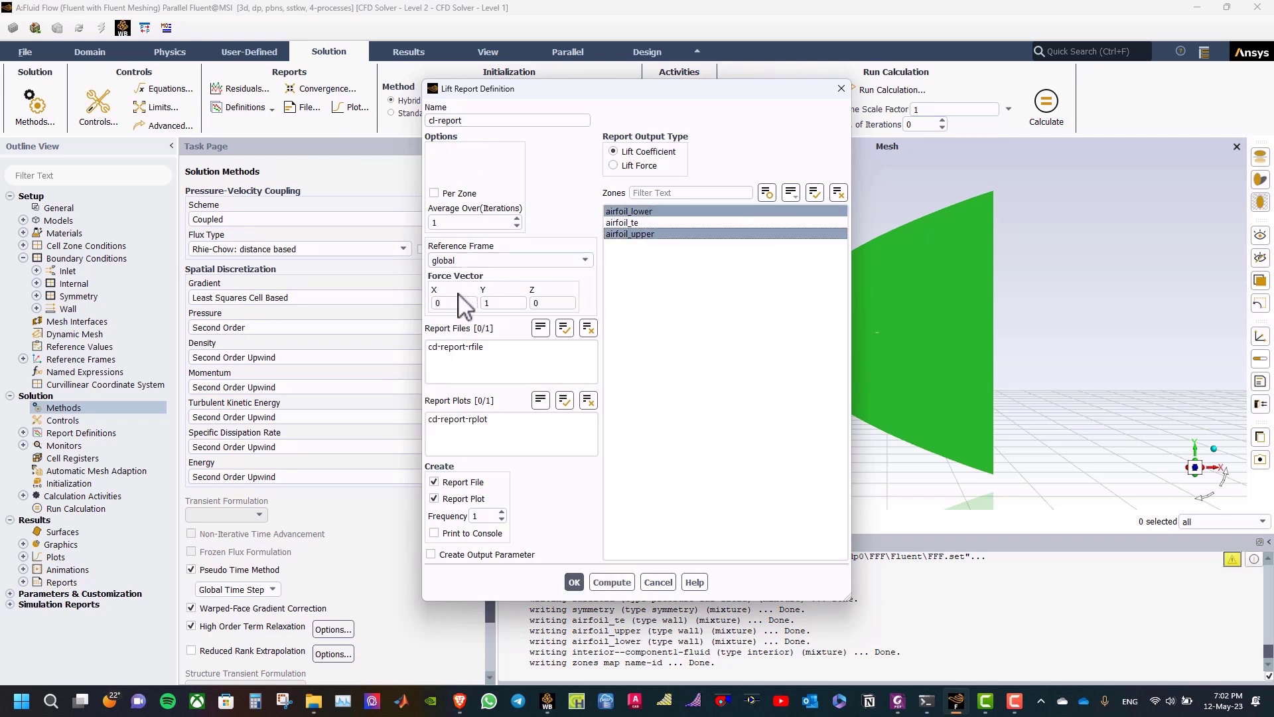
Set the lift force vector to -0.02079, 0.99978, print to console, and create the report
left_click_drag(463, 304, 432, 305)
type("-0.0")
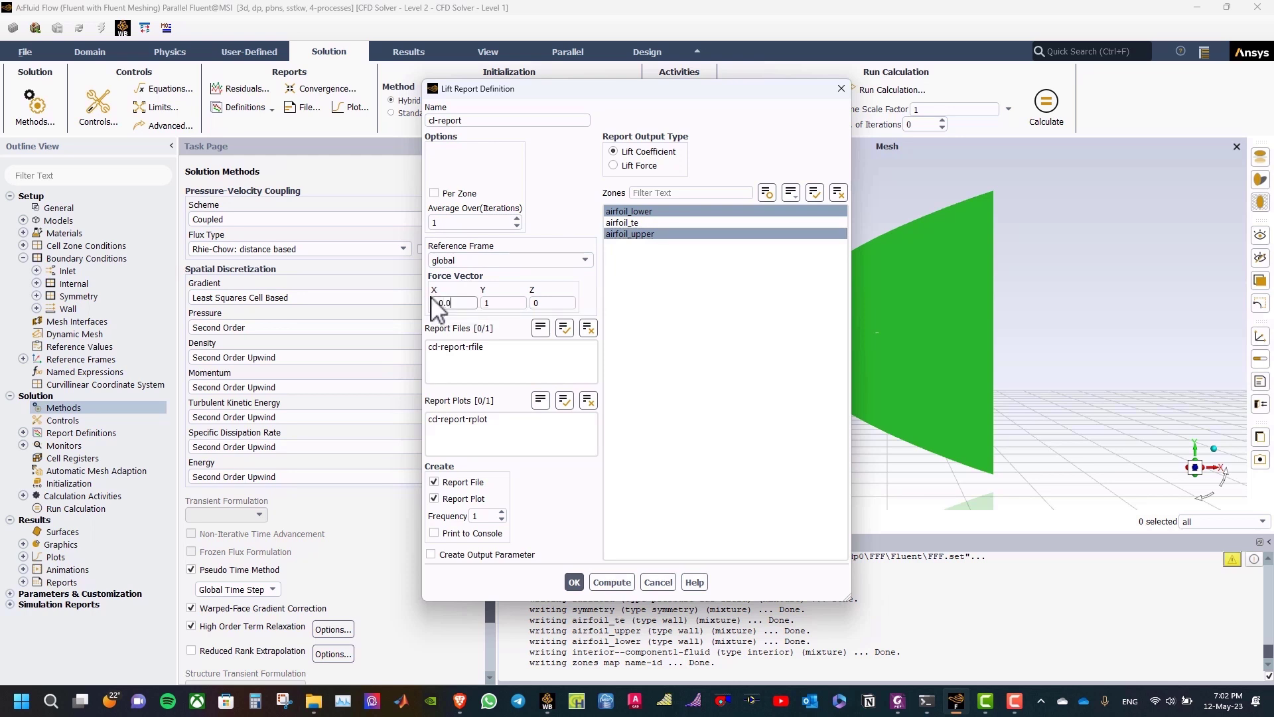
type("2079")
double_click(508, 305)
type("0.99978")
left_click(436, 533)
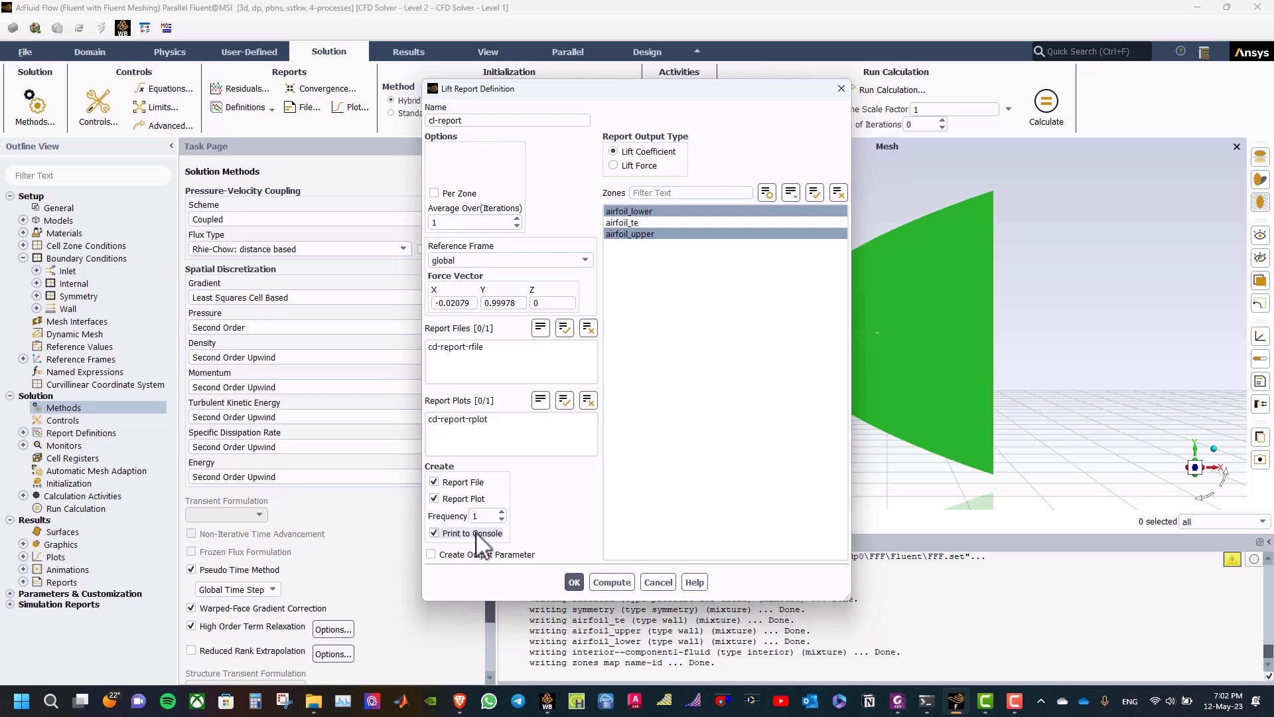
left_click(573, 582)
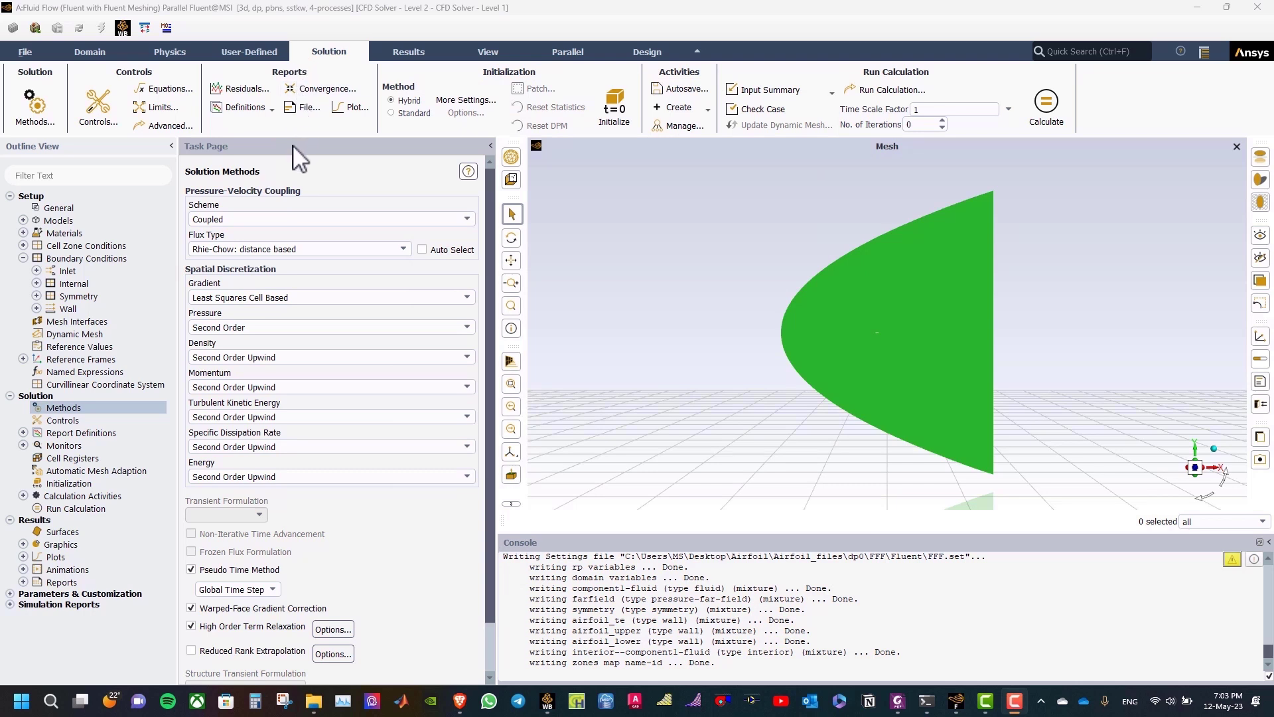
Compute reference values from the farfield zone
left_click(87, 345)
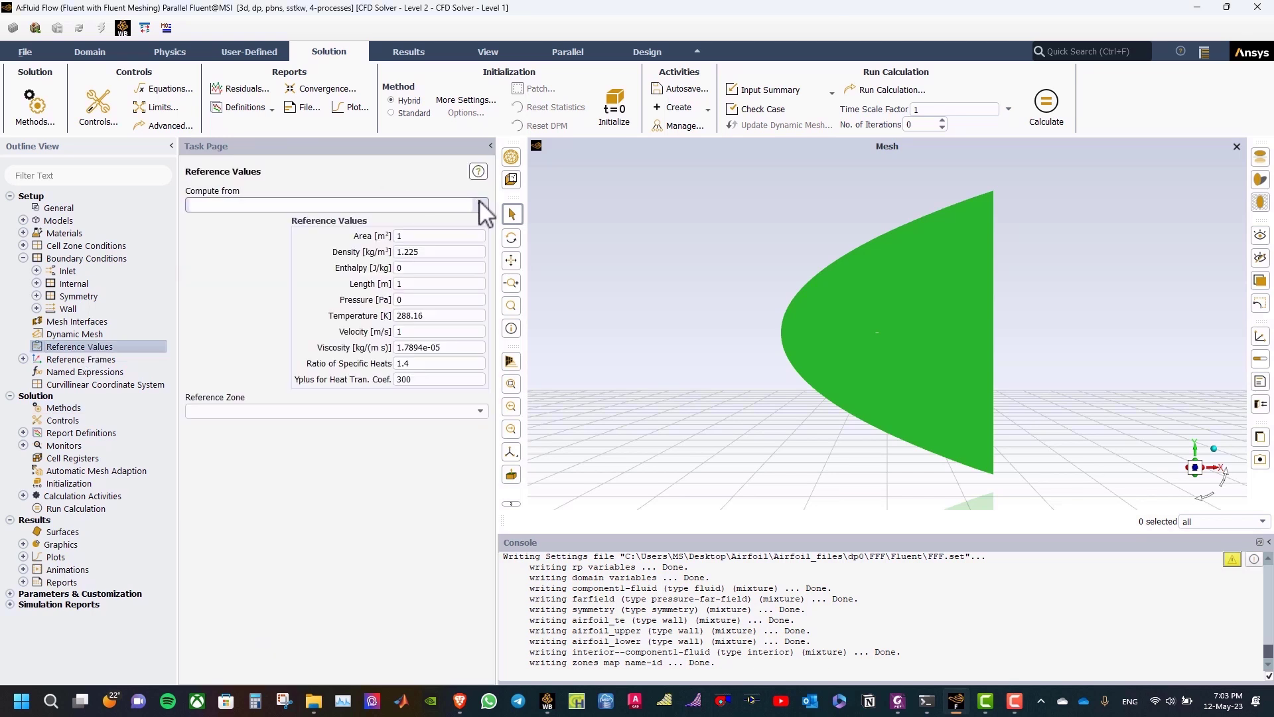
left_click(480, 203)
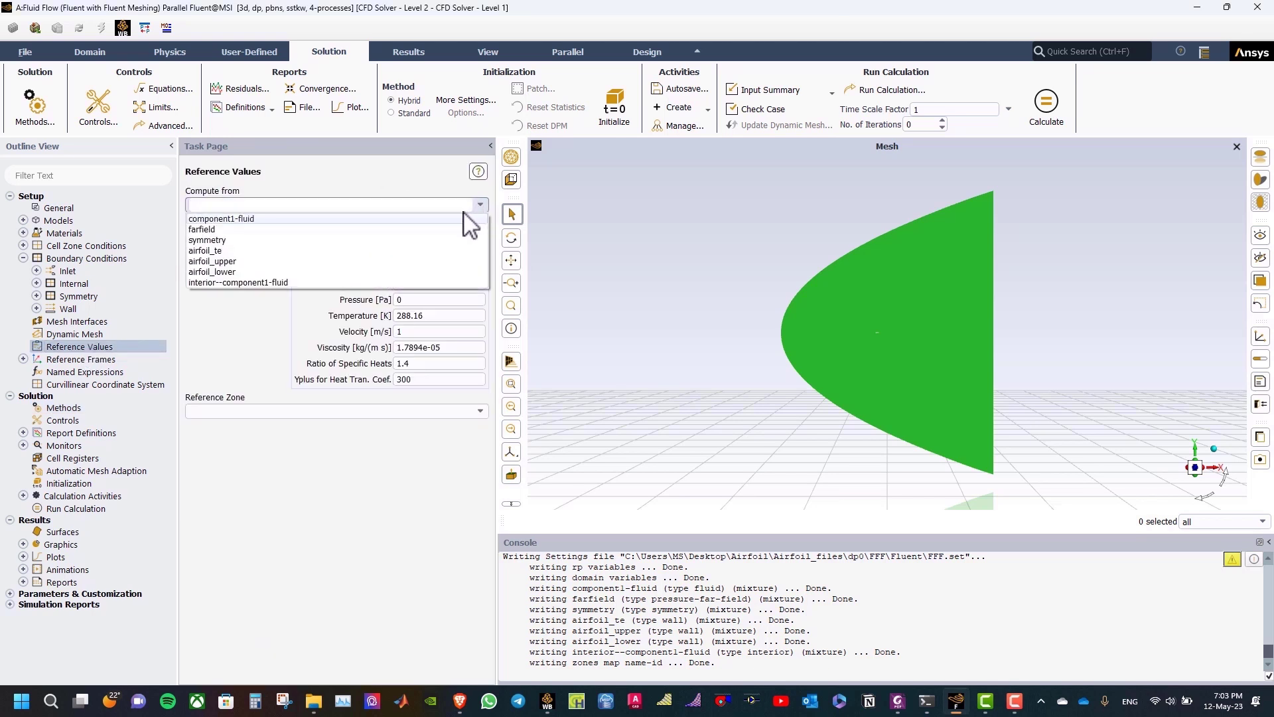
left_click(442, 230)
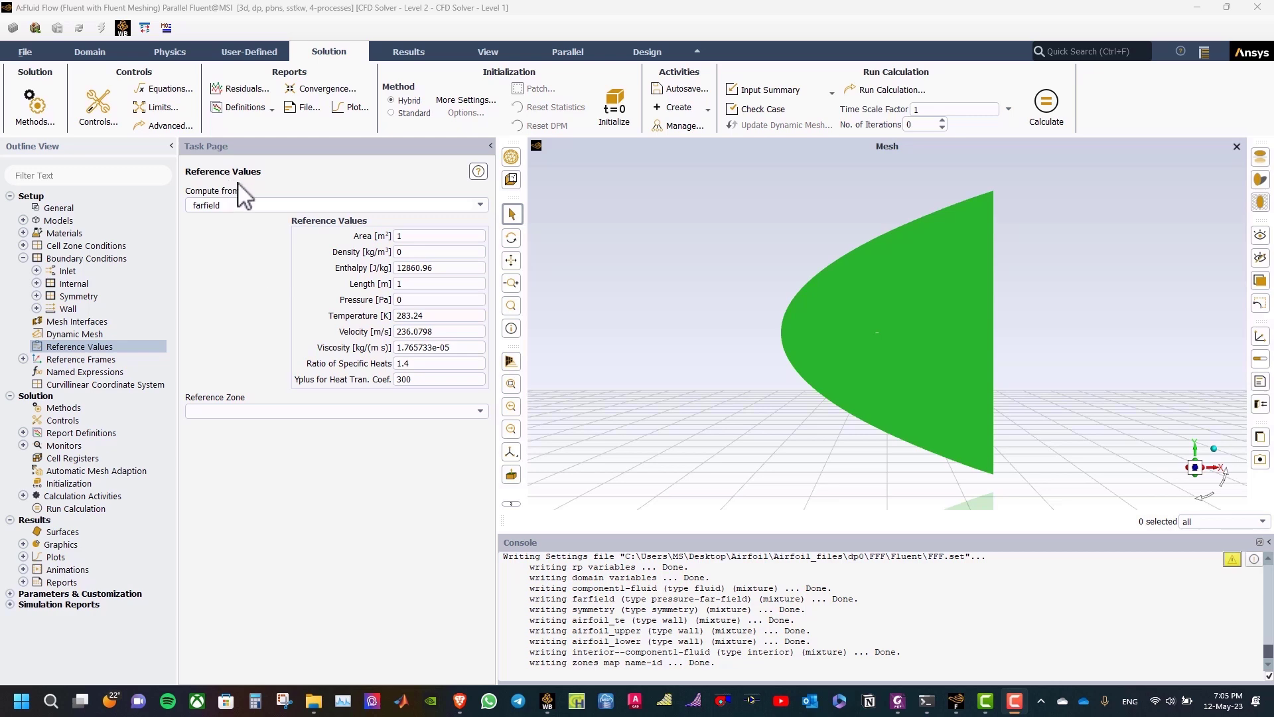
Enter reference area 0.1 m², pressure 73048 Pa and density 0.8984926 kg/m³
left_click(415, 236)
type("0.1")
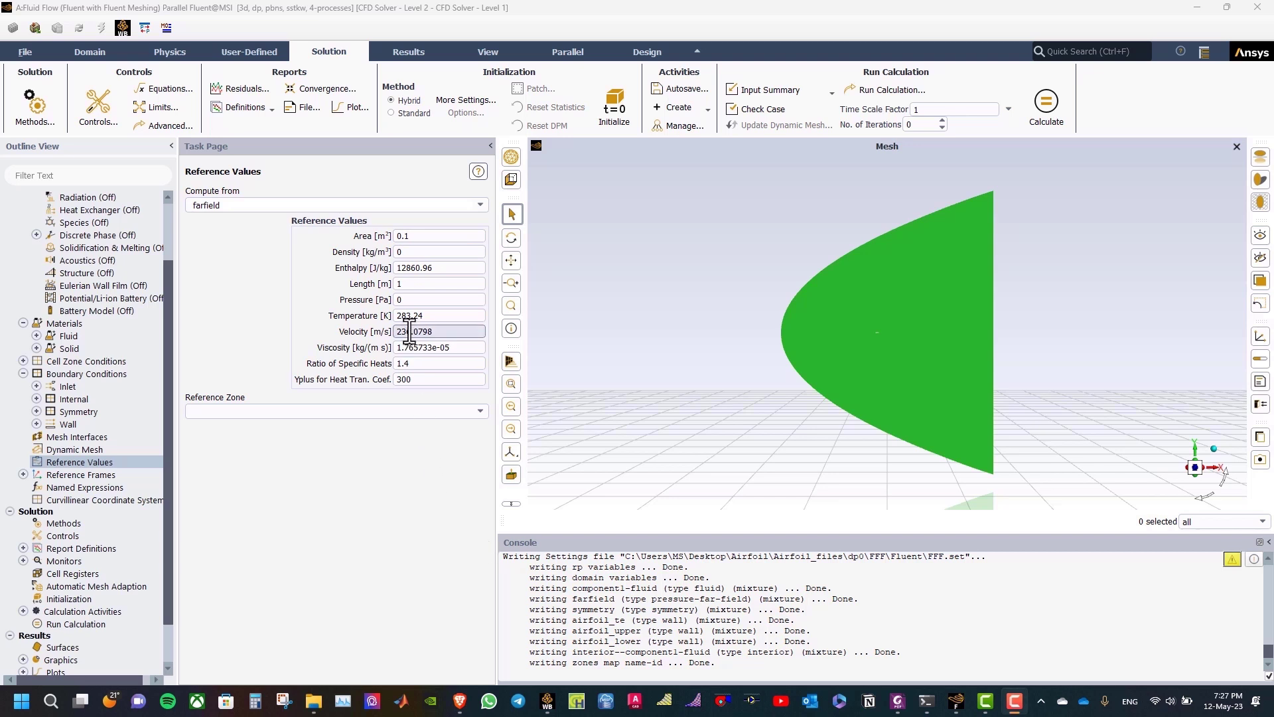
left_click(416, 298)
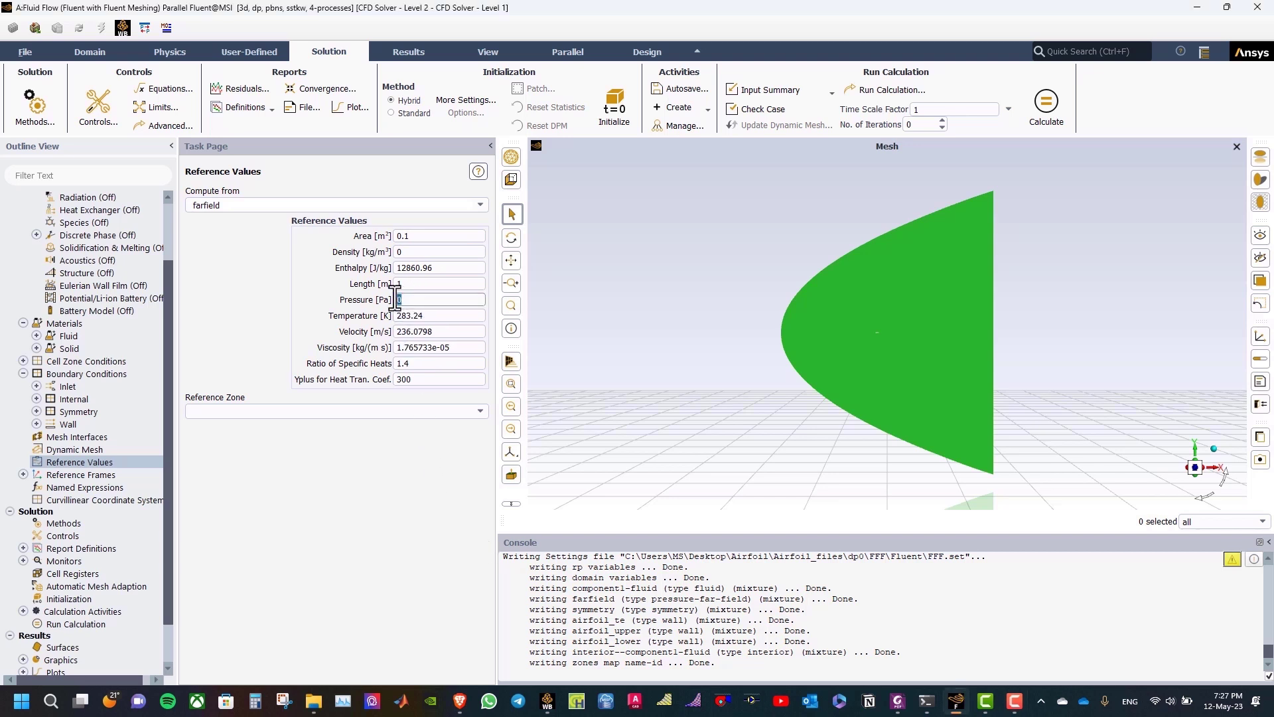
type("73048")
left_click(398, 252)
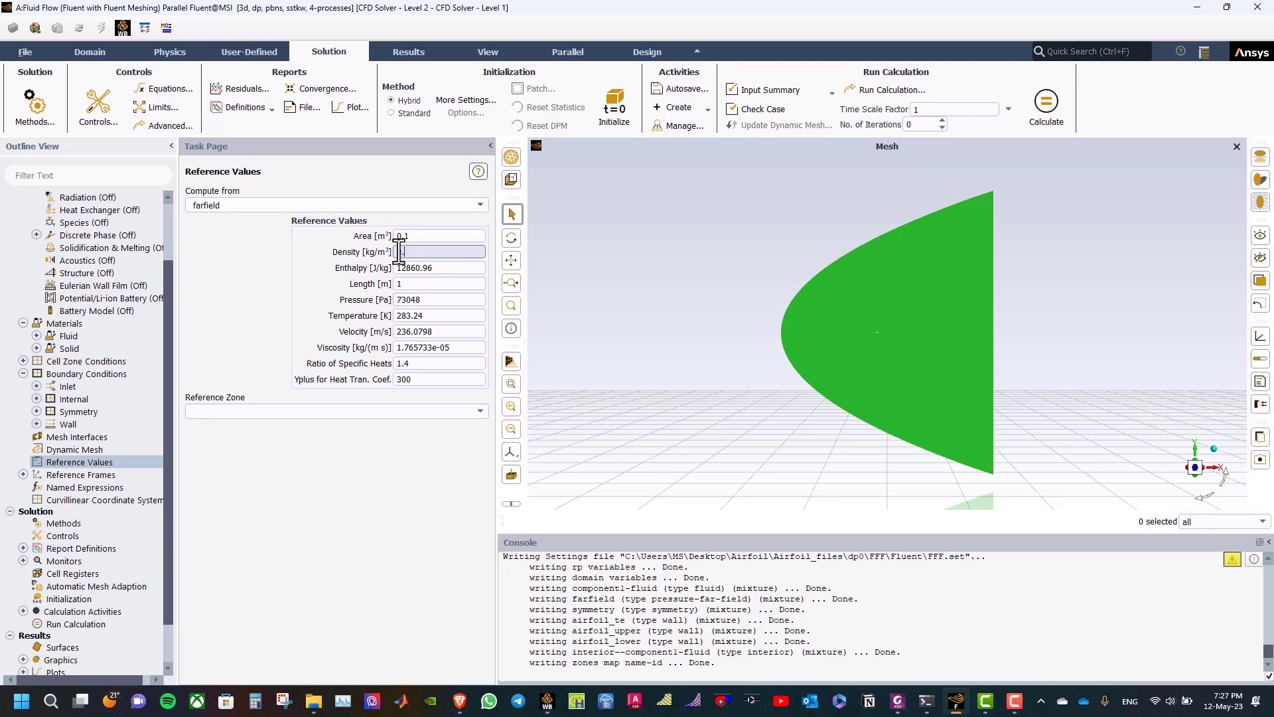
type("0.8984926")
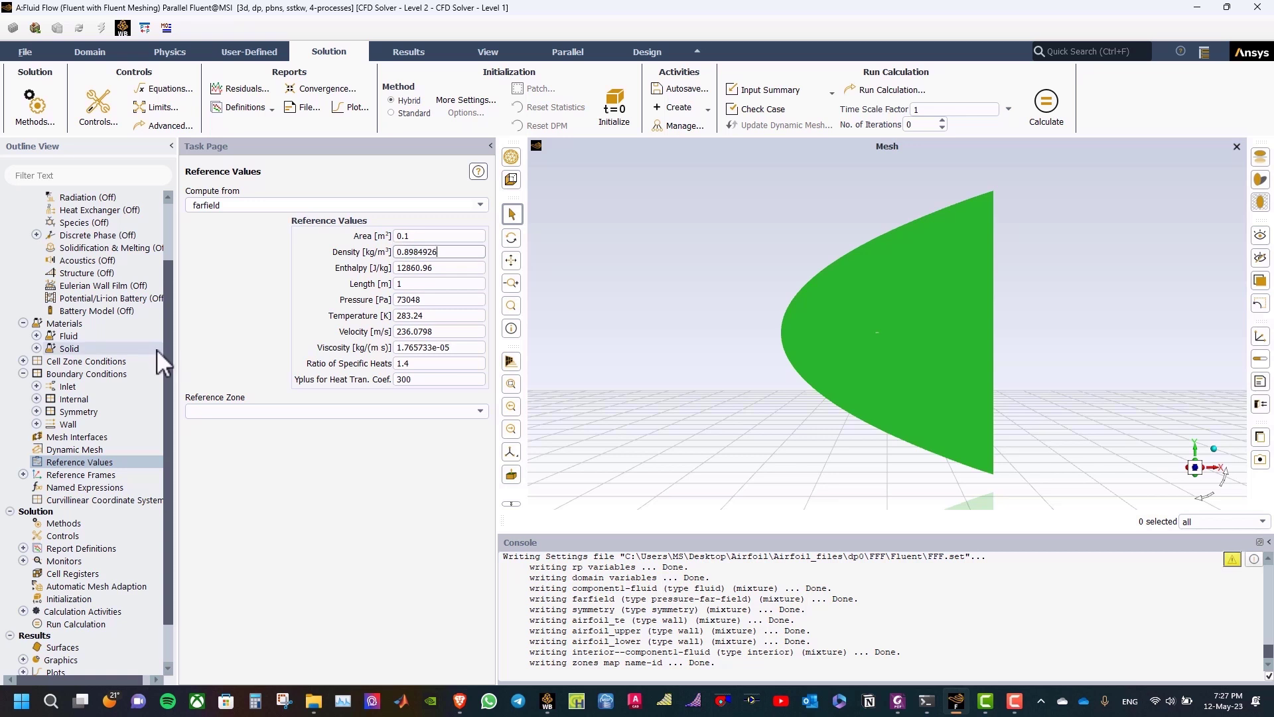
Initialize the flow field using the default Hybrid Initialization
left_click(99, 598)
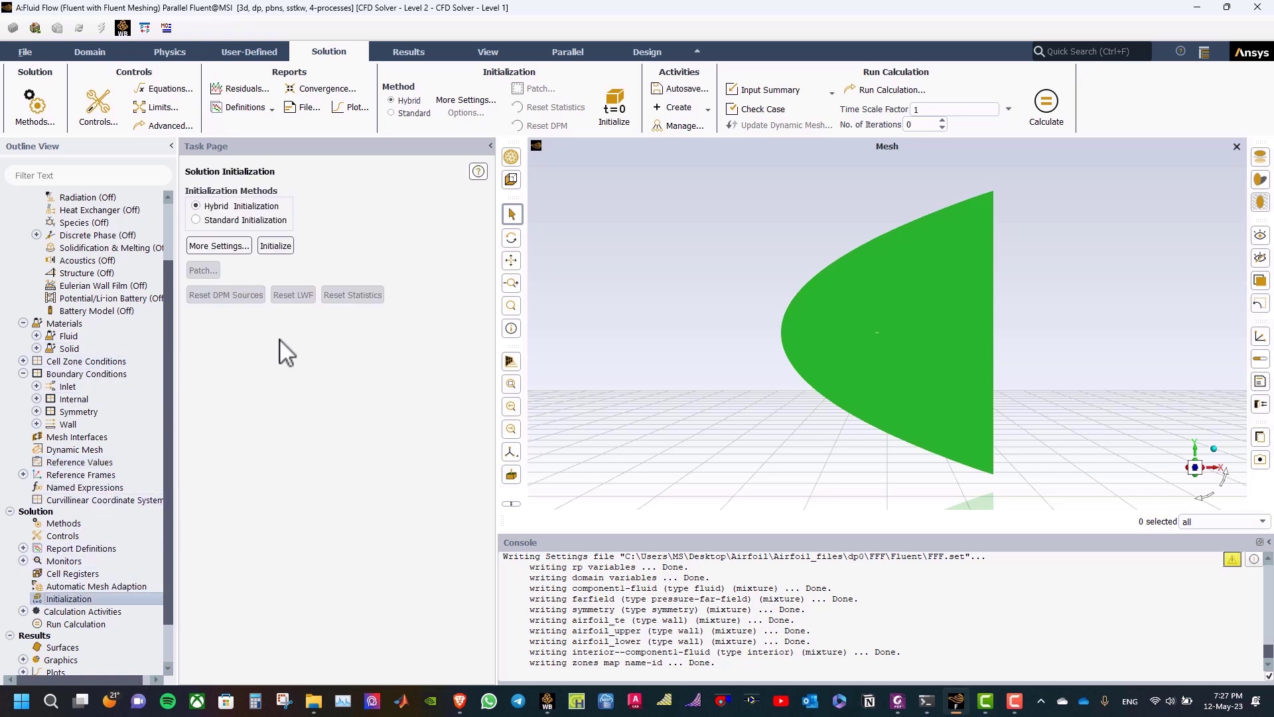
left_click(276, 247)
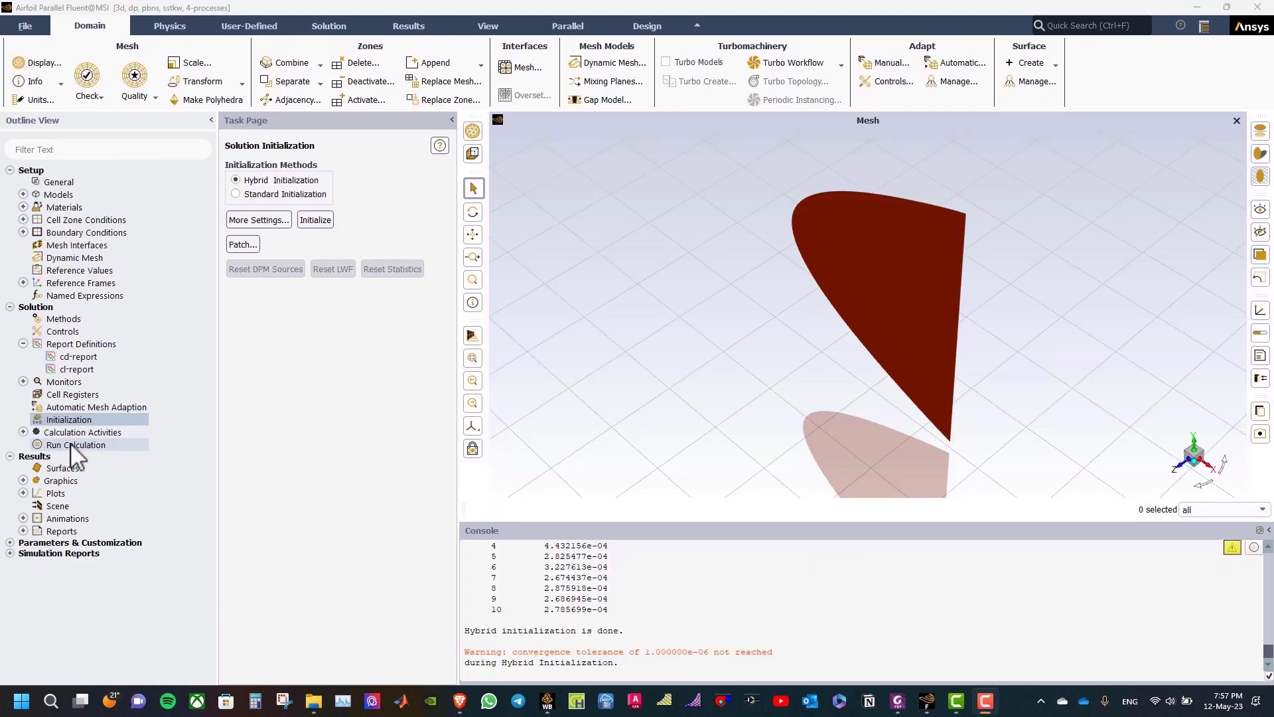
Start the calculation with 50 iterations
left_click(71, 444)
double_click(272, 323)
type("50")
left_click(359, 471)
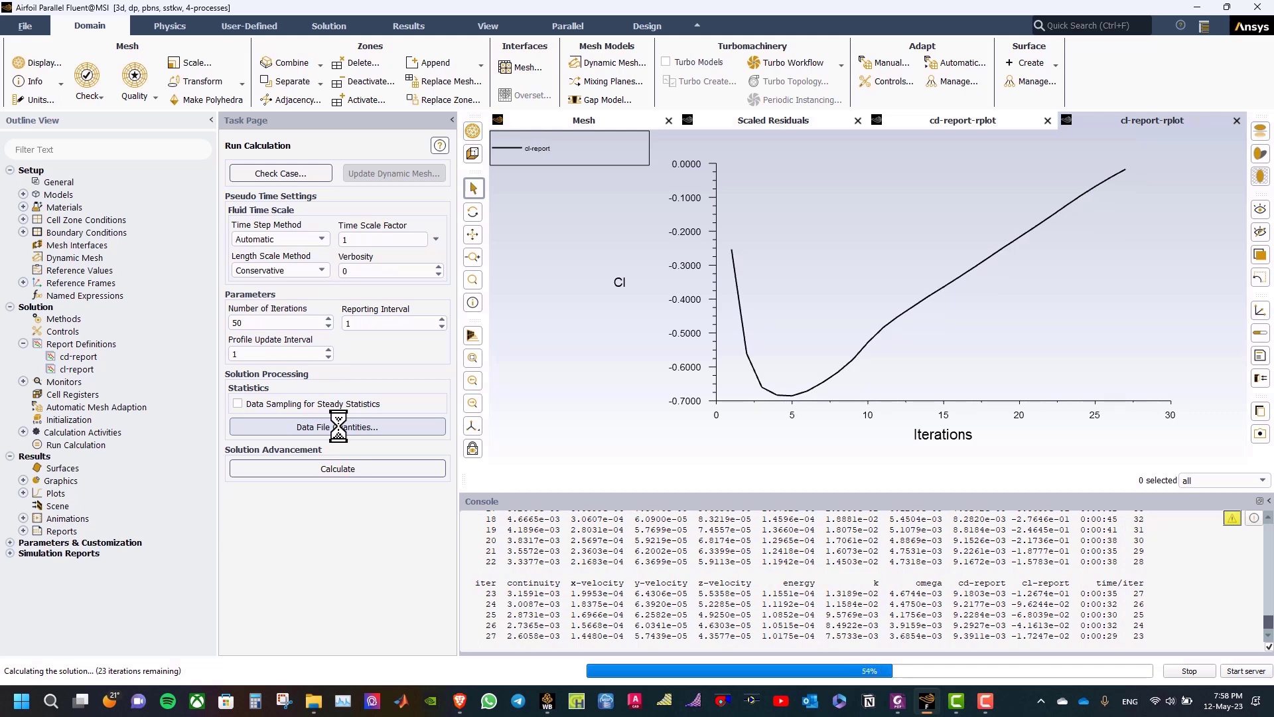
Review the Cd, residual and Cl plots, then acknowledge the completed run (Cd 1.1254e-02, Cl 1.5273e-01)
left_click(941, 120)
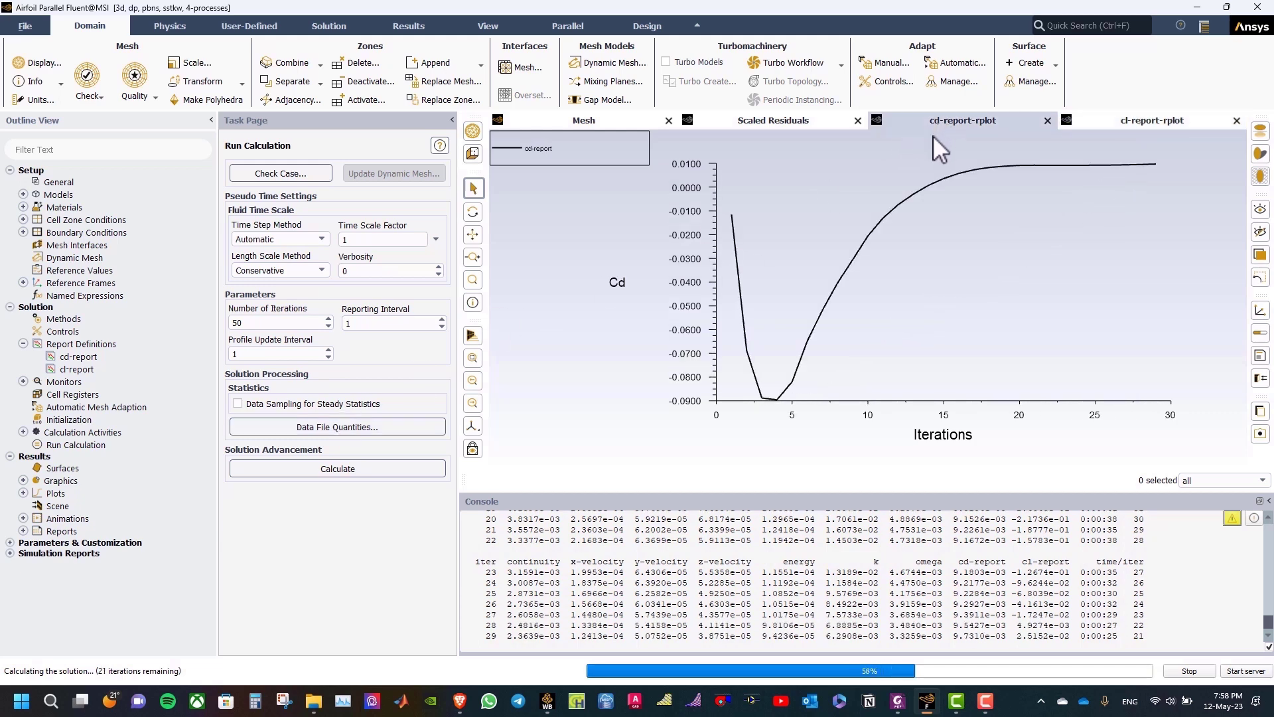
left_click(775, 122)
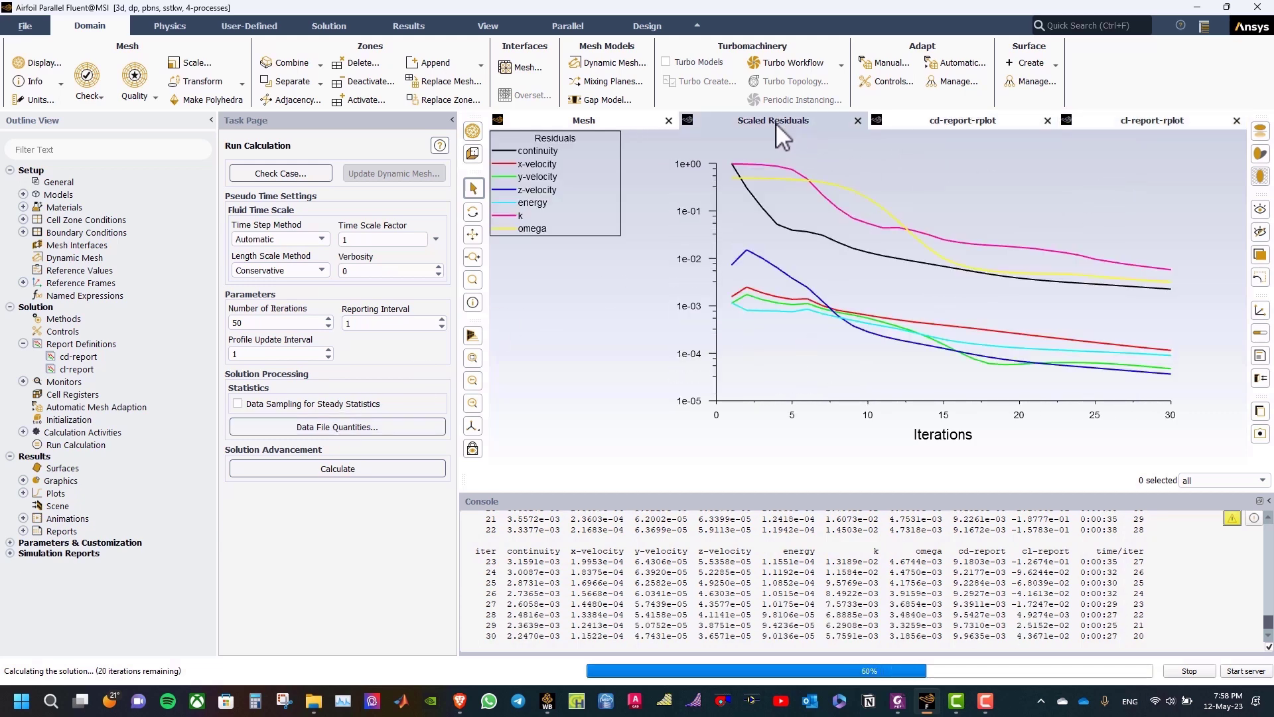
left_click(969, 126)
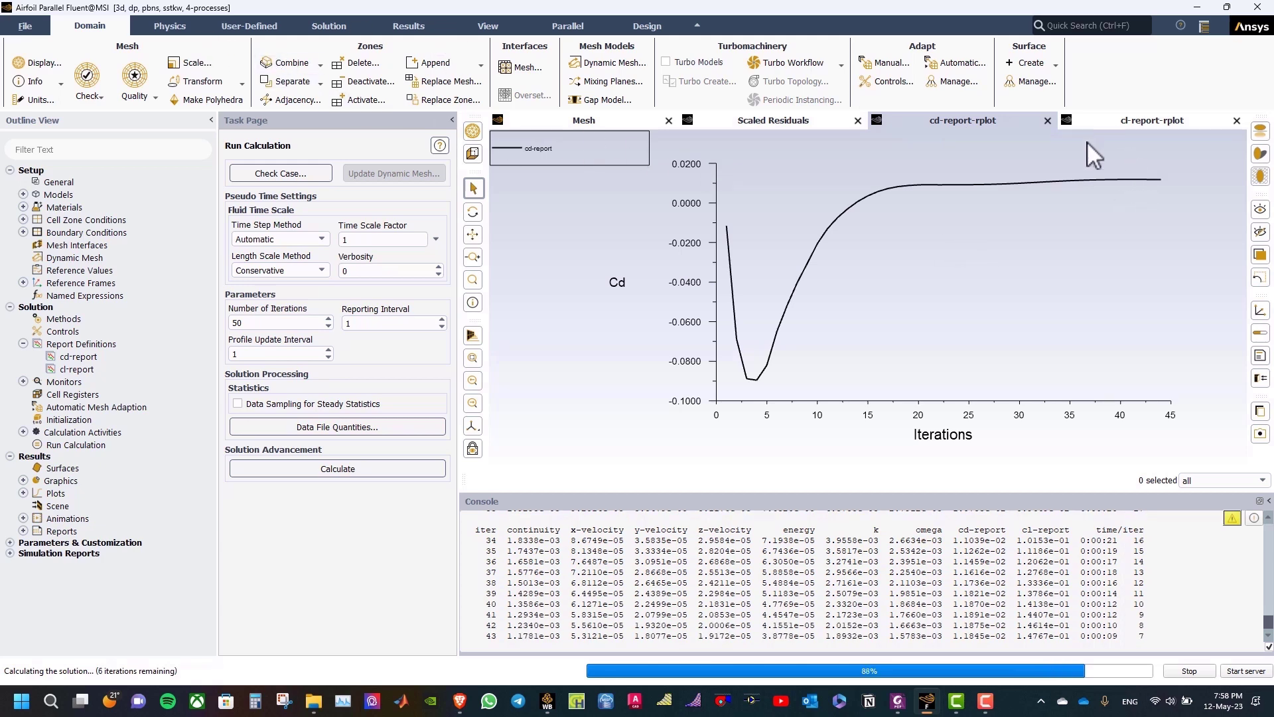
left_click(1154, 123)
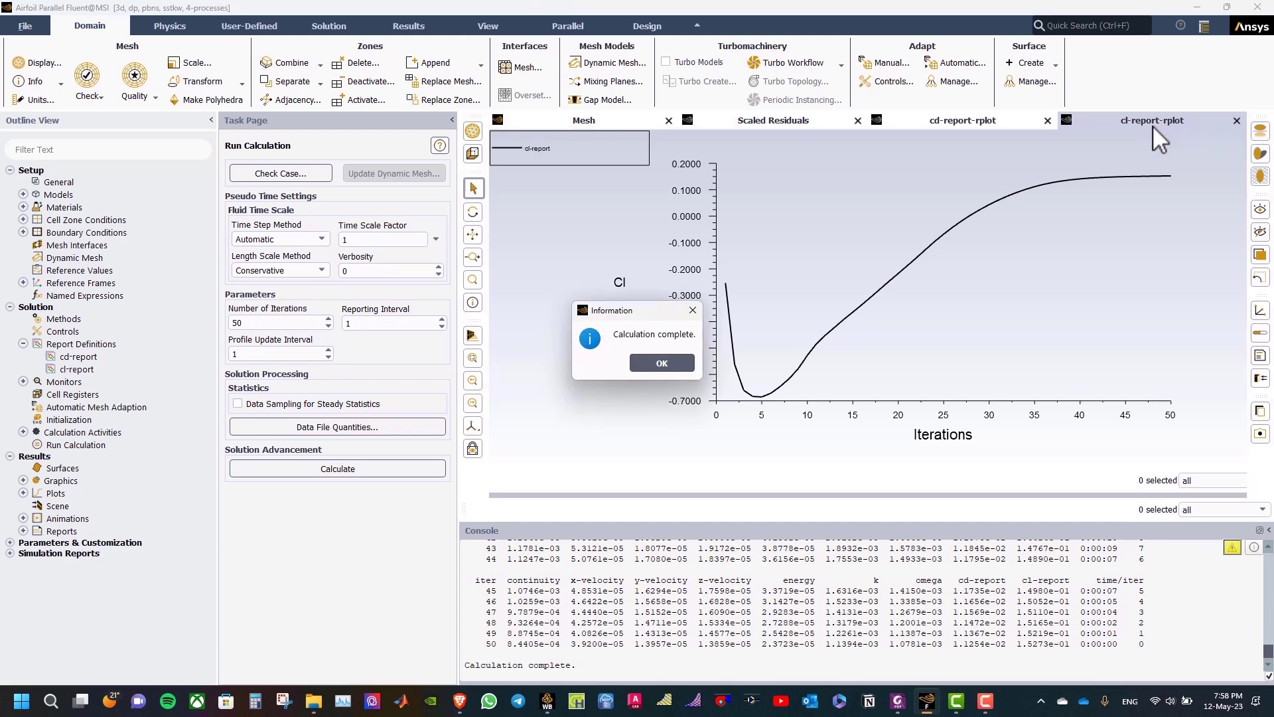
left_click(661, 363)
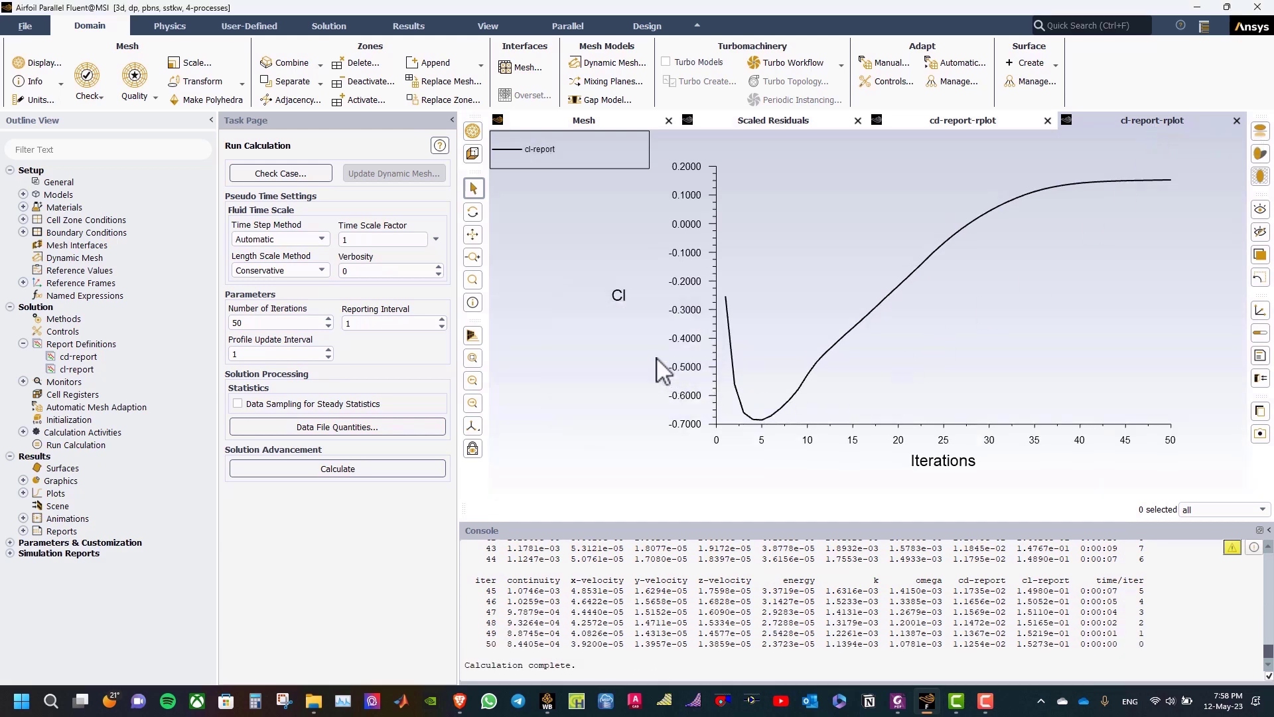
Run 100 more iterations with the time scale factor raised to 10
left_click(406, 26)
left_click(338, 25)
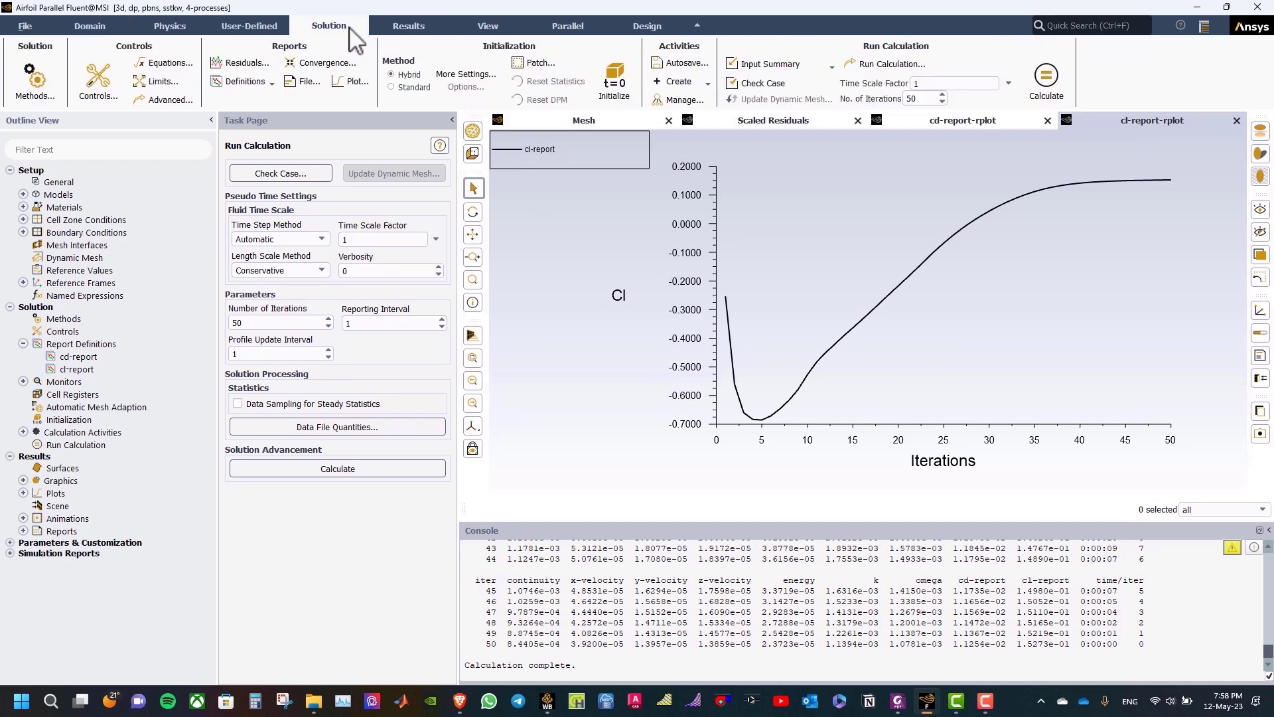
double_click(918, 84)
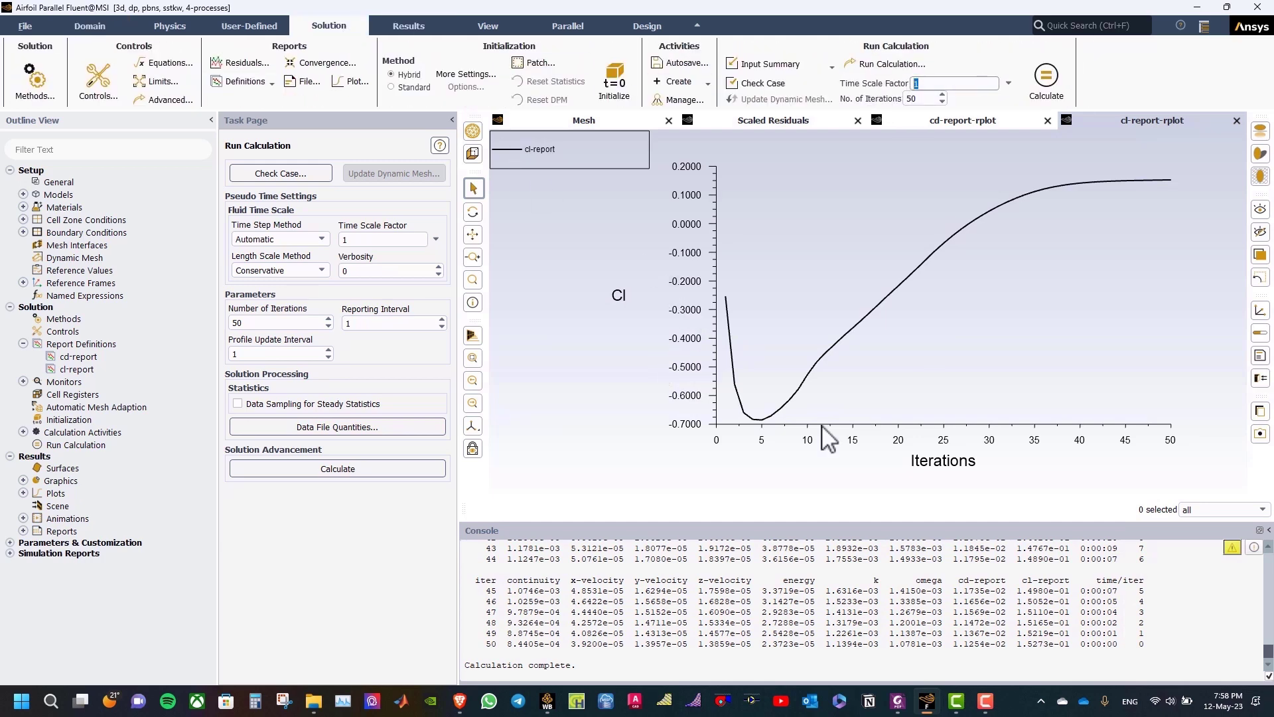
type("10")
double_click(919, 98)
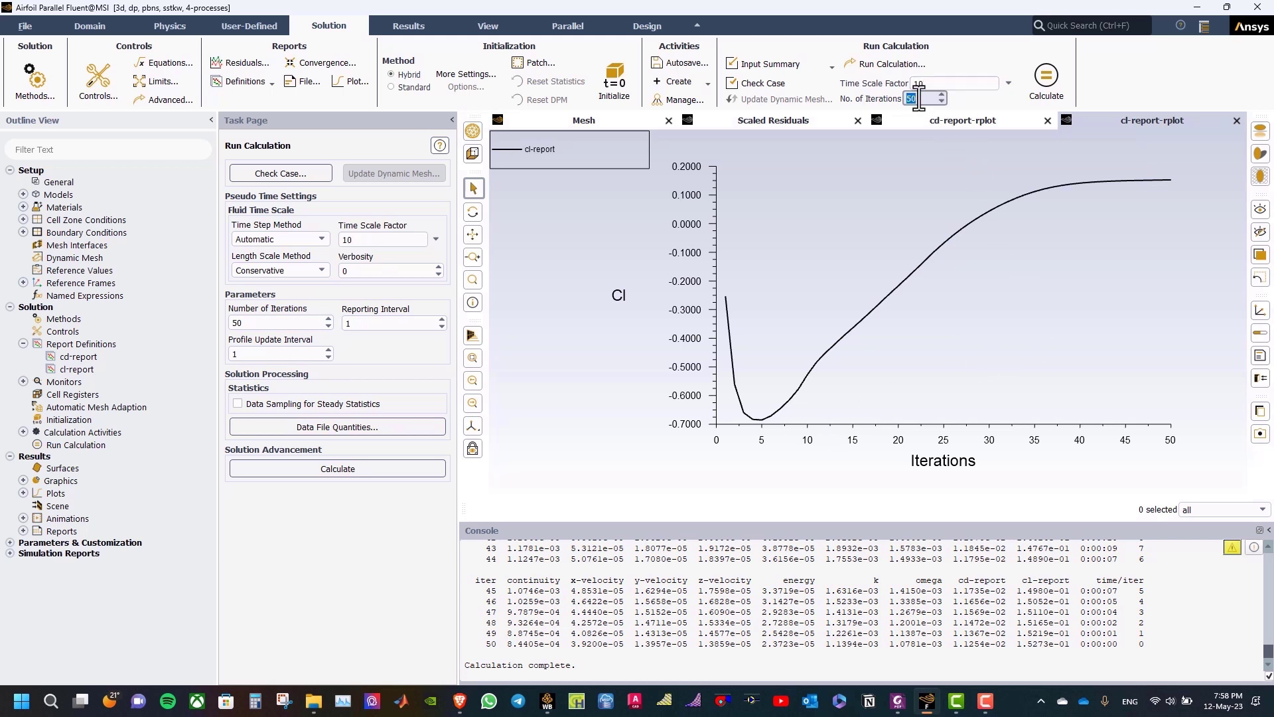
type("100")
left_click(1045, 76)
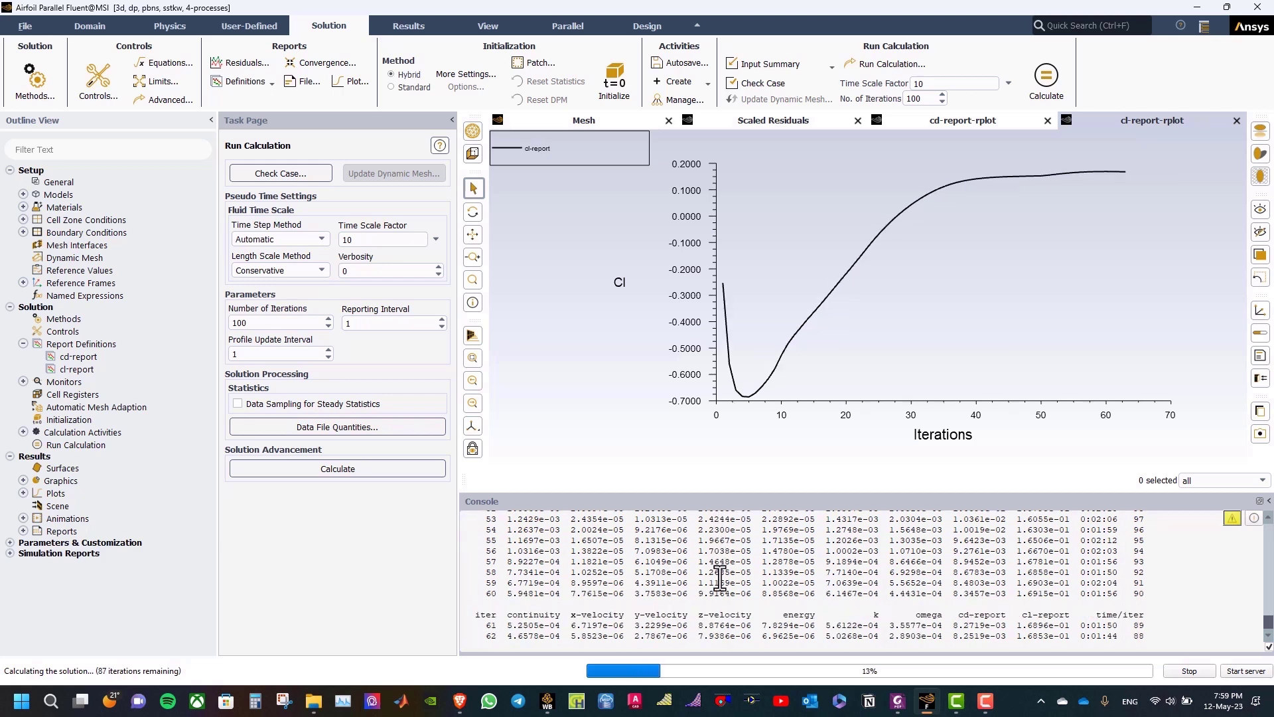
Check the Cd, Cl and scaled residual histories as the run converges at iteration 88
left_click(949, 120)
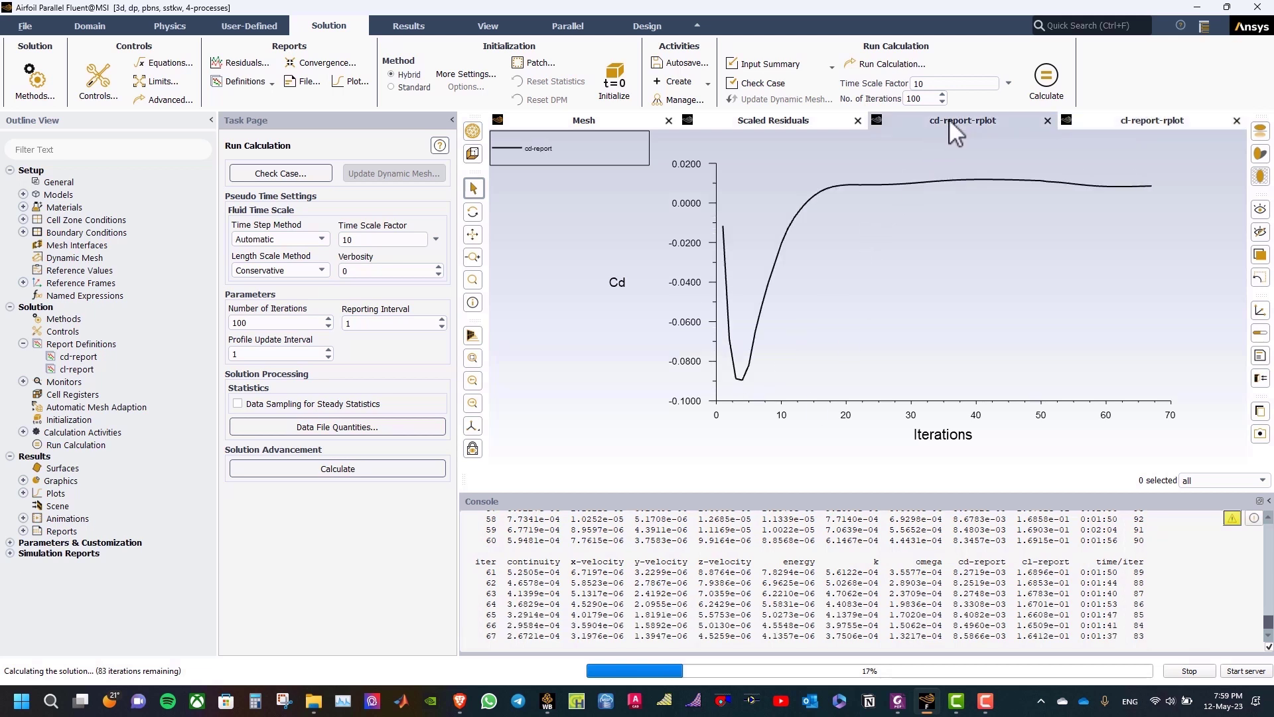
left_click(1137, 121)
left_click(762, 126)
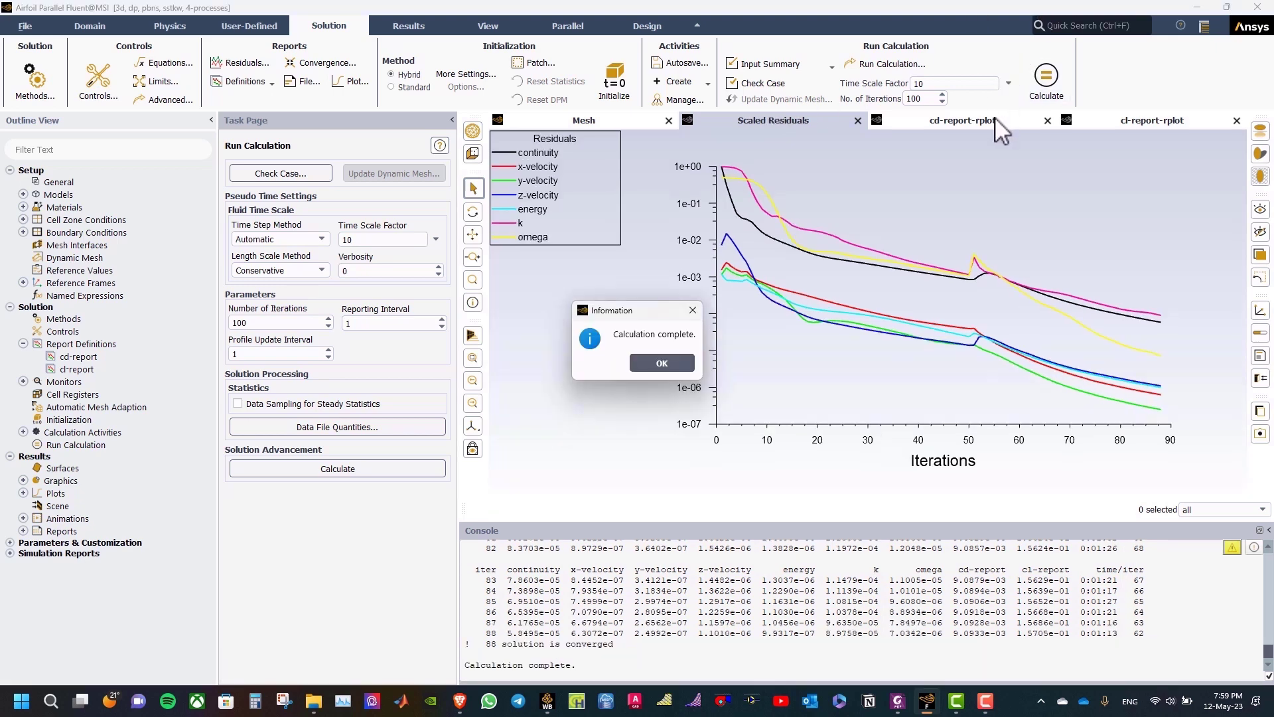
Close the calculation-complete notice, leaving Cl levelling off near 0.16 on view
left_click(683, 362)
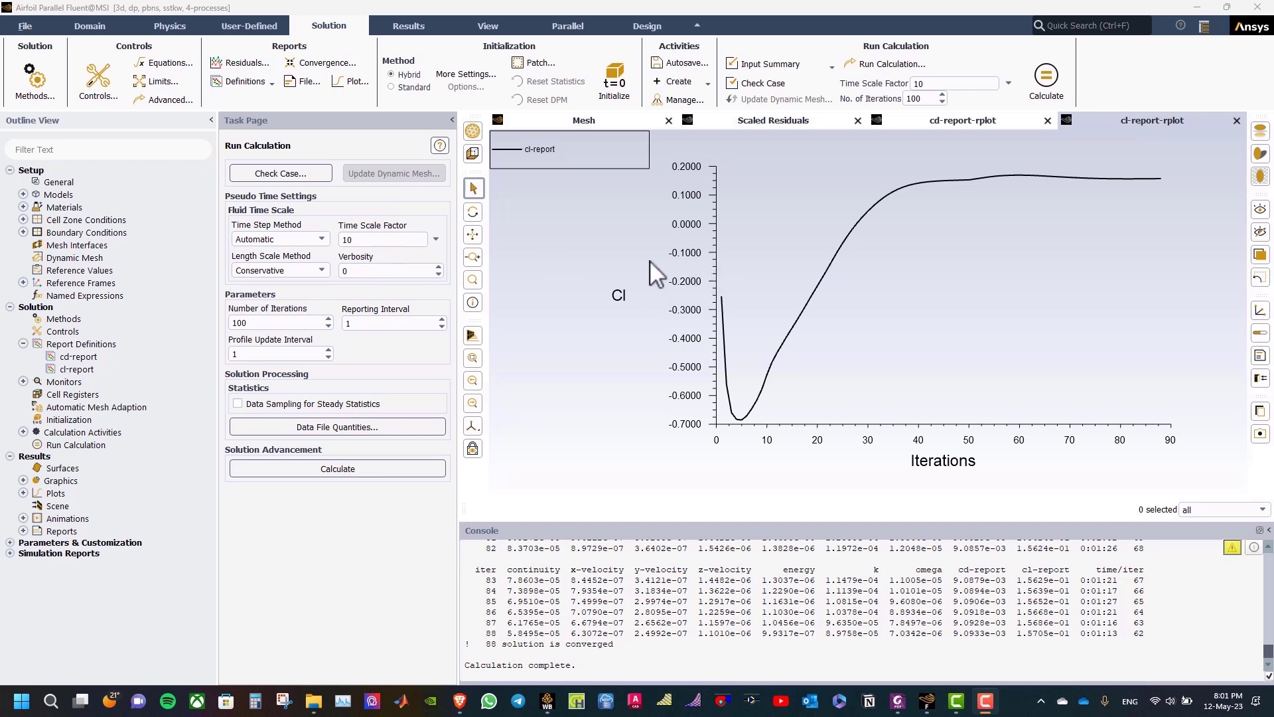
left_click(259, 82)
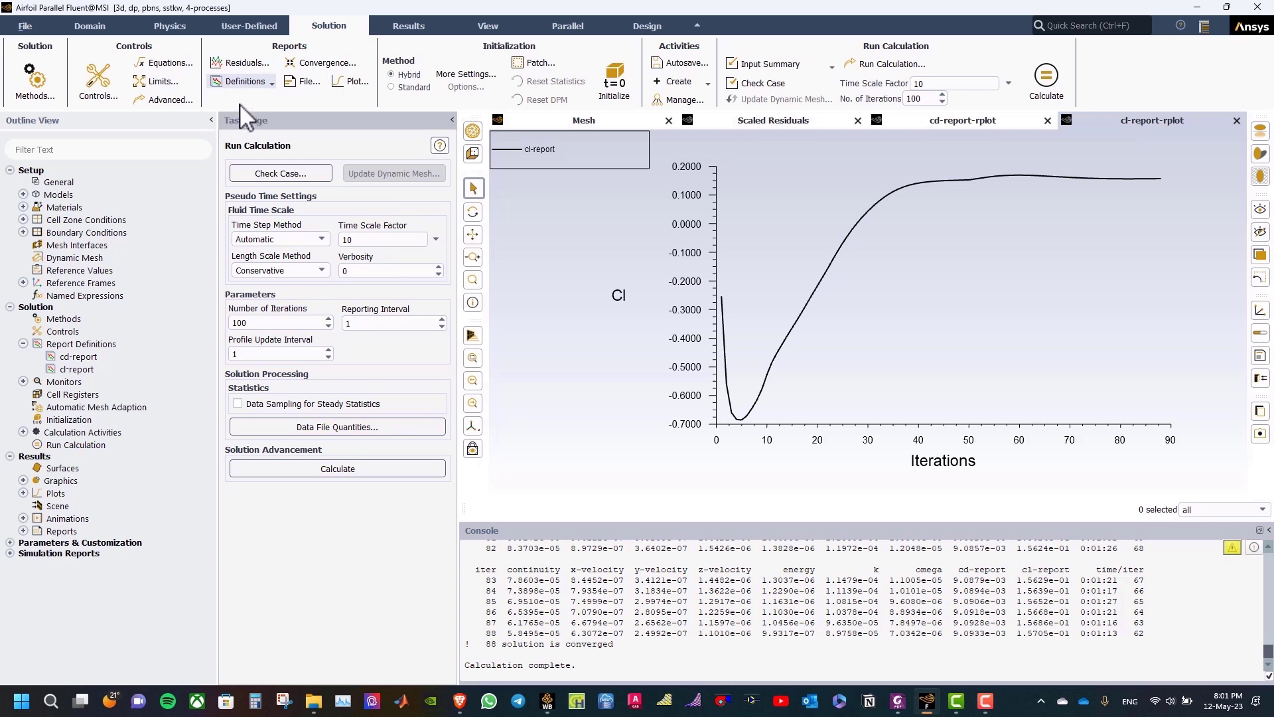
Compute cd-report (0.0090932584) and cl-report (0.15704987) in the report definitions manager, then close it
left_click(240, 104)
left_click_drag(344, 319, 265, 170)
left_click(186, 212)
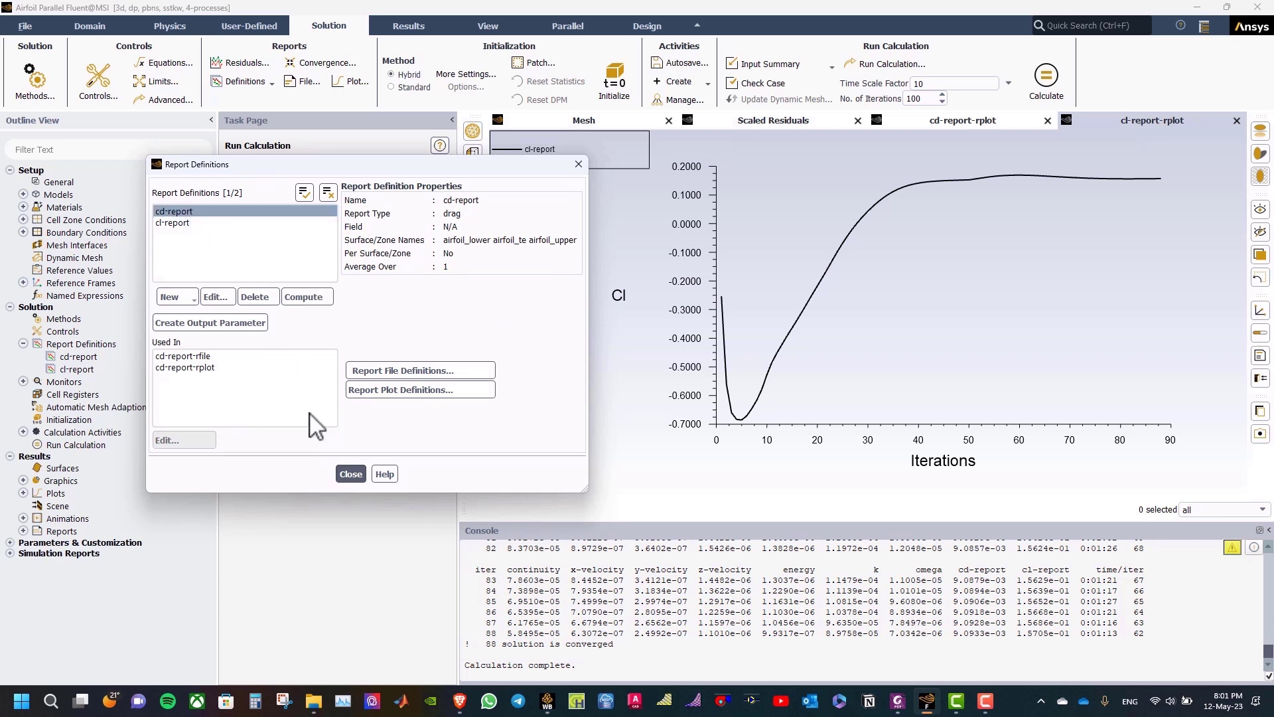
left_click(312, 297)
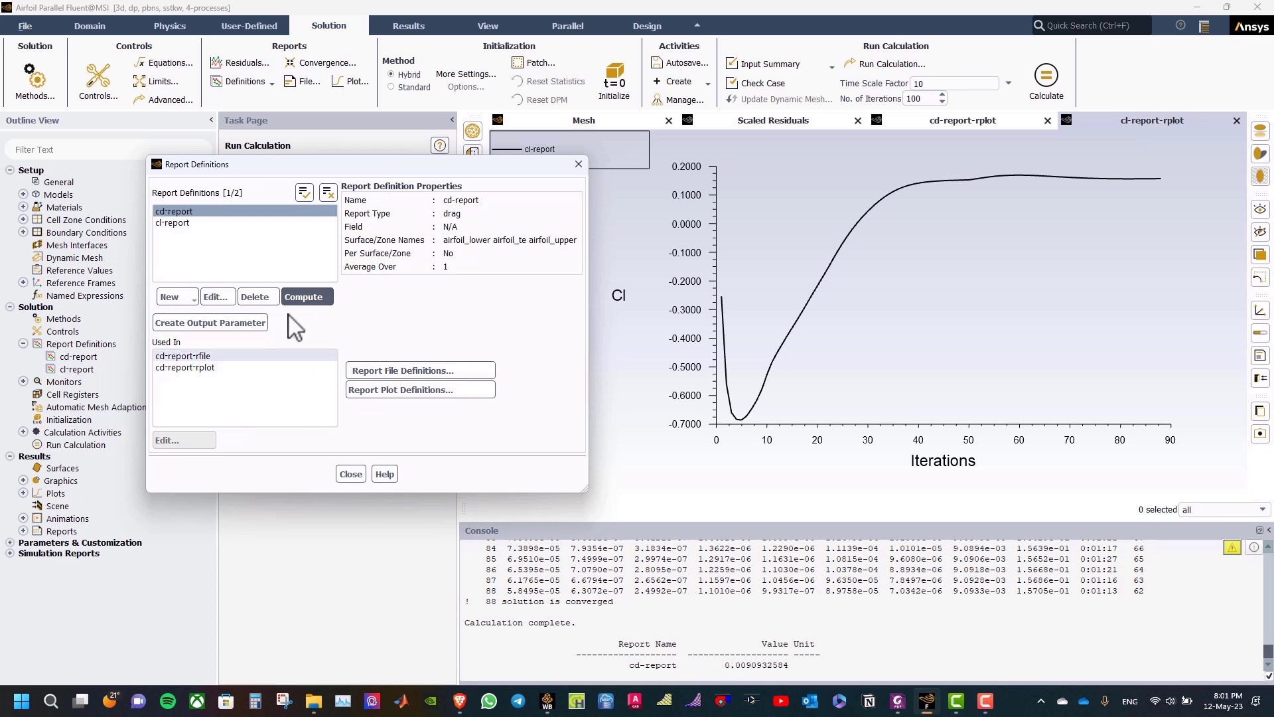
left_click(181, 223)
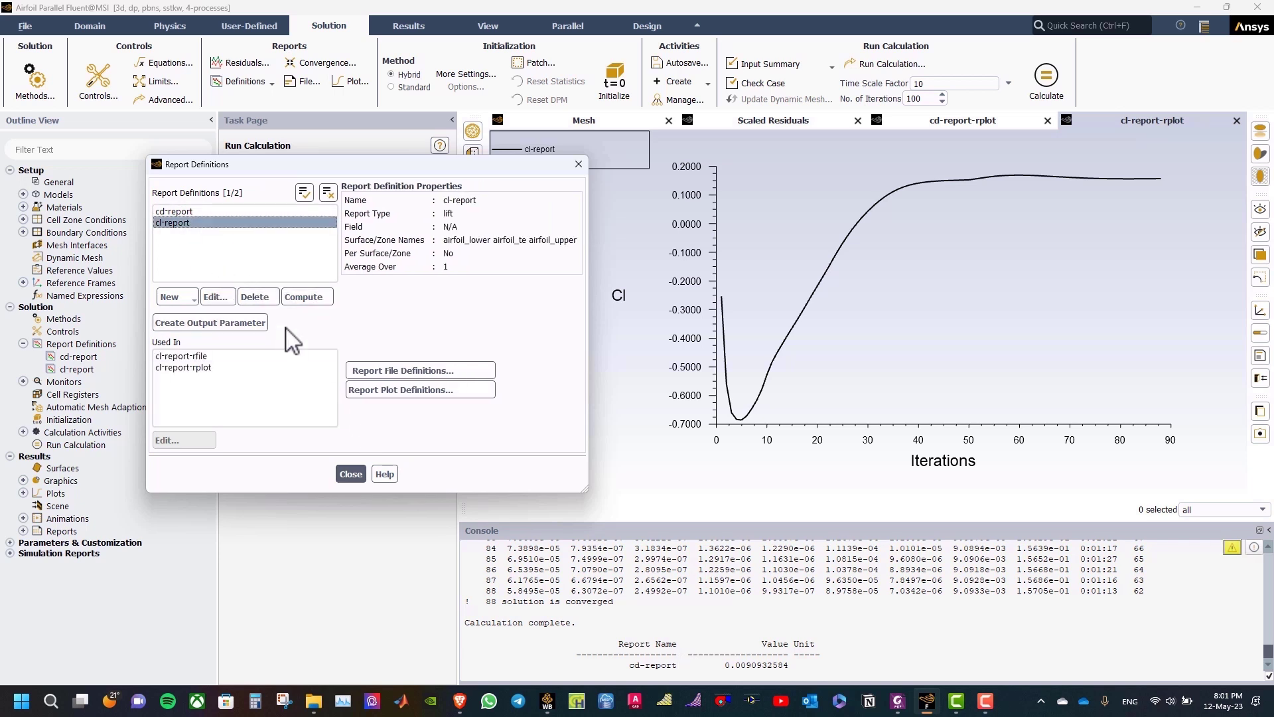
left_click(304, 296)
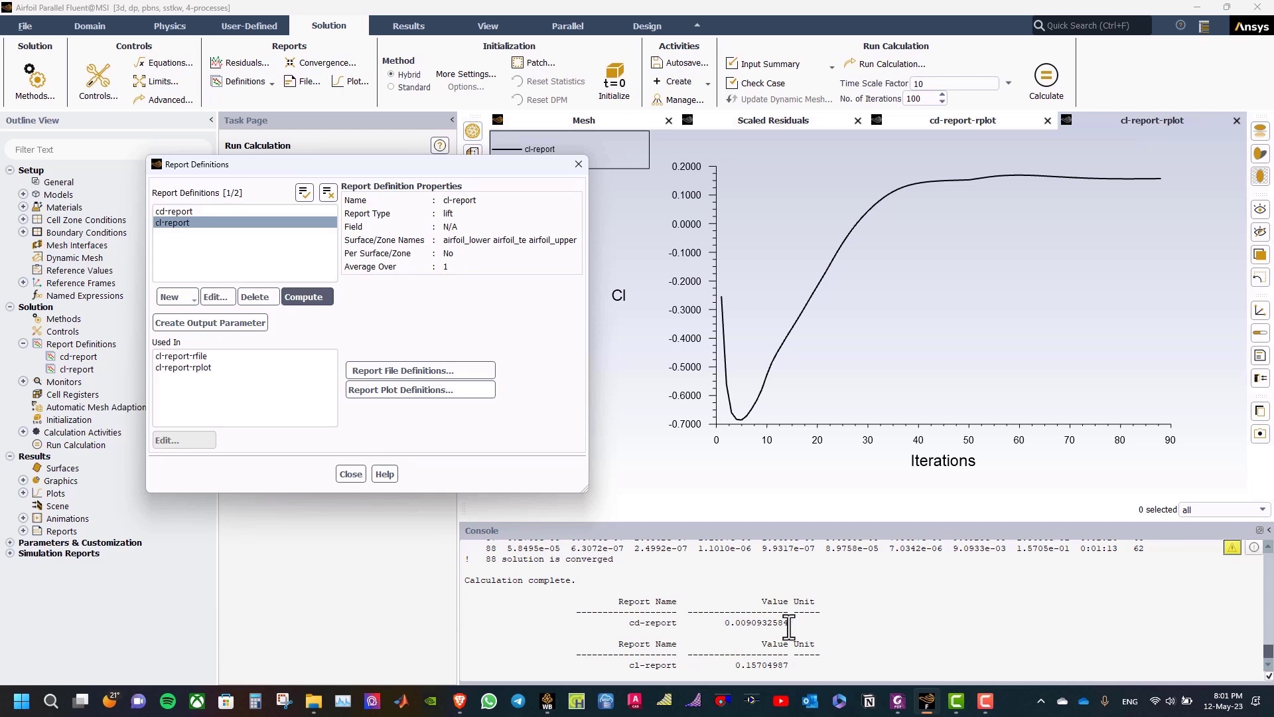
left_click(760, 83)
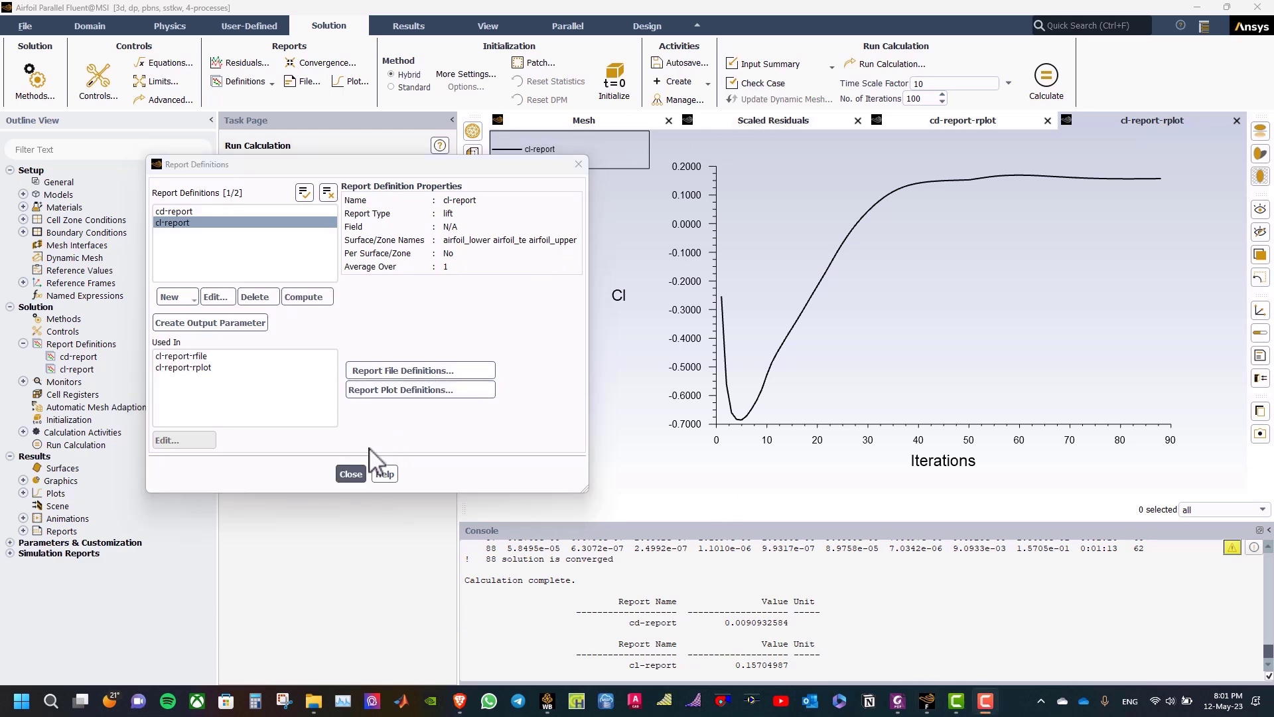
left_click(353, 473)
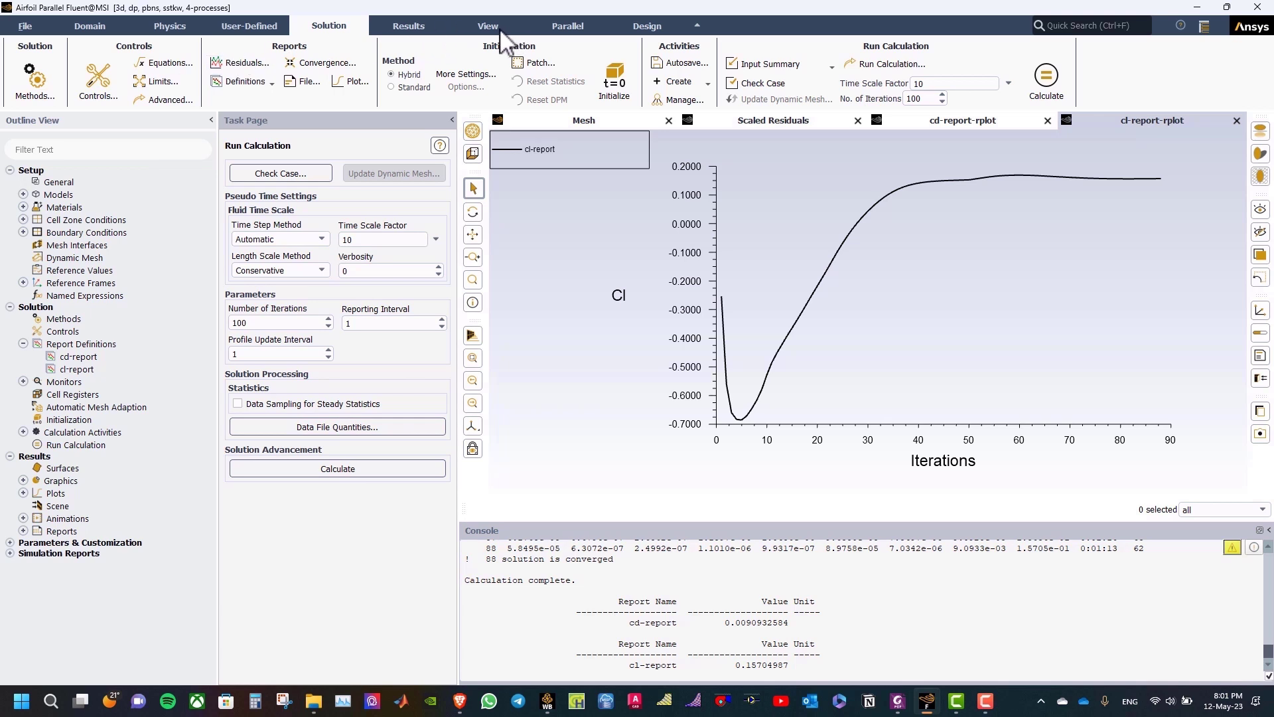
Display a new static pressure contour on symmetry, viewed face-on and zoomed in on the airfoil
left_click(422, 31)
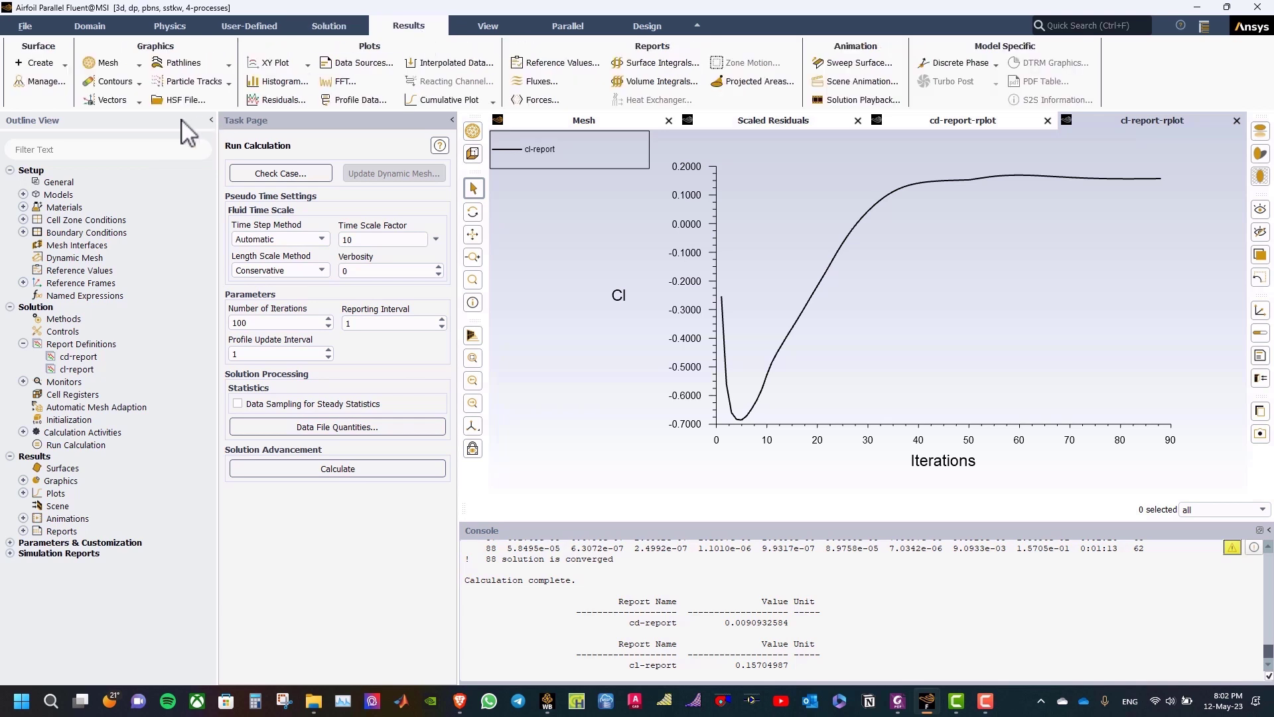
left_click(139, 83)
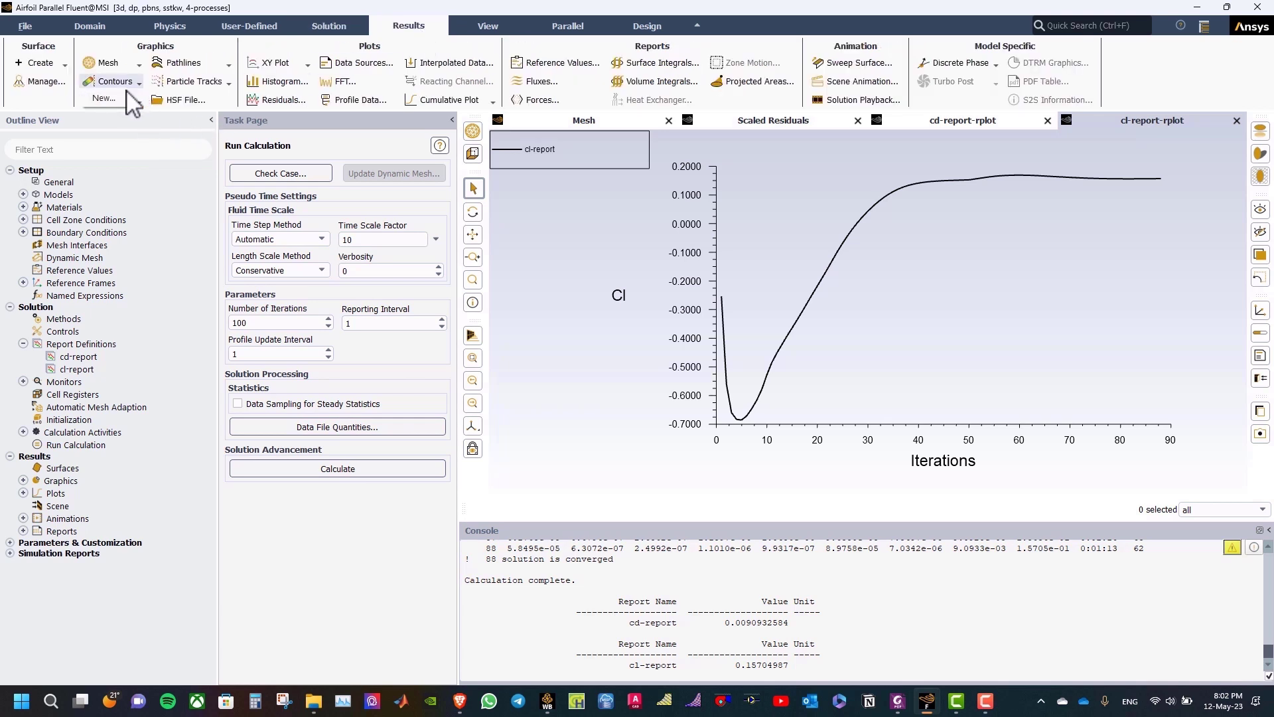
left_click(132, 97)
left_click_drag(337, 324, 187, 259)
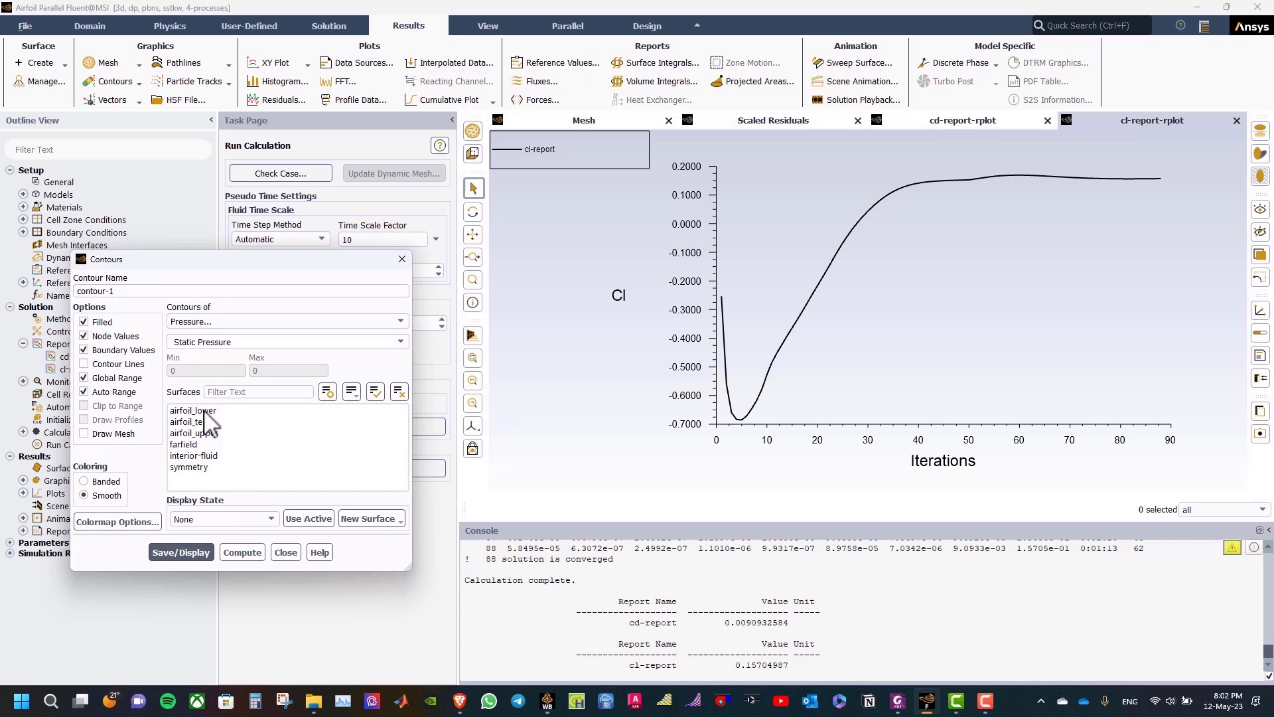
left_click(204, 467)
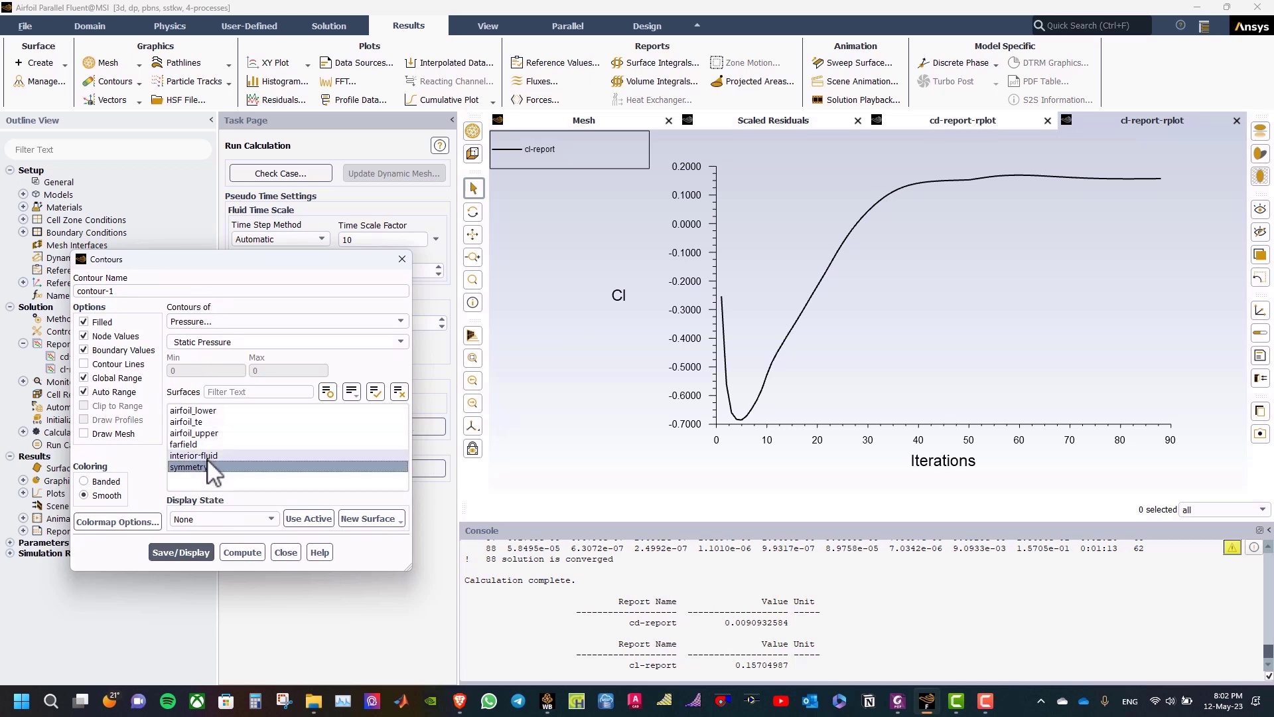
left_click(190, 543)
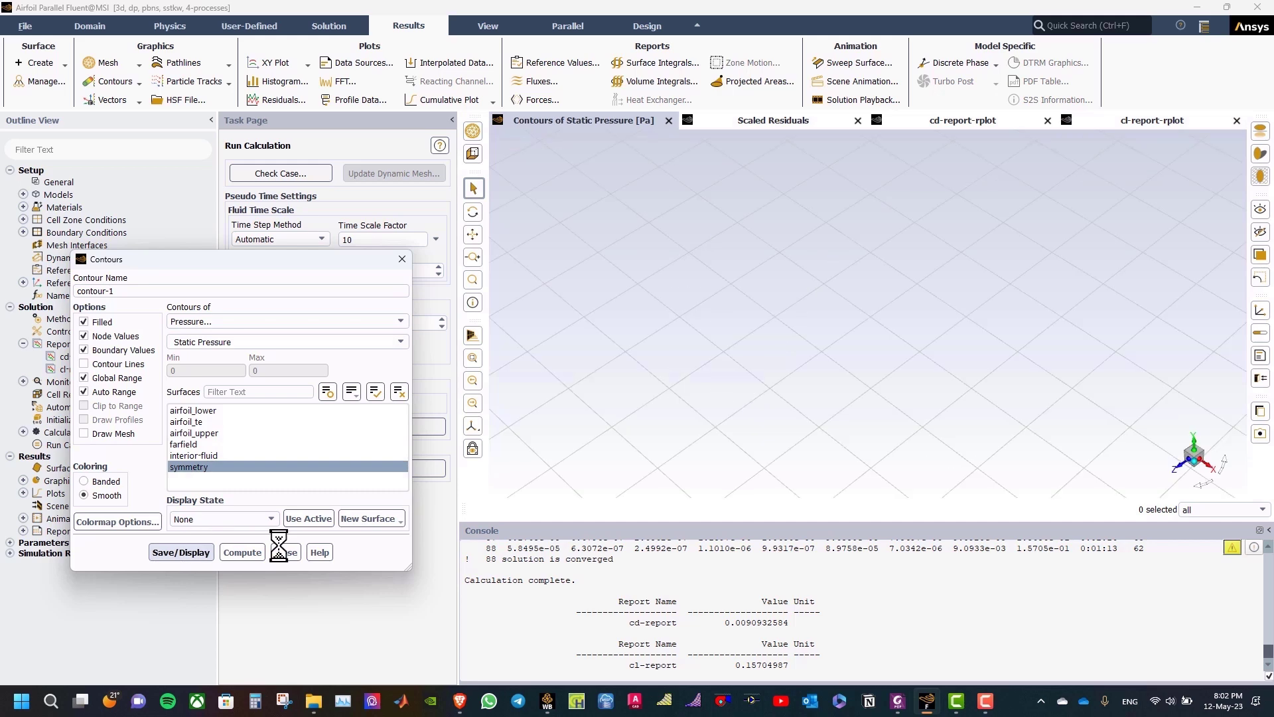
left_click(1180, 467)
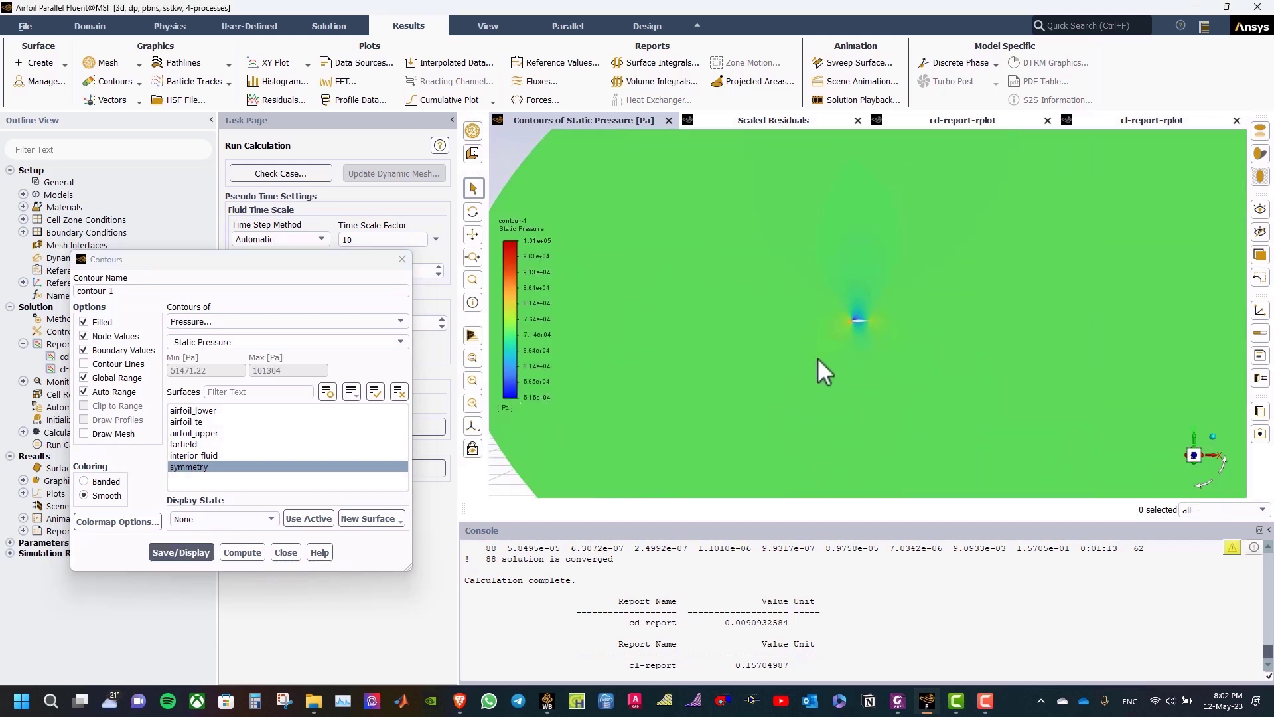
scroll(884, 299, "up", 6)
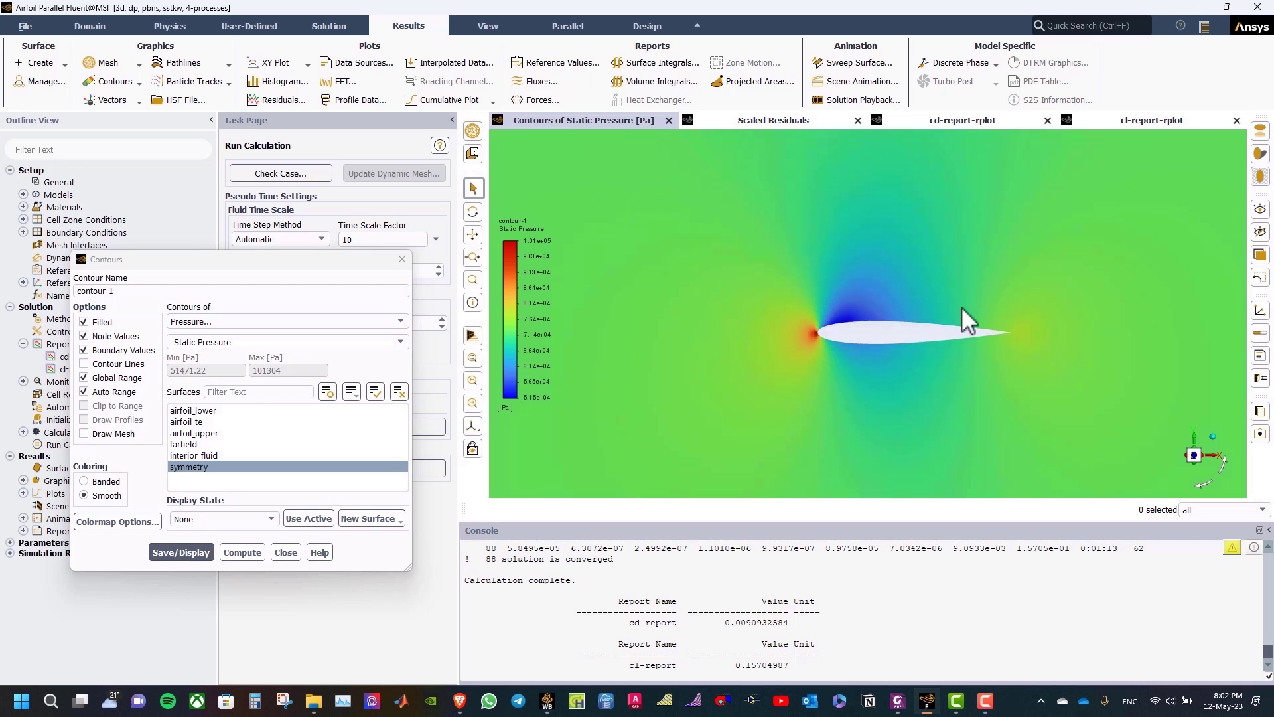
scroll(961, 306, "up", 2)
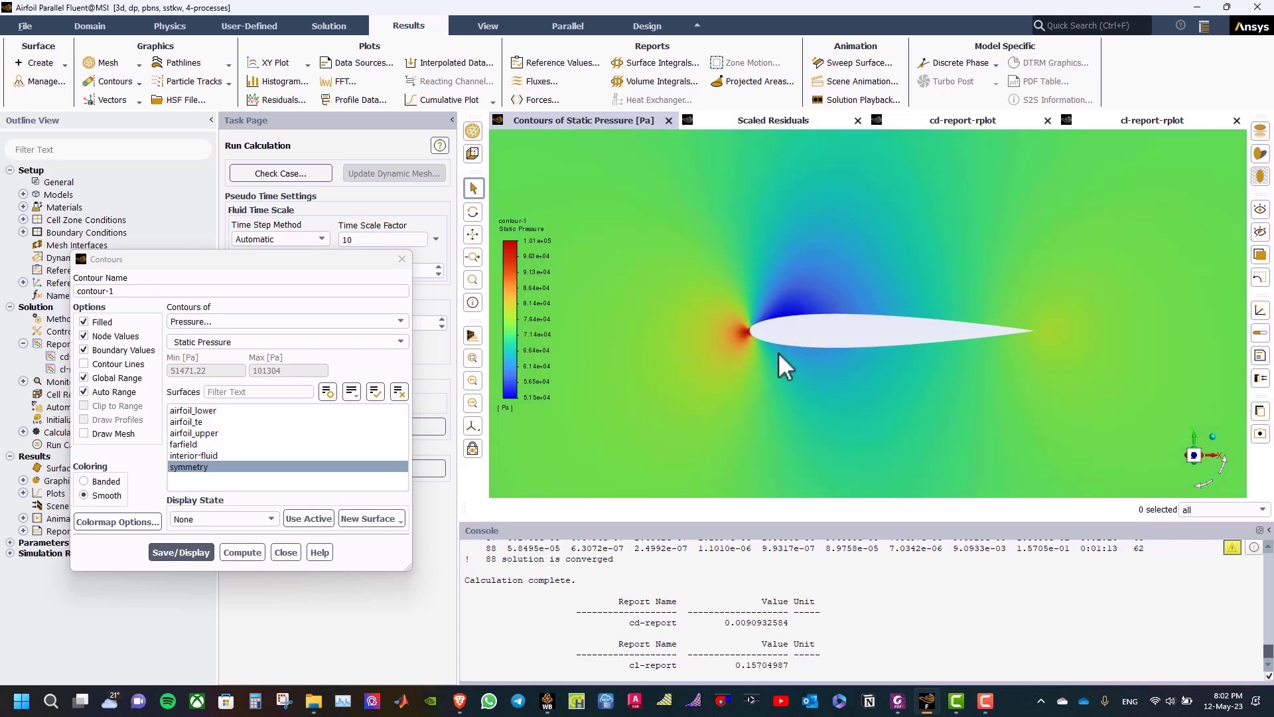
Switch the legend labels to float format, redisplay, and enlarge the legend (51471.22–101303.95 Pa)
left_click(117, 522)
left_click(269, 479)
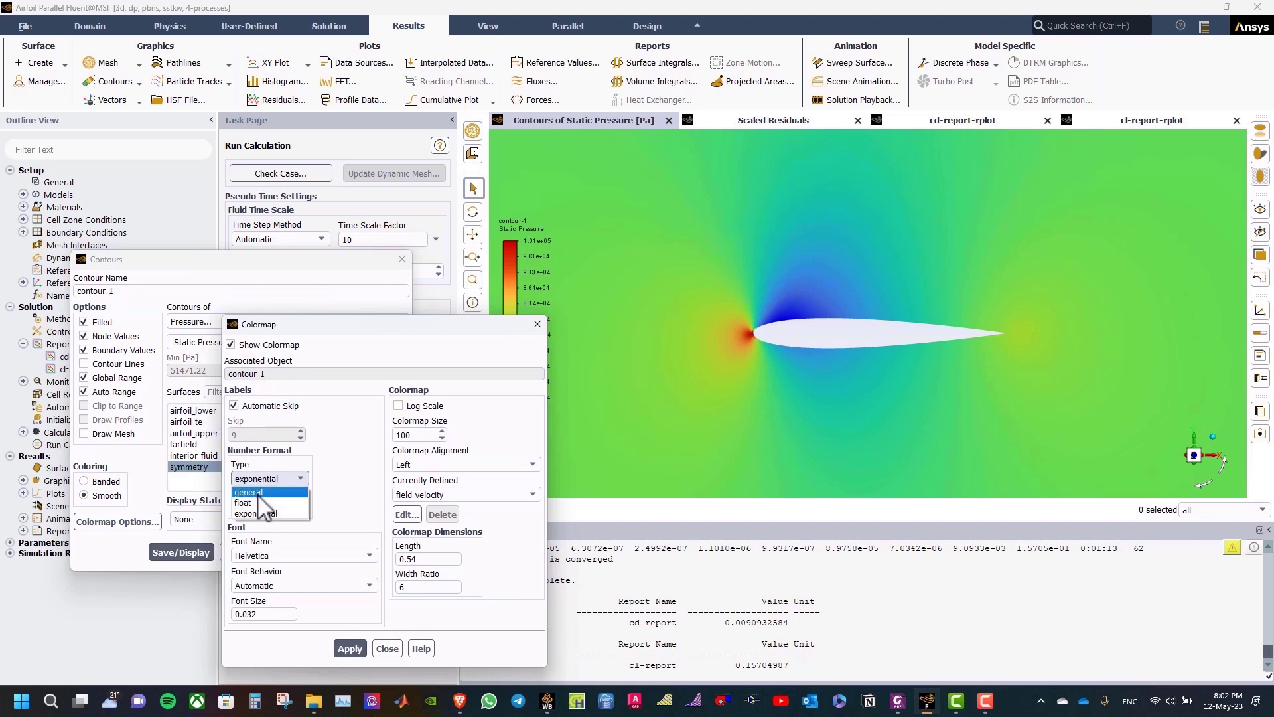
left_click(269, 509)
left_click(348, 648)
left_click(387, 649)
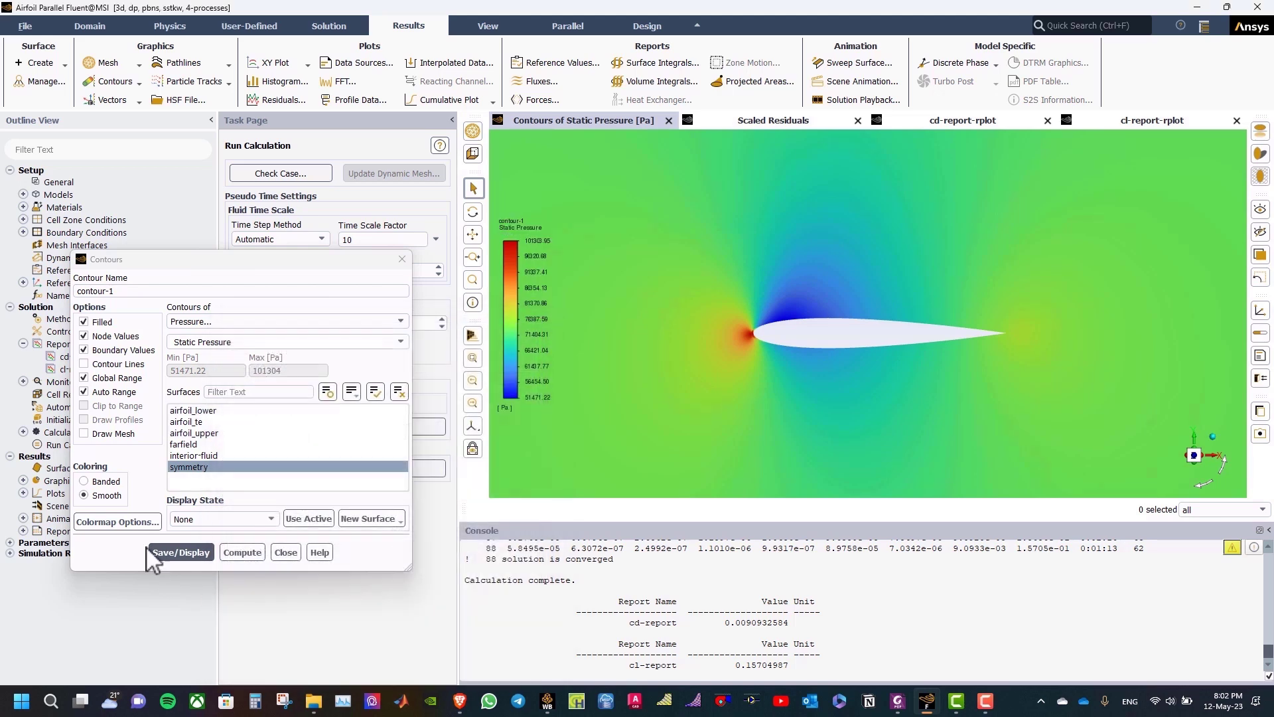
left_click(181, 553)
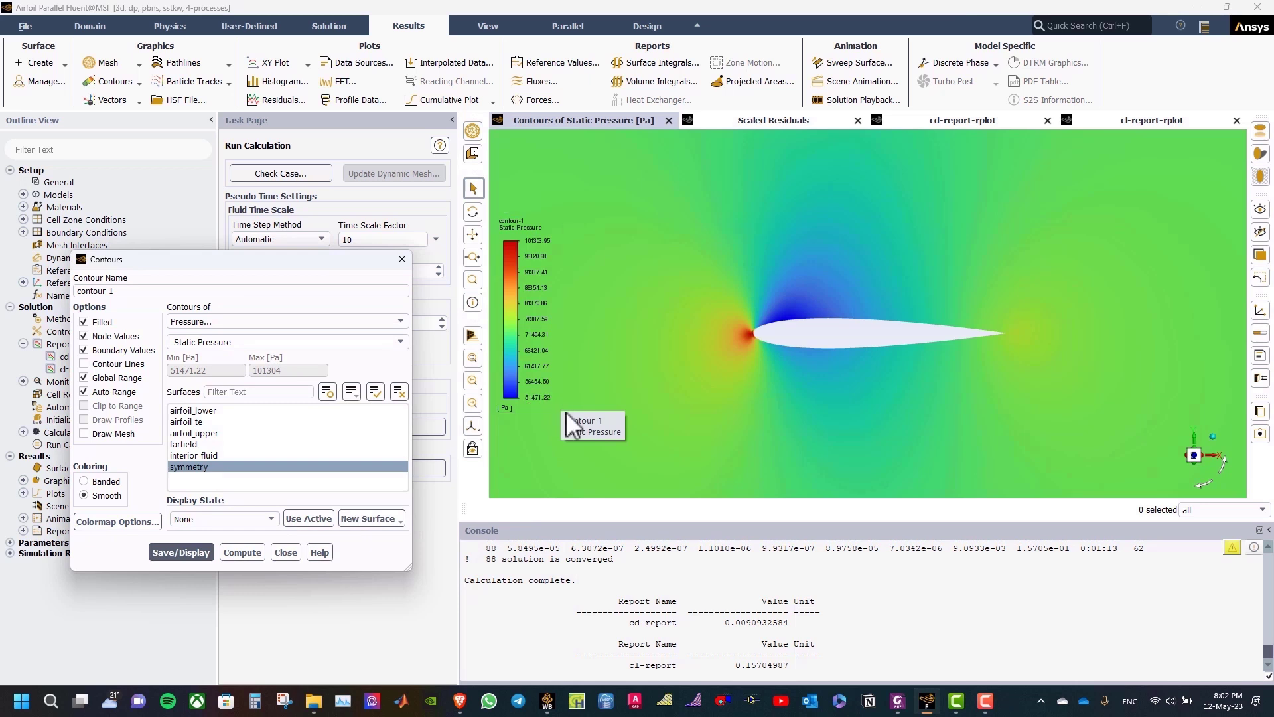
left_click_drag(561, 424, 563, 369)
left_click_drag(953, 365, 1020, 309)
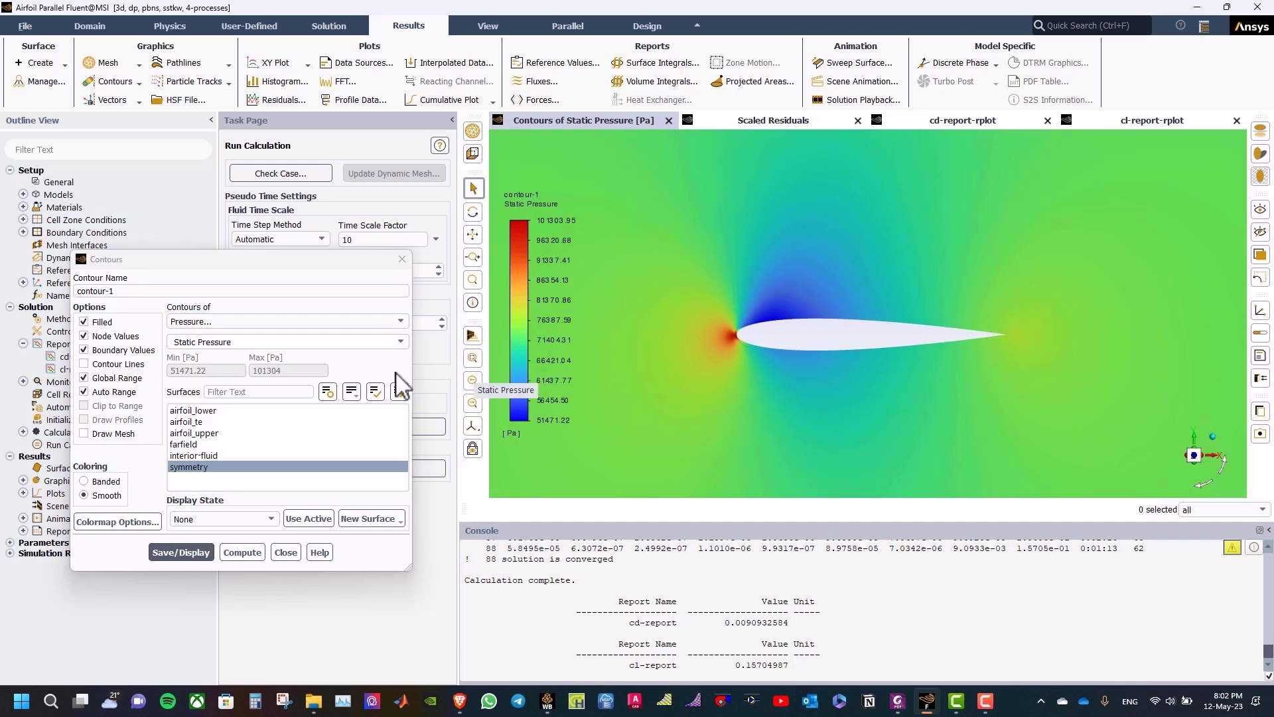
Display contour-2 of velocity magnitude on symmetry with a float-format legend, 0–330.33 m/s
left_click(286, 552)
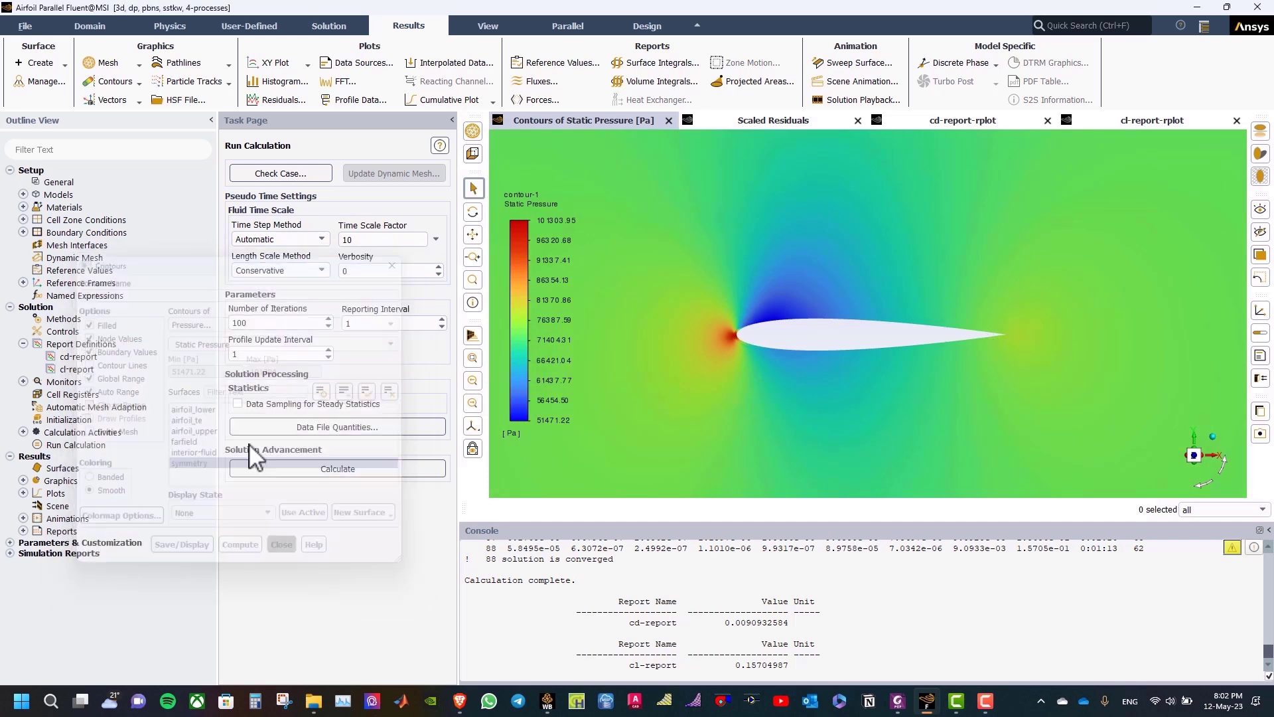
left_click(114, 81)
left_click(104, 98)
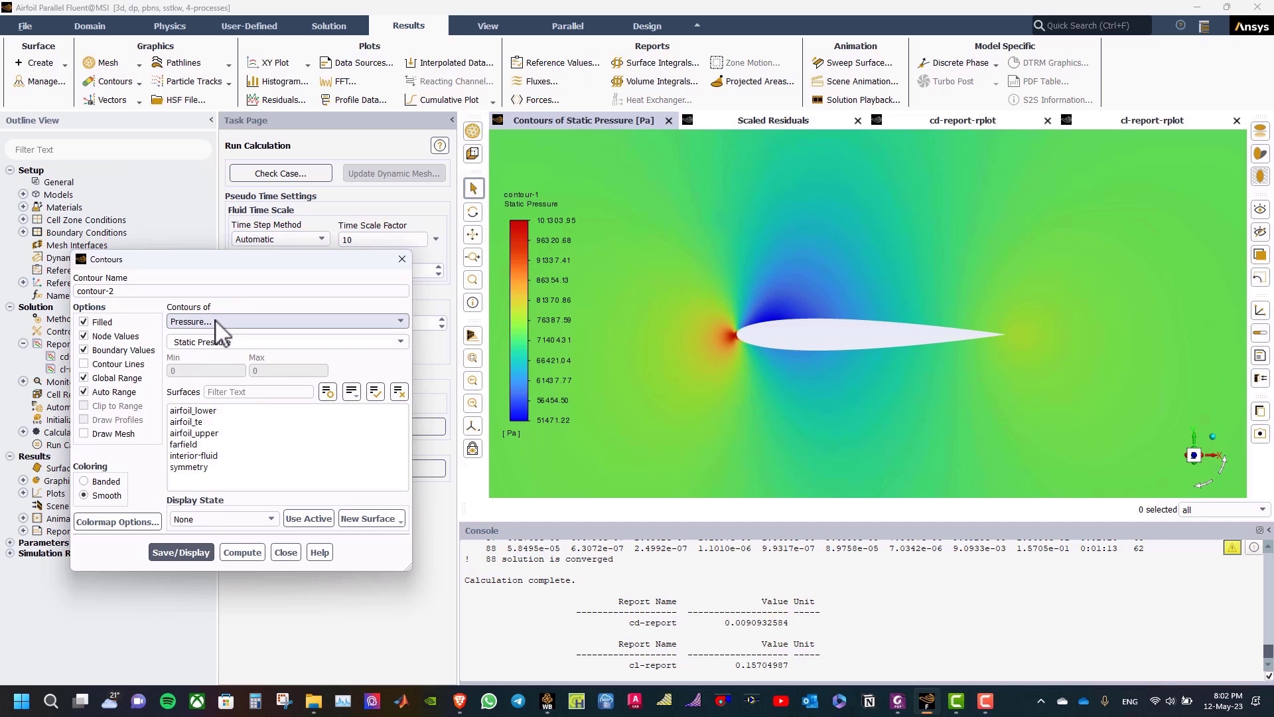
left_click(245, 321)
left_click(206, 352)
left_click(211, 467)
left_click(136, 522)
left_click(269, 478)
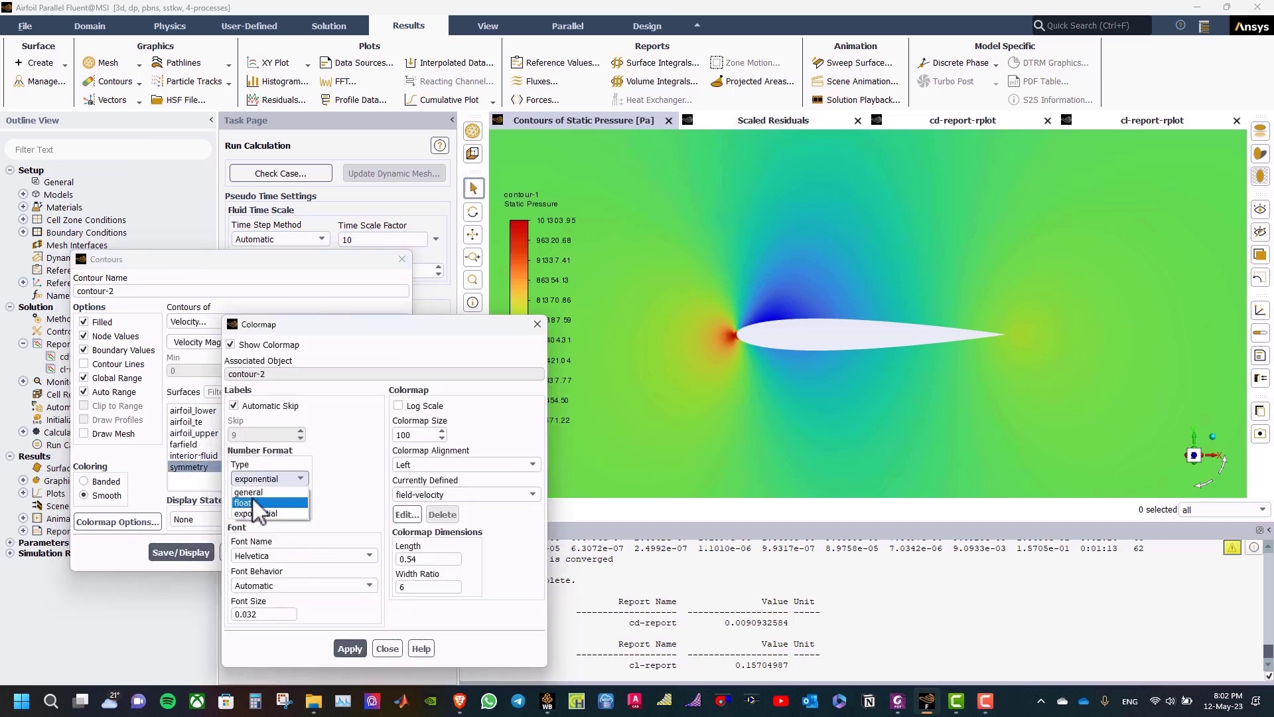
left_click(252, 497)
left_click(384, 650)
left_click(176, 552)
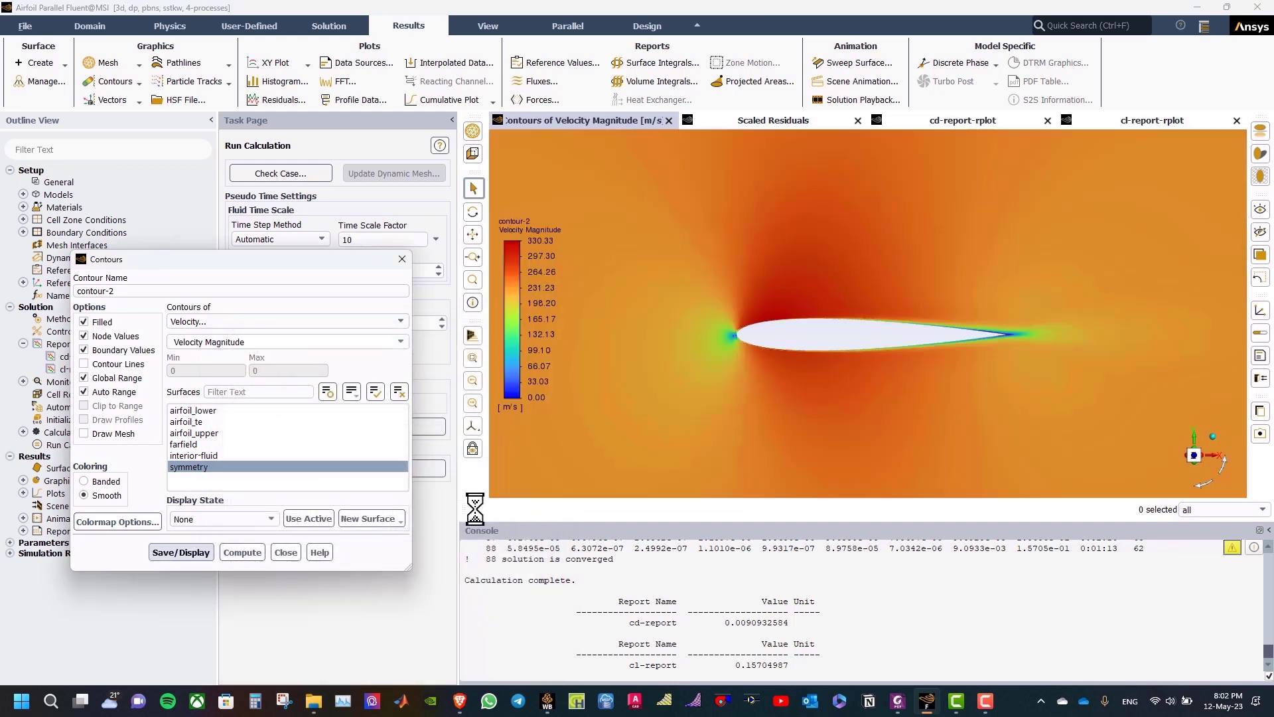
scroll(862, 342, "up", 2)
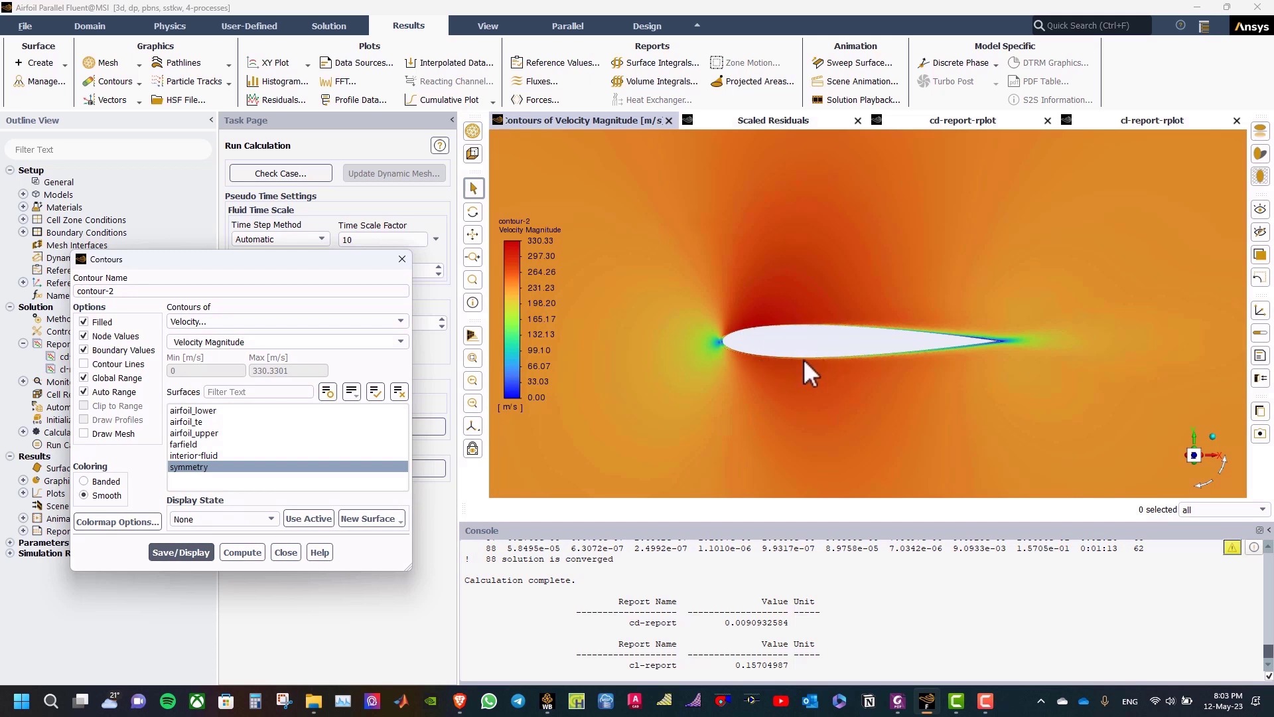
Set up a new contour of Mach Number on the symmetry surface
left_click(401, 259)
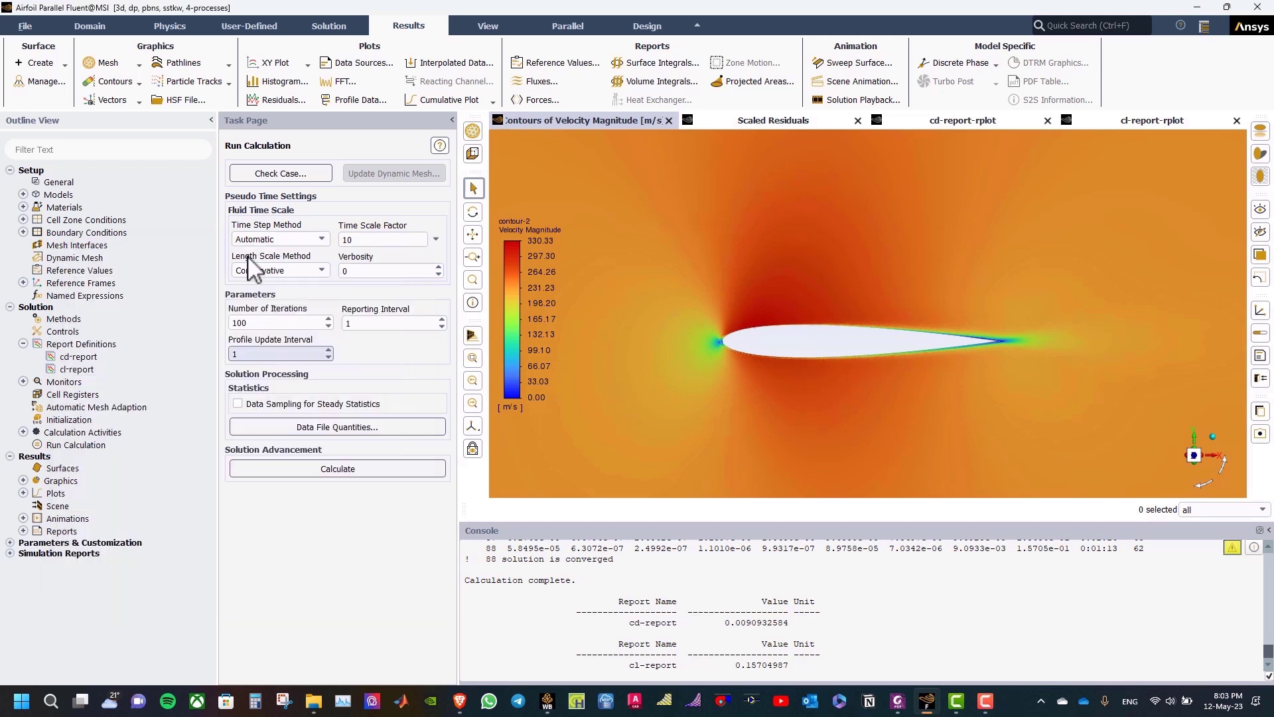
left_click(113, 81)
left_click(126, 113)
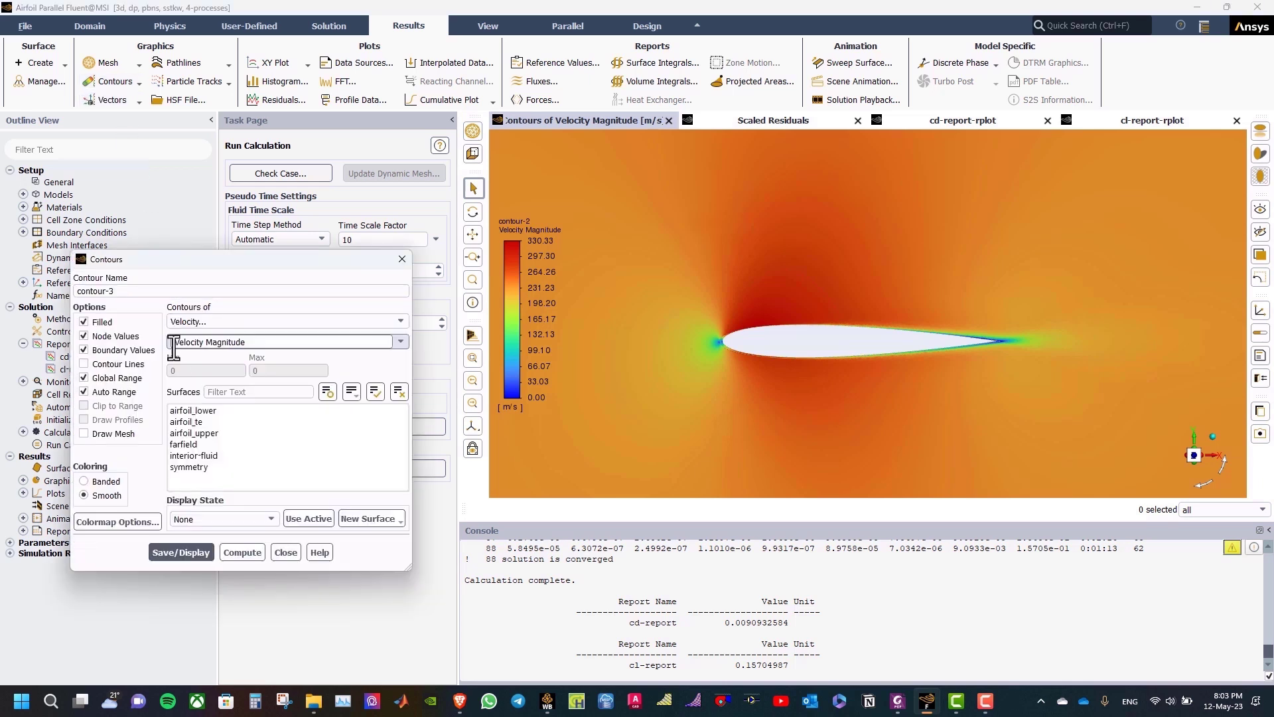
left_click(292, 321)
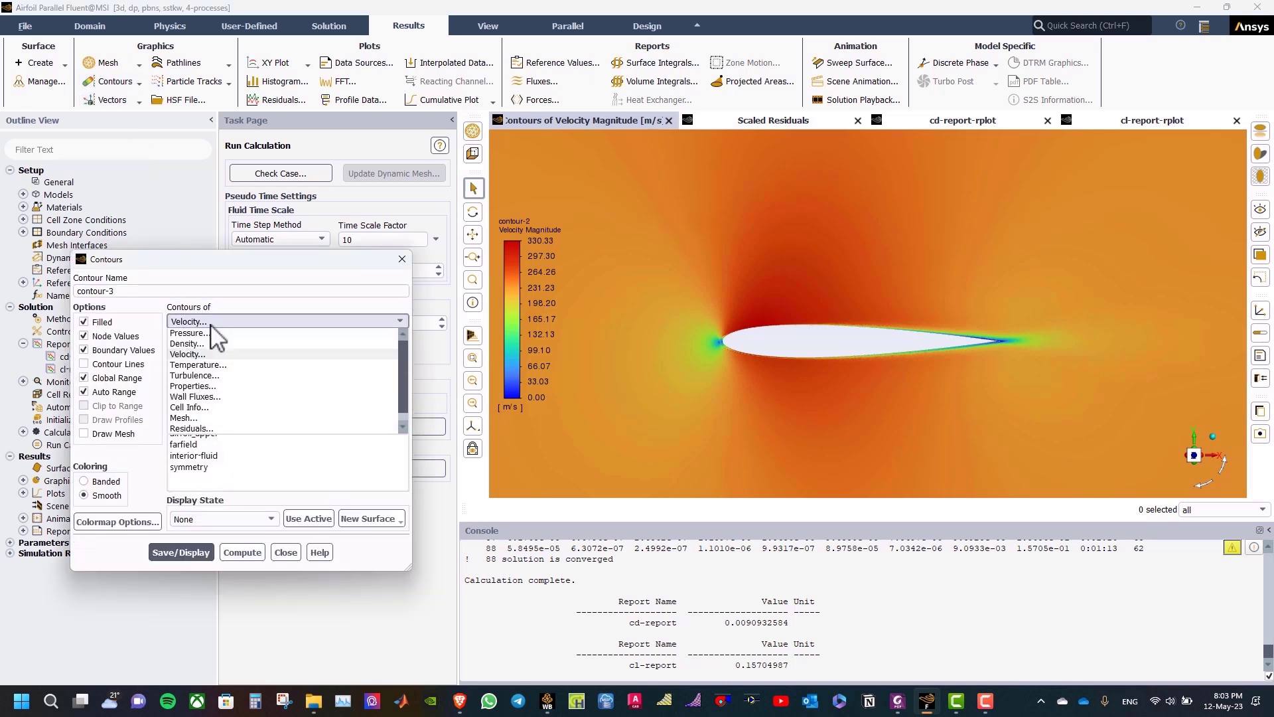
left_click(227, 355)
left_click(400, 342)
scroll(381, 385, "down", 2)
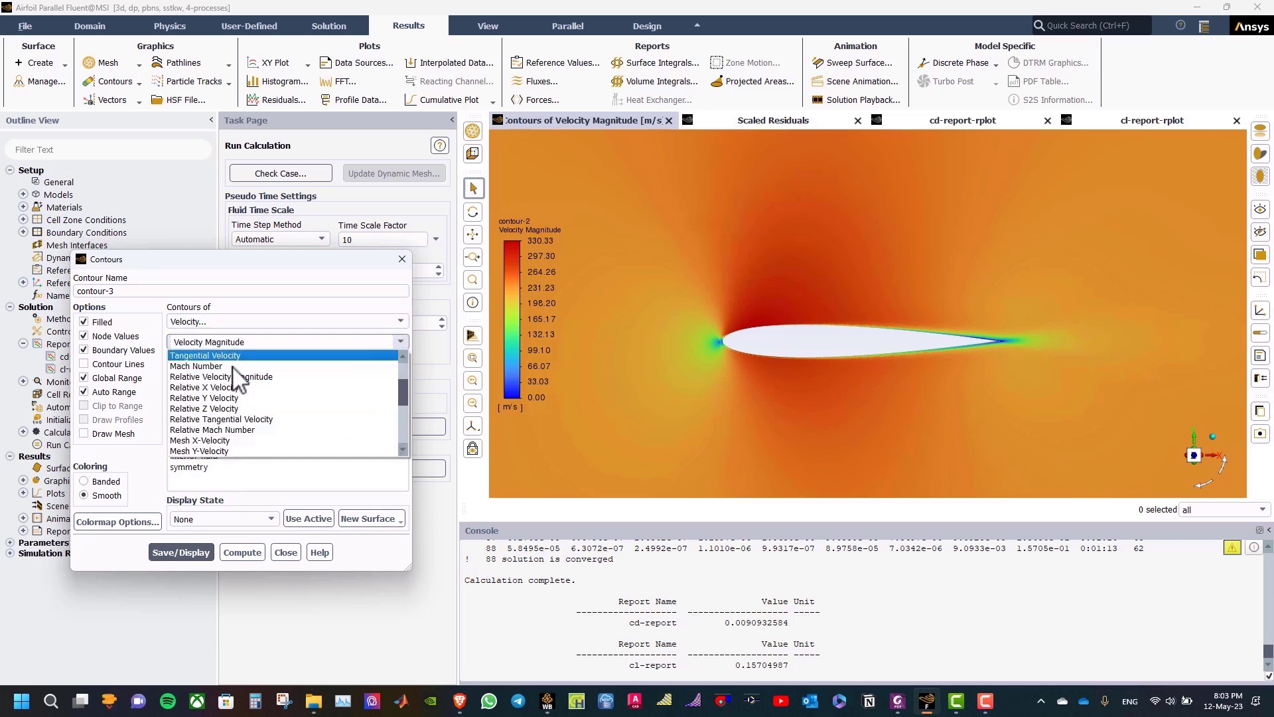
left_click(196, 365)
left_click(199, 467)
Use float legend labels and display the Mach number contour-3, ranging 0.00–1.03
left_click(146, 505)
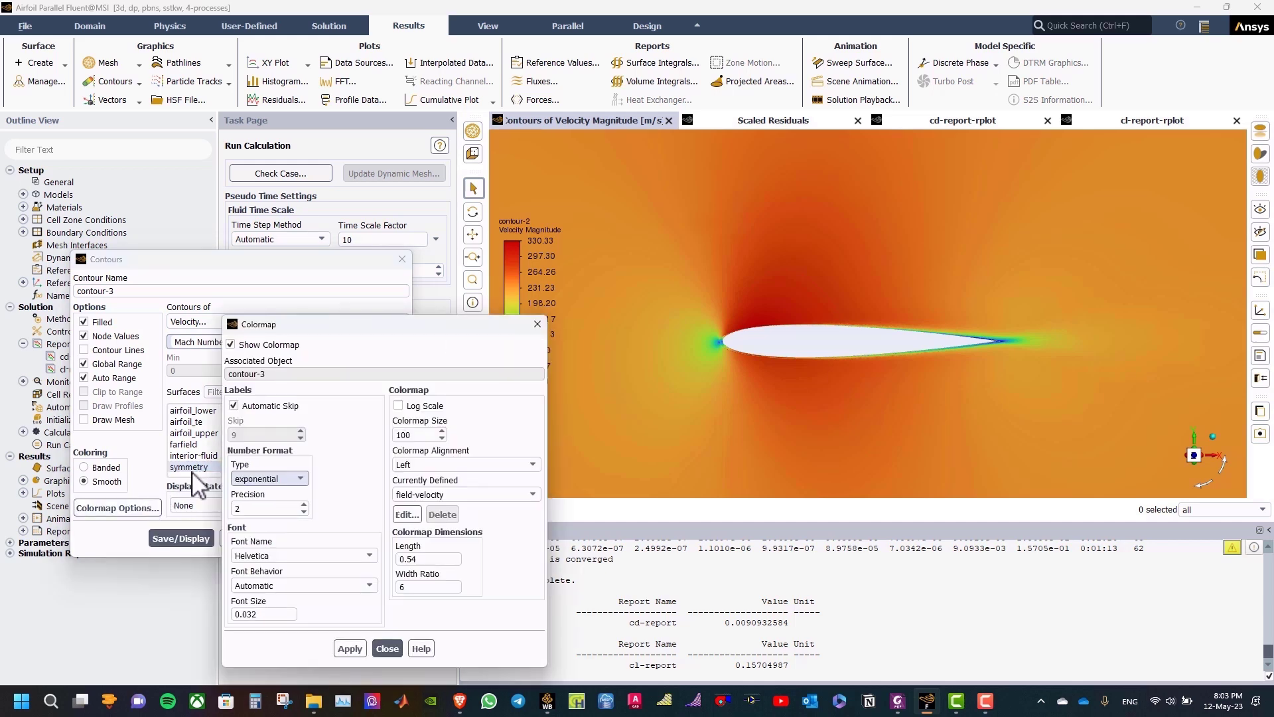
left_click(268, 478)
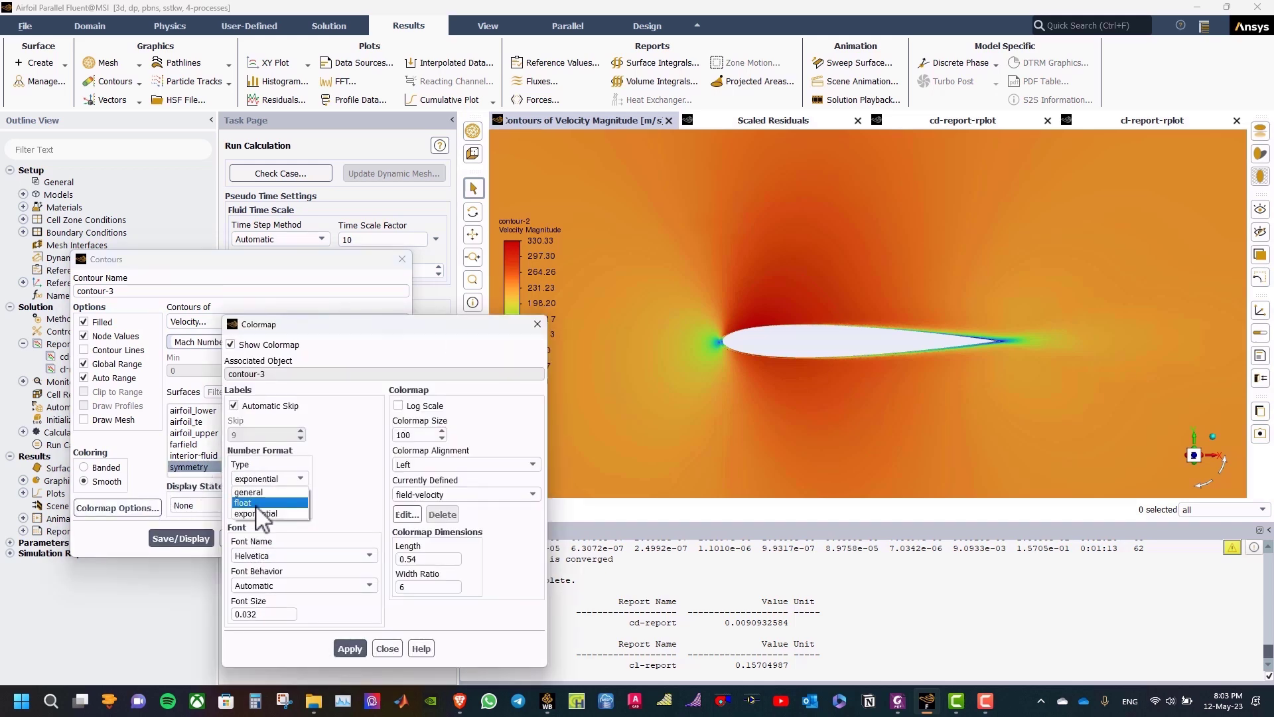
left_click(266, 514)
left_click(349, 648)
left_click(387, 648)
left_click(180, 538)
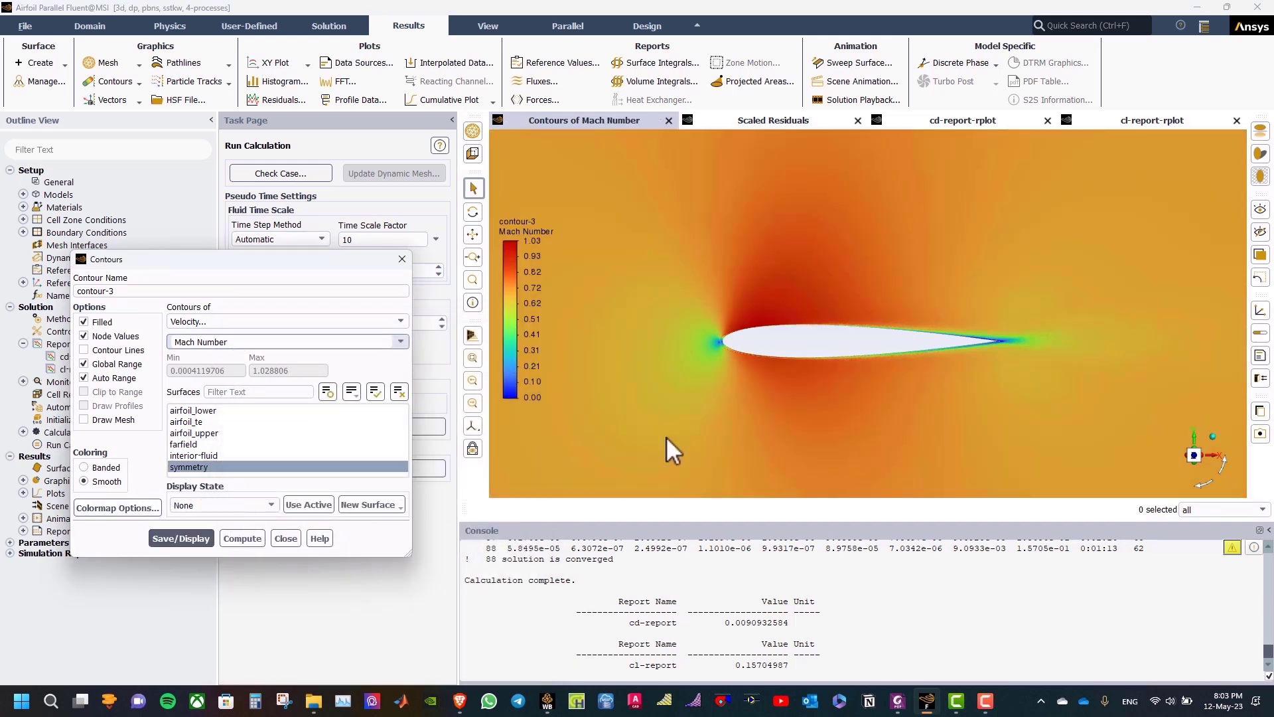
scroll(961, 353, "up", 2)
scroll(859, 332, "down", 1)
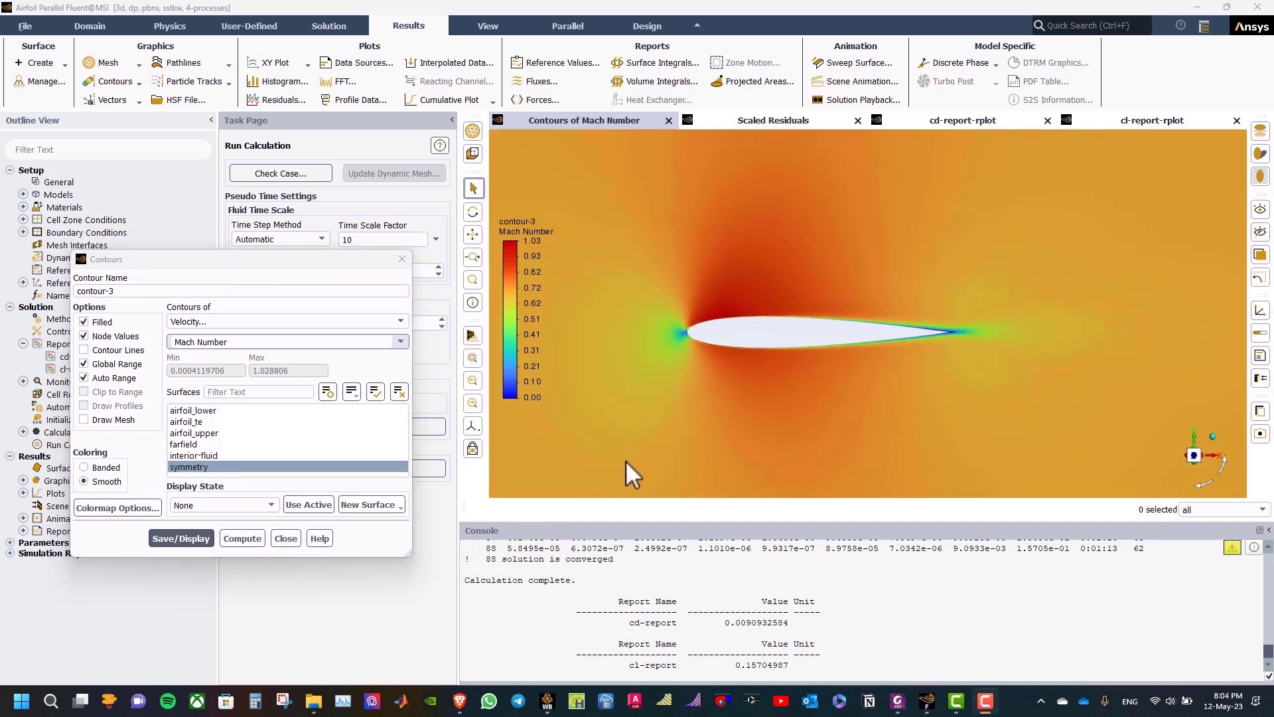